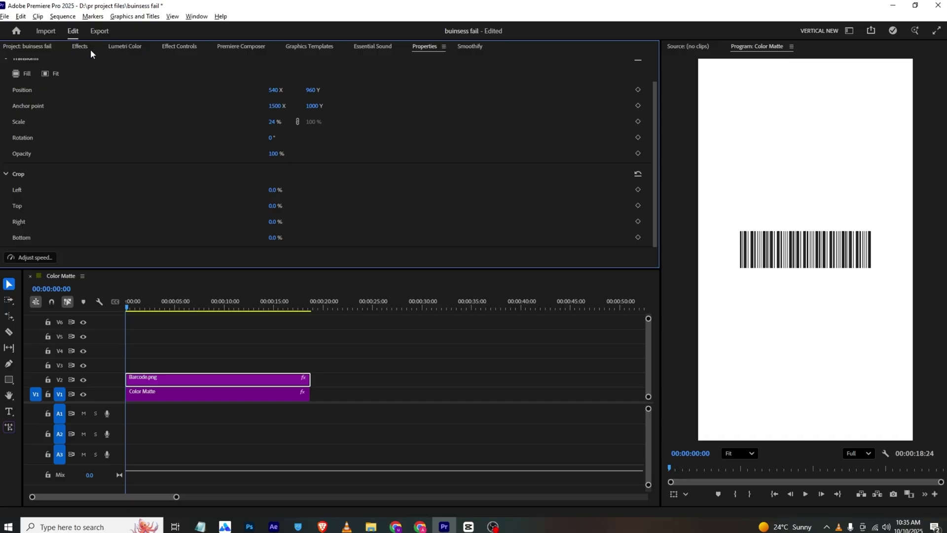
Apply the Crop effect to the Barcode.png clip and set its left crop to 44%.
{"action": "type", "text": "crop"}
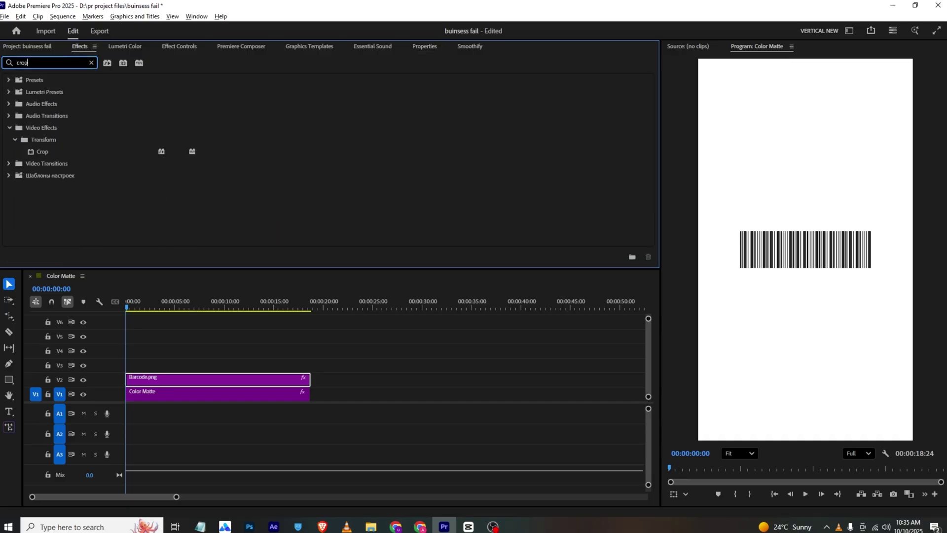
{"action": "left_click_drag", "start_coordinate": [35, 153], "coordinate": [143, 380]}
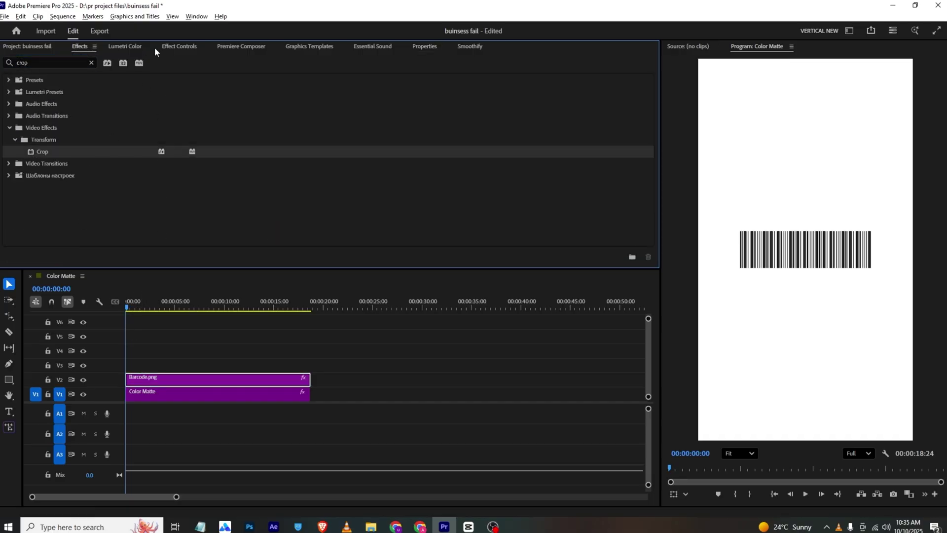
{"action": "left_click", "coordinate": [162, 46]}
{"action": "scroll", "coordinate": [133, 167], "scroll_direction": "down", "scroll_amount": 3}
{"action": "left_click", "coordinate": [46, 133]}
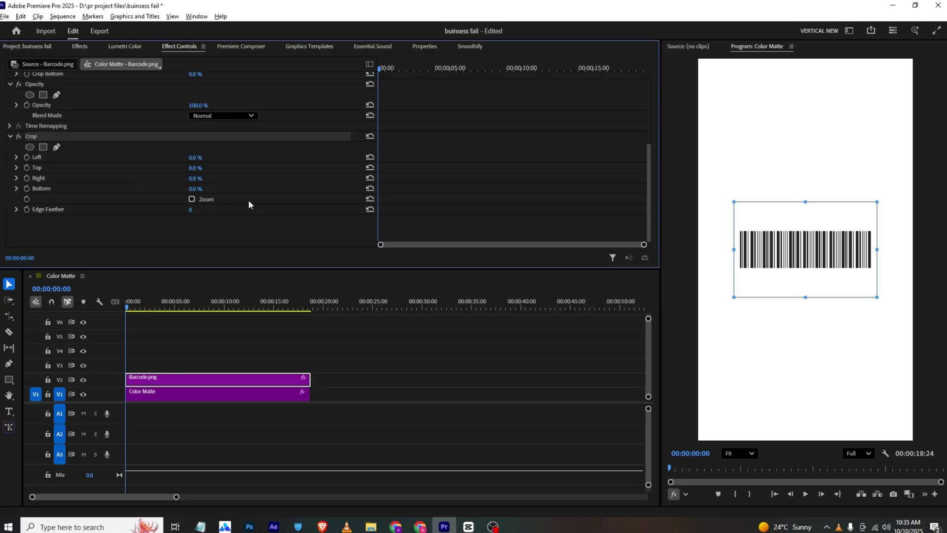
{"action": "left_click_drag", "start_coordinate": [197, 159], "coordinate": [220, 158]}
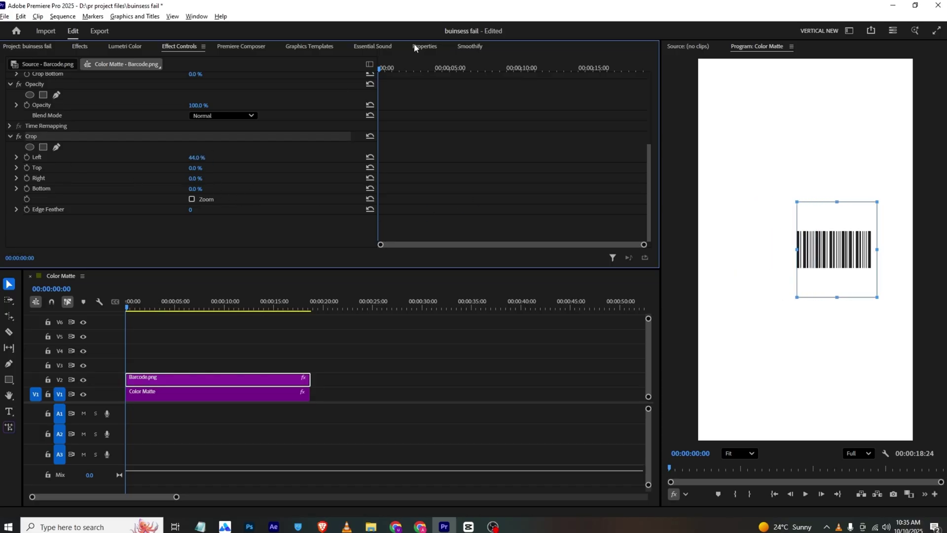
Move the cropped barcode to the lower right of the frame, at position 555, 1513.
{"action": "left_click", "coordinate": [431, 47]}
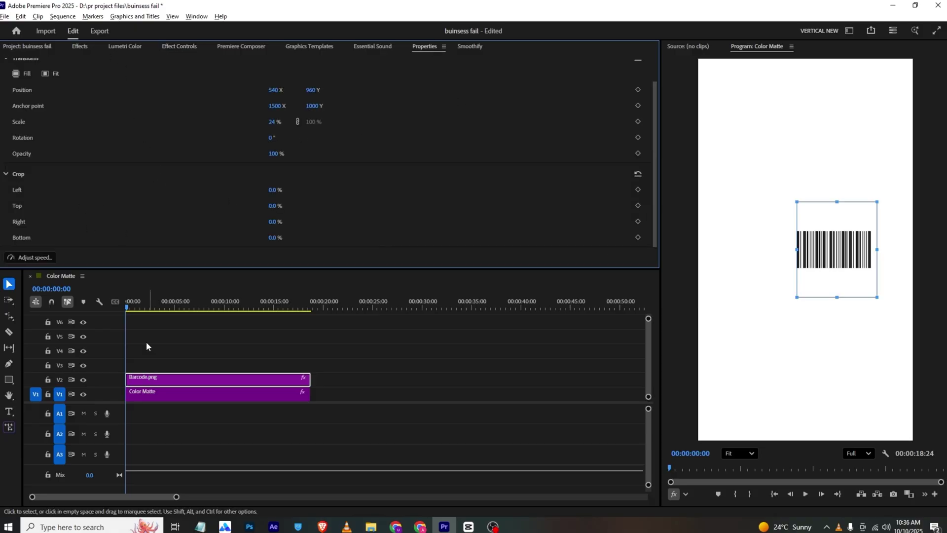
{"action": "left_click", "coordinate": [163, 47]}
{"action": "scroll", "coordinate": [212, 96], "scroll_direction": "up", "scroll_amount": 5}
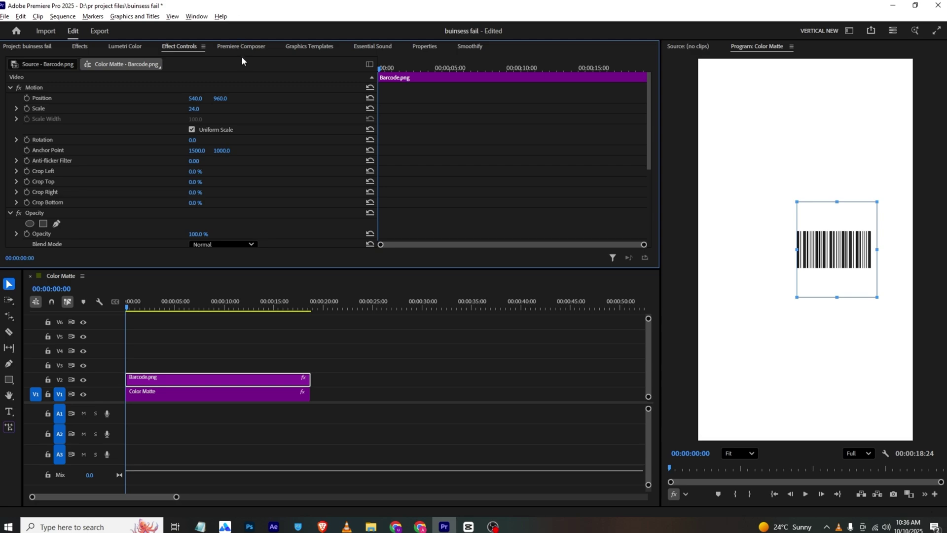
{"action": "left_click_drag", "start_coordinate": [220, 99], "coordinate": [541, 98]}
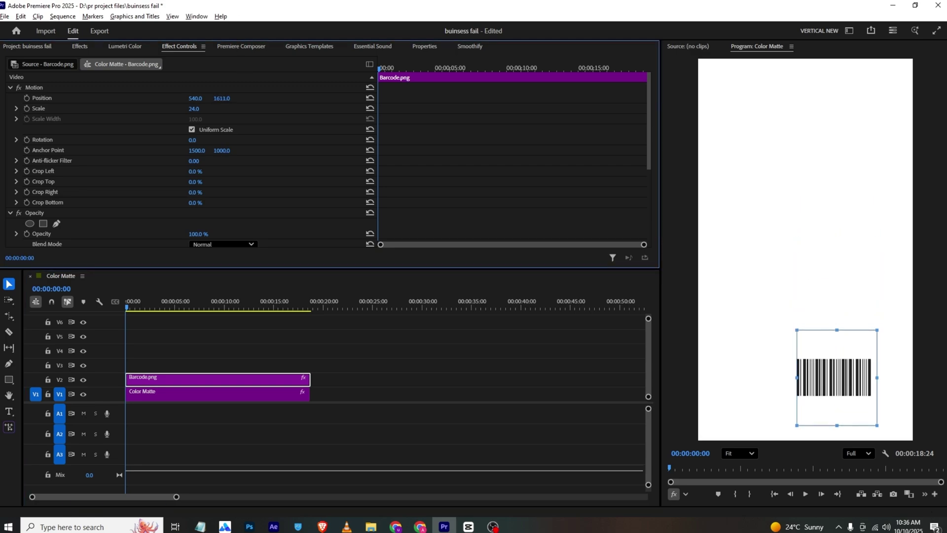
{"action": "left_click_drag", "start_coordinate": [326, 98], "coordinate": [220, 148]}
{"action": "left_click_drag", "start_coordinate": [194, 98], "coordinate": [201, 98]}
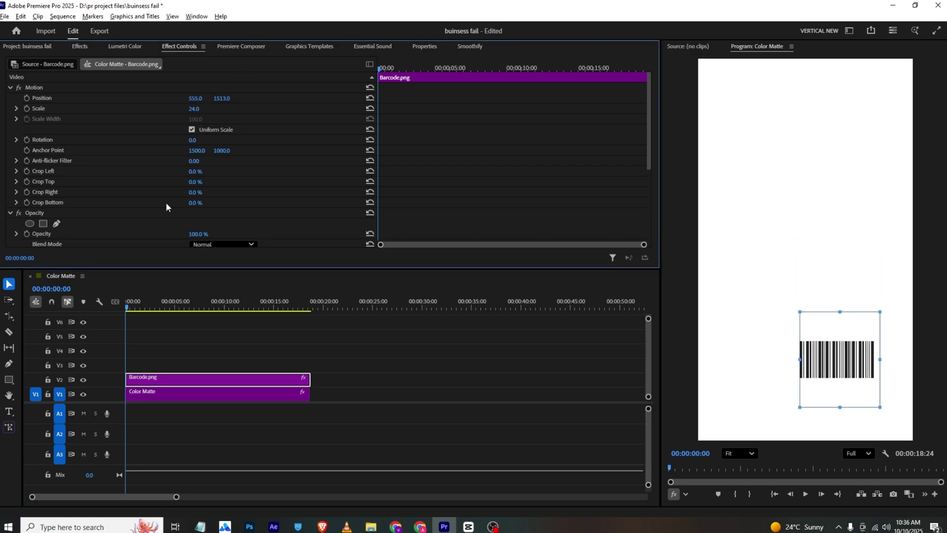
Add a text layer containing "?" above the barcode in the vertical frame.
{"action": "left_click", "coordinate": [102, 370]}
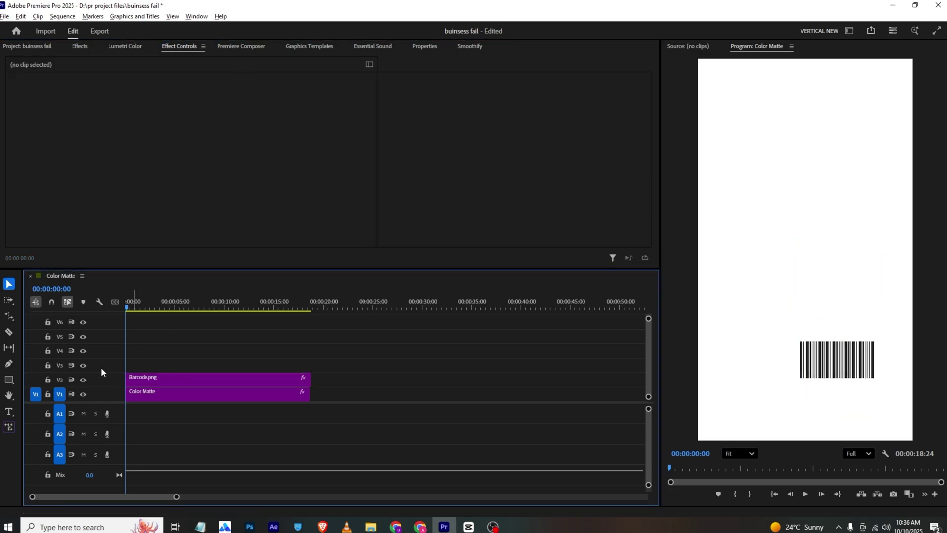
{"action": "left_click", "coordinate": [5, 416]}
{"action": "left_click", "coordinate": [719, 220]}
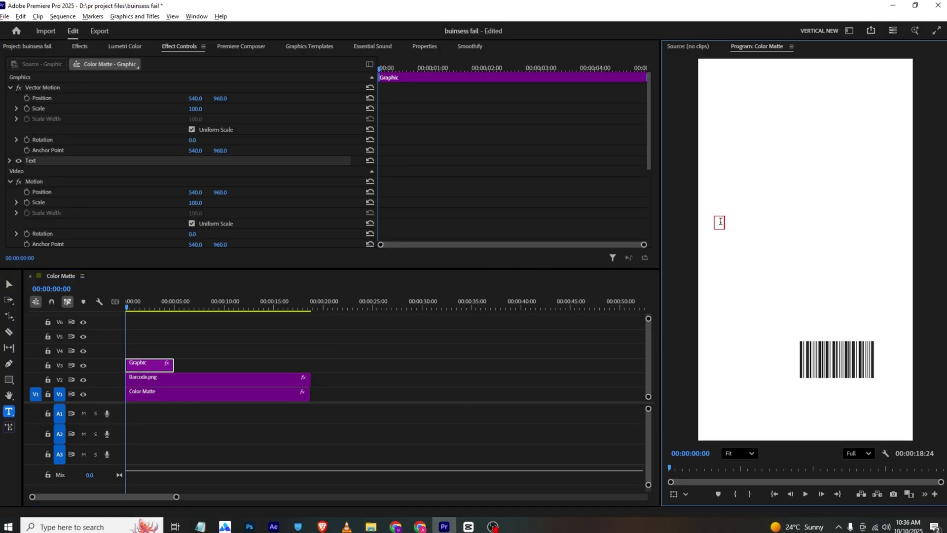
{"action": "type", "text": "?"}
Change the question mark's fill color to black (000000).
{"action": "left_click", "coordinate": [425, 45]}
{"action": "scroll", "coordinate": [151, 185], "scroll_direction": "down", "scroll_amount": 5}
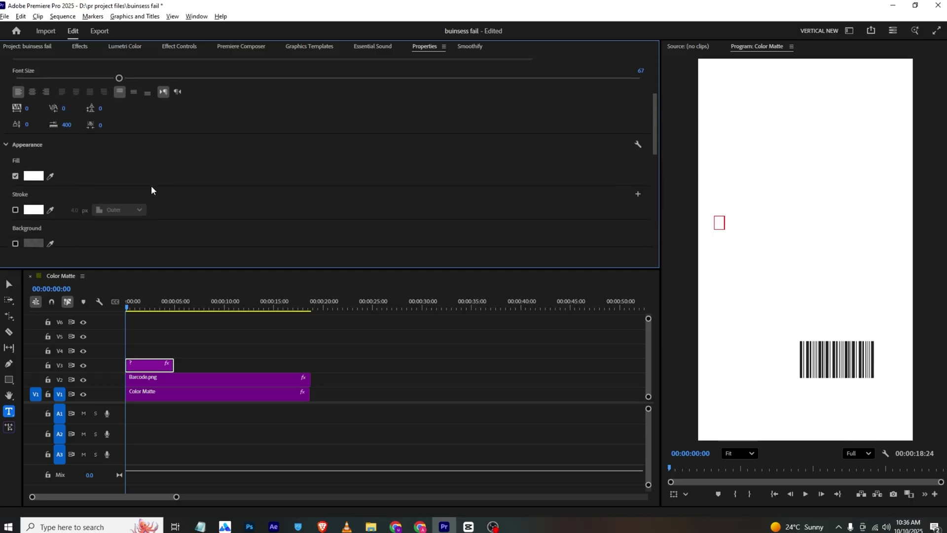
{"action": "left_click", "coordinate": [34, 175]}
{"action": "left_click_drag", "start_coordinate": [395, 245], "coordinate": [308, 159]}
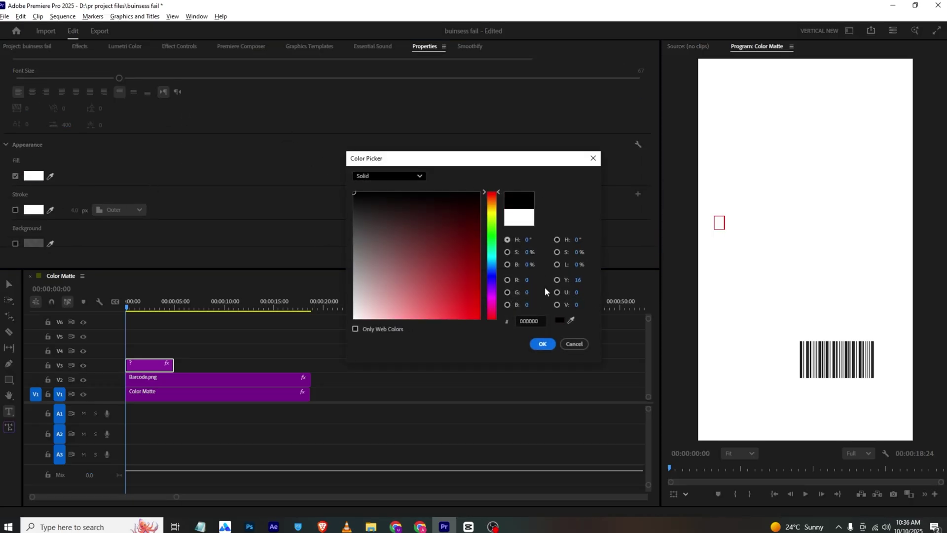
{"action": "left_click", "coordinate": [545, 344]}
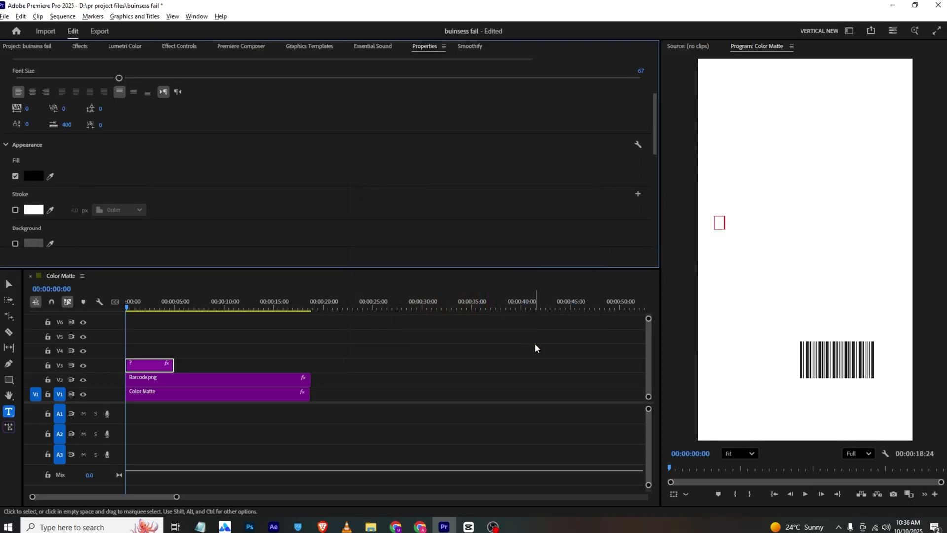
Enlarge the question mark to a vector scale of 1654 and place it at position 7614, 2999.
{"action": "left_click", "coordinate": [177, 45]}
{"action": "left_click_drag", "start_coordinate": [196, 108], "coordinate": [222, 108]}
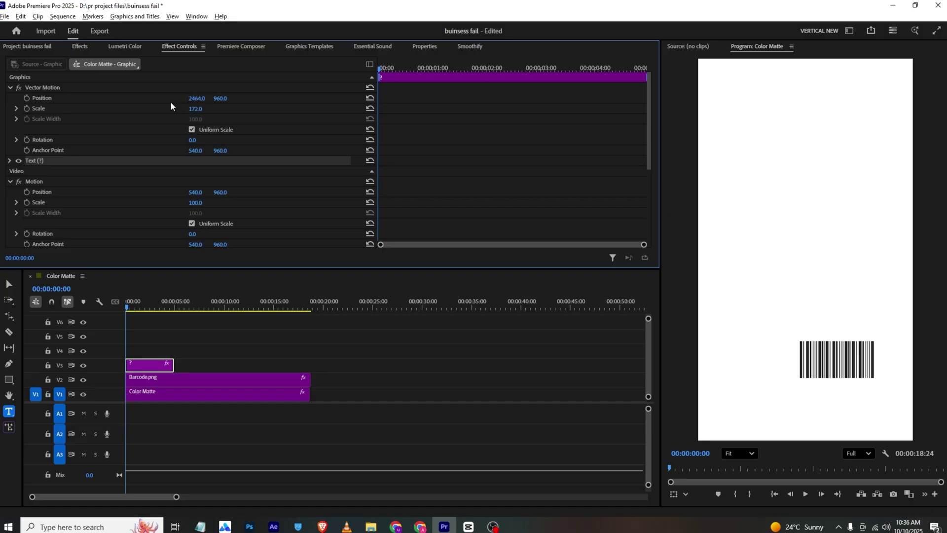
{"action": "left_click", "coordinate": [194, 108]}
{"action": "key", "text": "Return"}
{"action": "scroll", "coordinate": [810, 229], "scroll_direction": "down", "scroll_amount": 5}
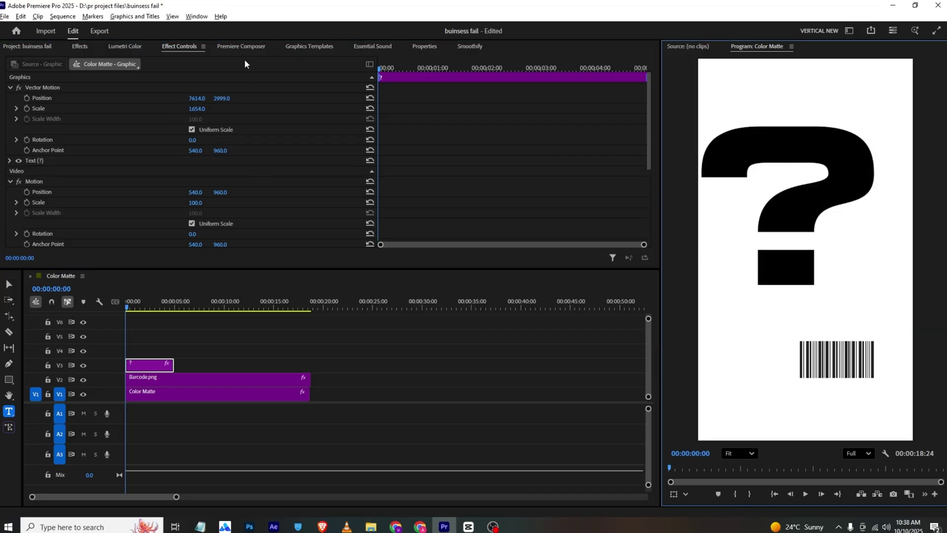
Change the question mark's font to Viafont.
{"action": "left_click", "coordinate": [793, 219]}
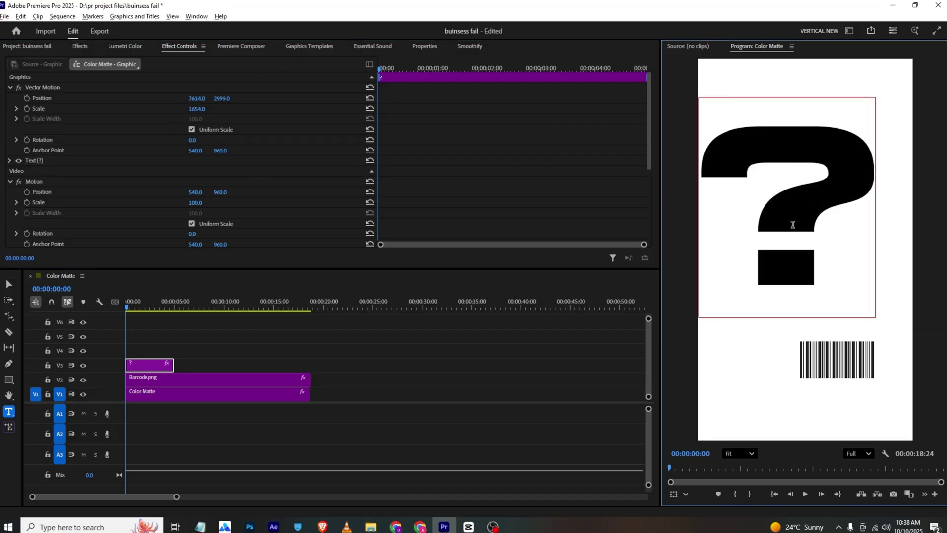
{"action": "key", "text": "ctrl+a"}
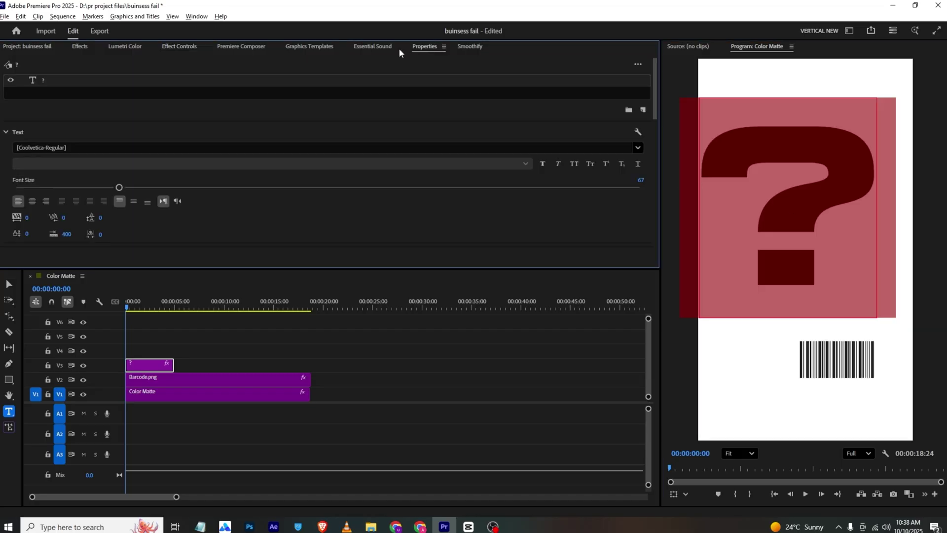
{"action": "left_click", "coordinate": [82, 148]}
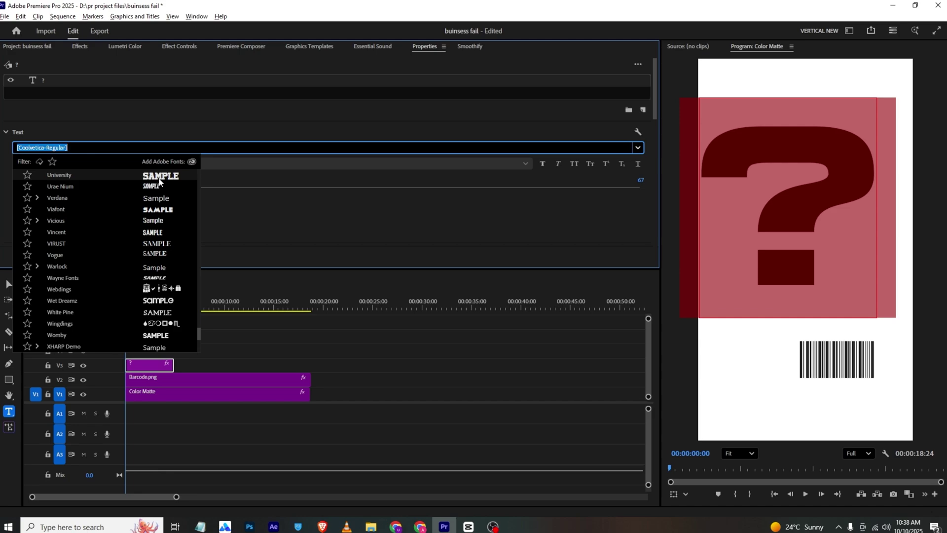
{"action": "left_click", "coordinate": [160, 212]}
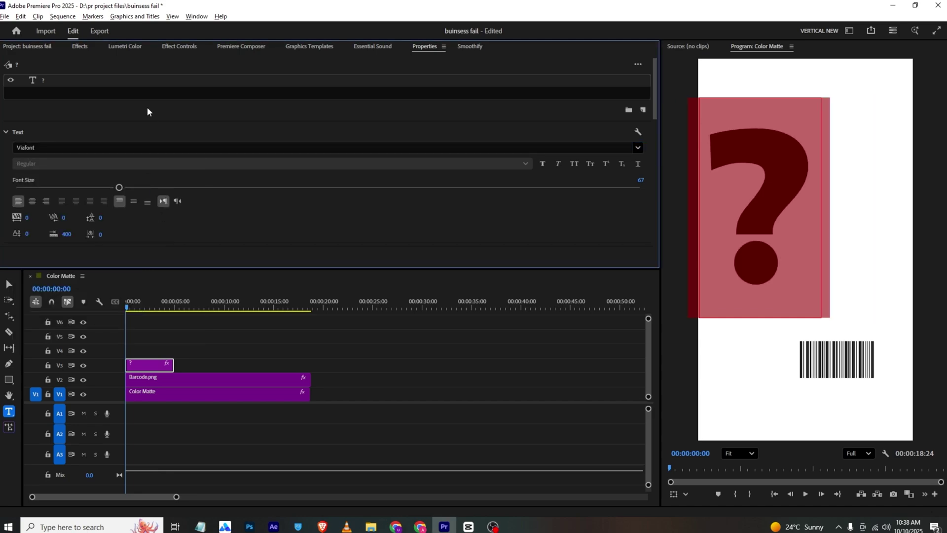
Set the question mark's vector scale to 1731 and its position to 7983, 3267.
{"action": "left_click", "coordinate": [177, 48]}
{"action": "left_click_drag", "start_coordinate": [193, 110], "coordinate": [367, 99]}
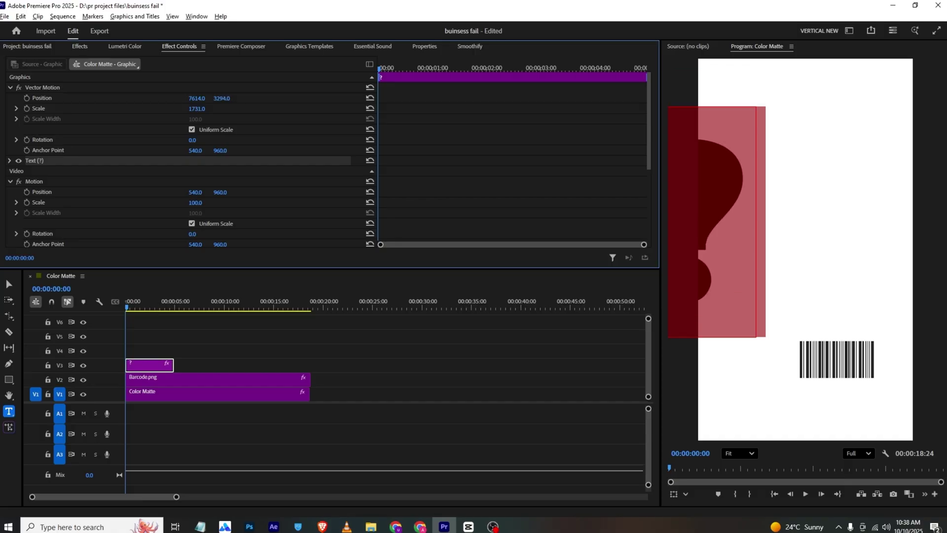
{"action": "mouse_move", "coordinate": [237, 98]}
{"action": "left_mouse_down"}
{"action": "mouse_move", "coordinate": [251, 98]}
{"action": "mouse_move", "coordinate": [222, 106]}
{"action": "mouse_move", "coordinate": [240, 117]}
{"action": "left_mouse_up"}
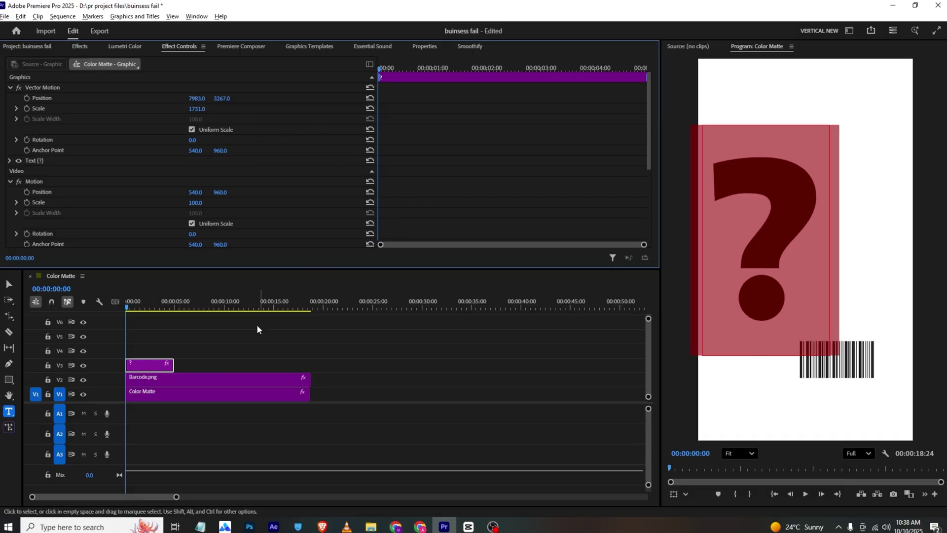
{"action": "left_click", "coordinate": [176, 341]}
Lower the question mark clip's opacity to 69% and extend the clip to about 19 seconds.
{"action": "left_click", "coordinate": [142, 372]}
{"action": "scroll", "coordinate": [204, 152], "scroll_direction": "down", "scroll_amount": 5}
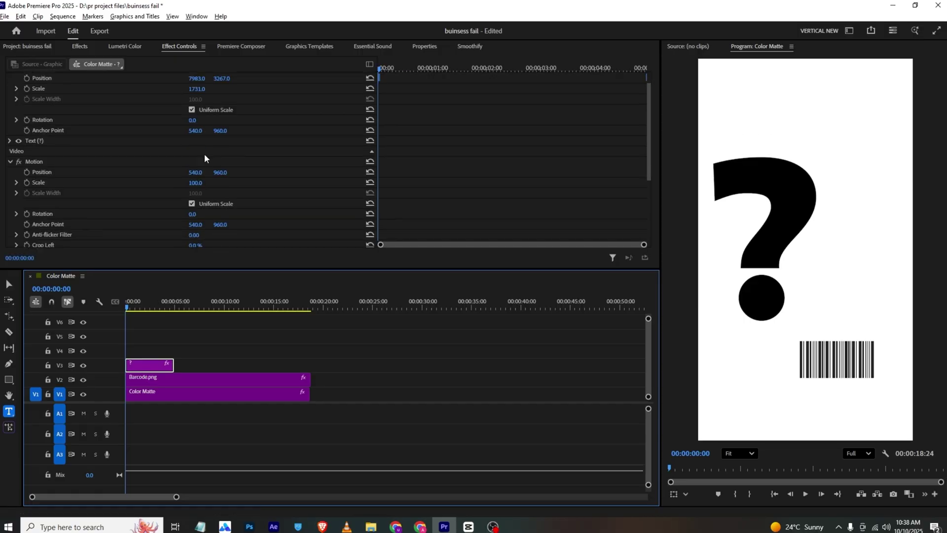
{"action": "mouse_move", "coordinate": [198, 199]}
{"action": "left_mouse_down"}
{"action": "mouse_move", "coordinate": [148, 200]}
{"action": "mouse_move", "coordinate": [198, 200]}
{"action": "mouse_move", "coordinate": [183, 200]}
{"action": "left_mouse_up"}
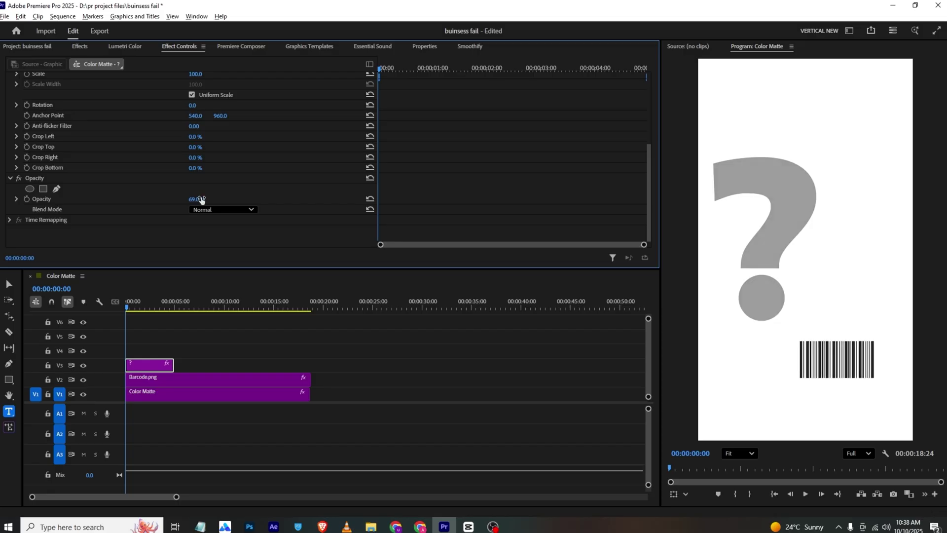
{"action": "left_click_drag", "start_coordinate": [173, 365], "coordinate": [312, 365]}
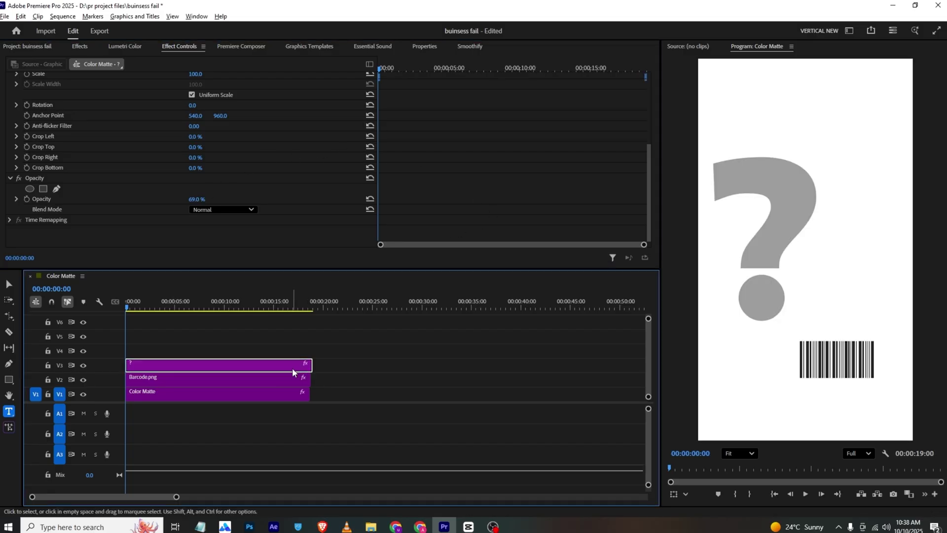
Check the reference video, then add Dollar.png on track V4 from the start, spanning nearly the length of the other clips.
{"action": "left_click", "coordinate": [39, 48]}
{"action": "left_click", "coordinate": [338, 529]}
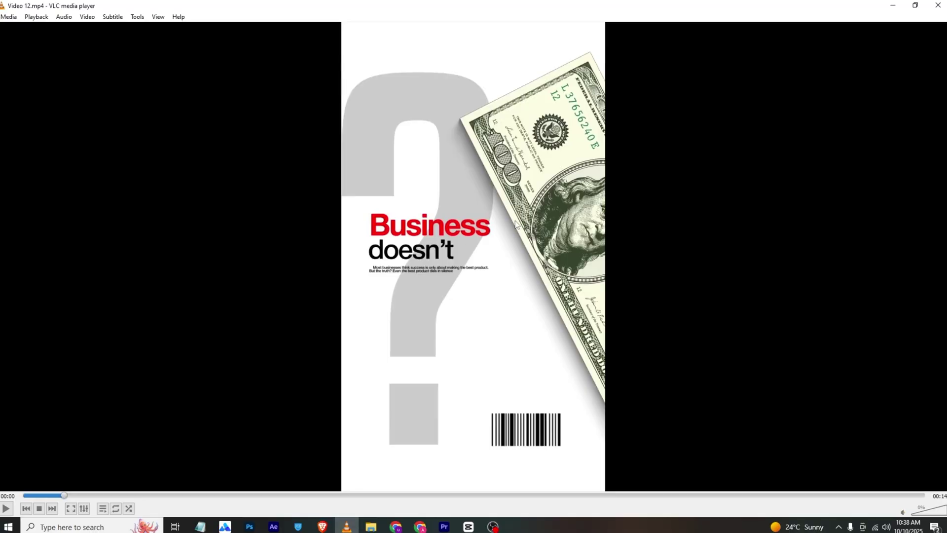
{"action": "left_click", "coordinate": [444, 526]}
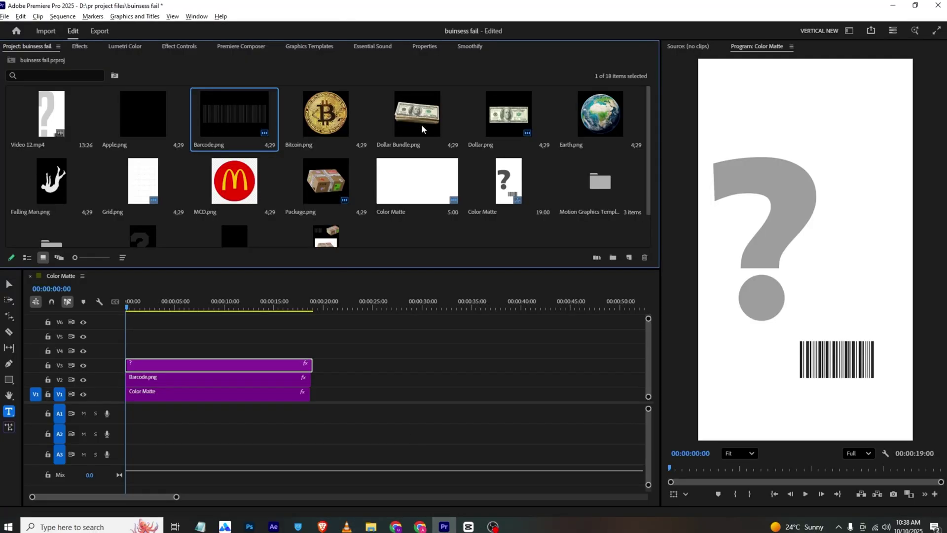
{"action": "left_click_drag", "start_coordinate": [508, 116], "coordinate": [307, 351]}
{"action": "left_click", "coordinate": [297, 351]}
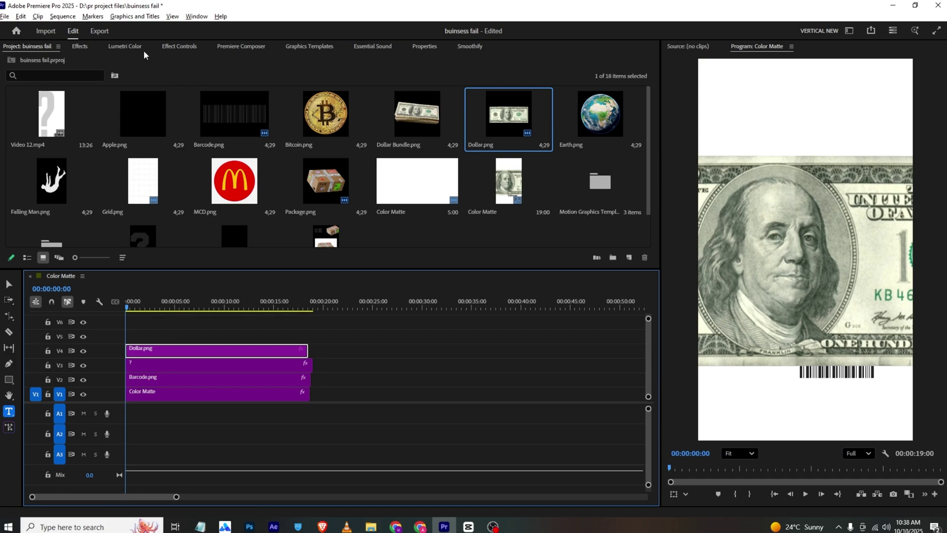
Scale the dollar bill to 38, rotate it 65° and move it to position 1178, 960.
{"action": "left_click", "coordinate": [179, 46]}
{"action": "left_click_drag", "start_coordinate": [200, 113], "coordinate": [224, 140]}
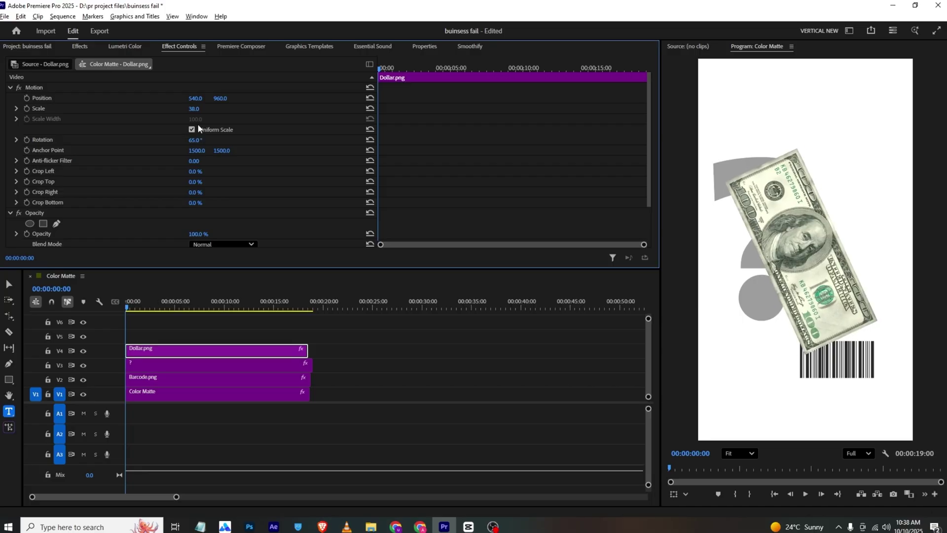
{"action": "left_click_drag", "start_coordinate": [196, 99], "coordinate": [242, 98]}
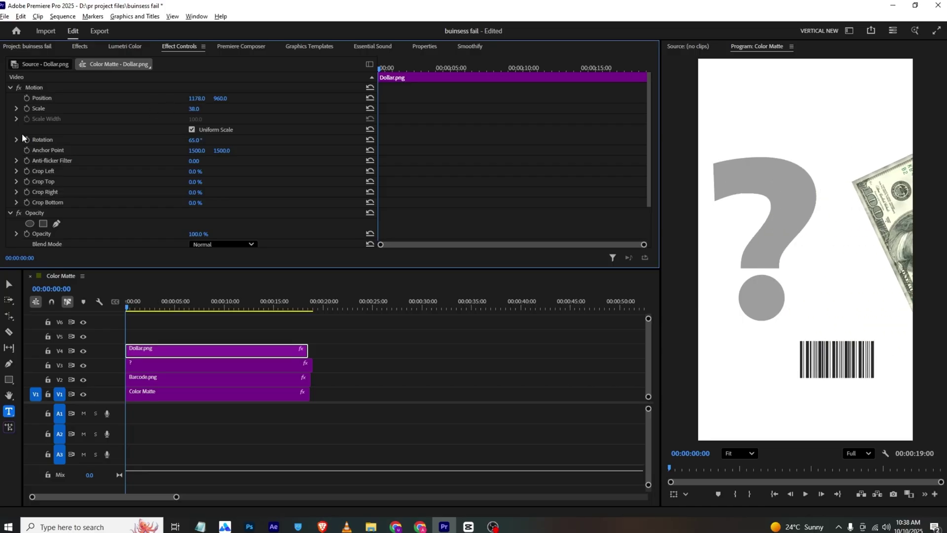
Start Position and Rotation keyframes on the dollar bill, setting its position to 1088, 822 and its scale to 49.
{"action": "left_click", "coordinate": [27, 140]}
{"action": "left_click", "coordinate": [27, 97]}
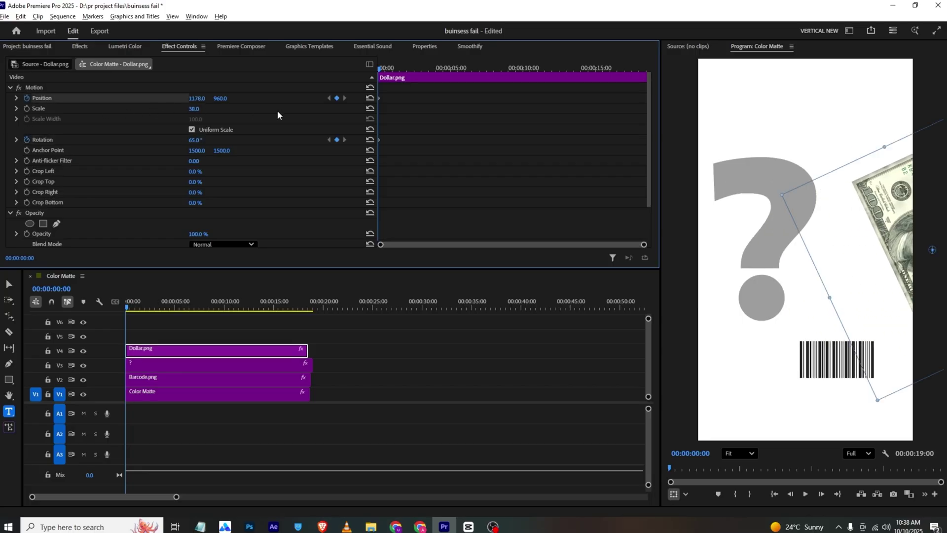
{"action": "left_click_drag", "start_coordinate": [221, 98], "coordinate": [116, 98]}
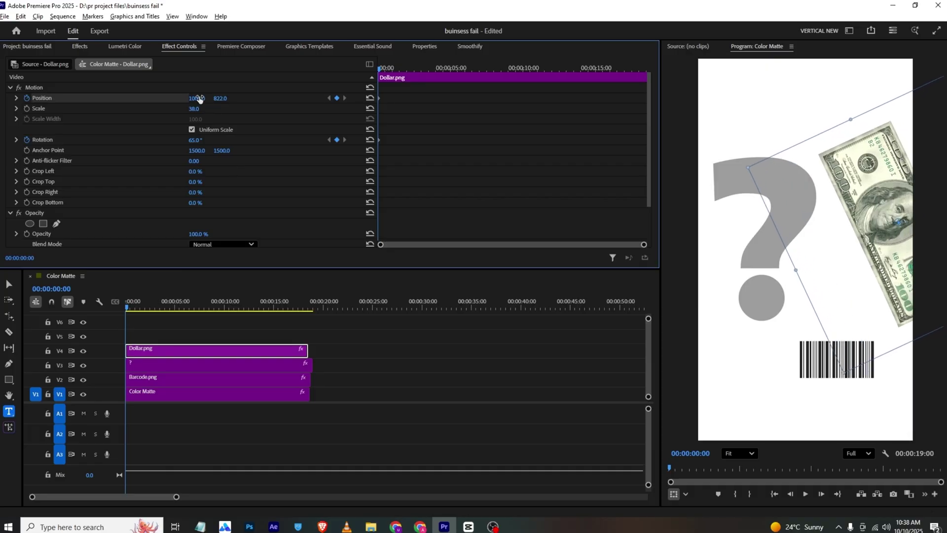
{"action": "left_click_drag", "start_coordinate": [194, 108], "coordinate": [236, 98]}
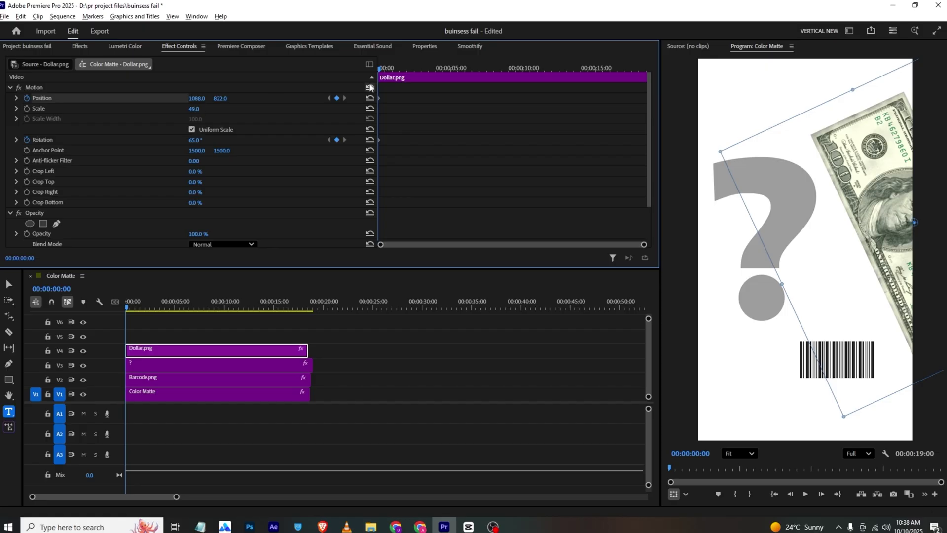
Move the dollar's keyframes to about 5 seconds, keyframe an off-frame start position with 87° rotation at the beginning, and preview the animation.
{"action": "left_click_drag", "start_coordinate": [393, 87], "coordinate": [357, 181]}
{"action": "left_click_drag", "start_coordinate": [196, 97], "coordinate": [310, 98]}
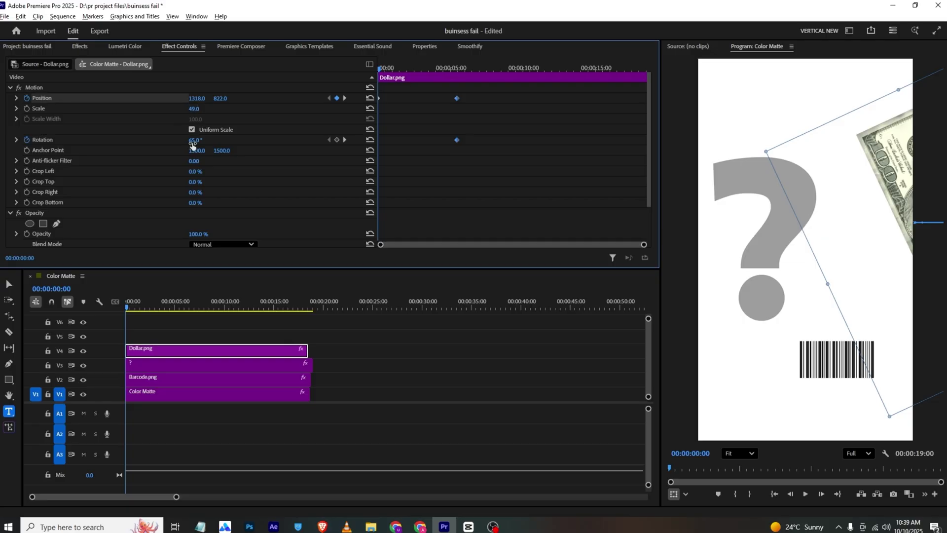
{"action": "key", "text": "space"}
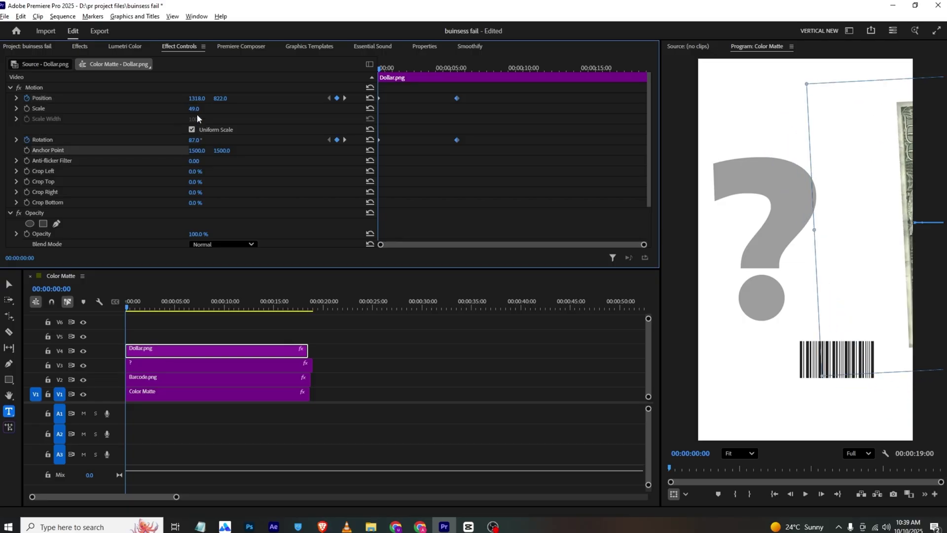
{"action": "left_click", "coordinate": [384, 72]}
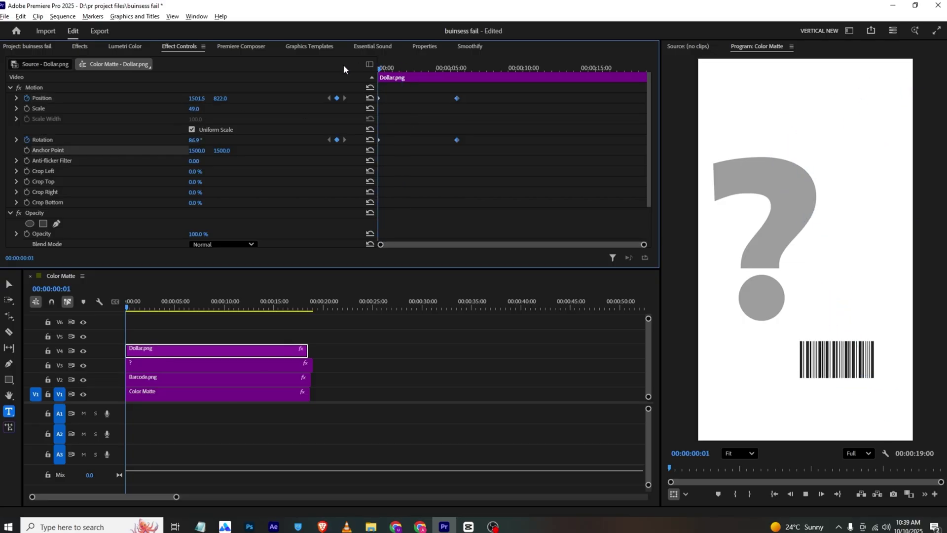
Preview the dollar bill animation, then move its end Position and Rotation keyframes earlier, to about 00:00:02:18.
{"action": "key", "text": "space"}
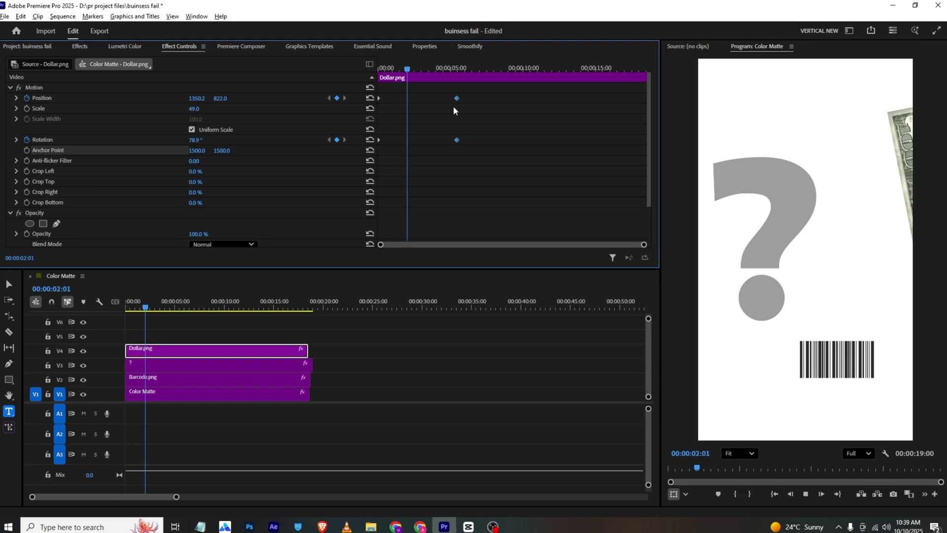
{"action": "key", "text": "space"}
{"action": "left_click_drag", "start_coordinate": [456, 143], "coordinate": [416, 141]}
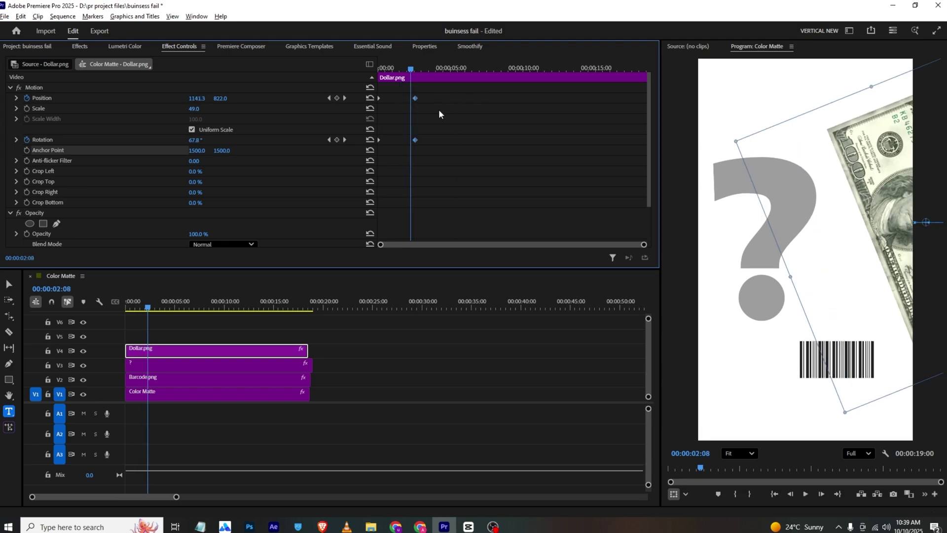
Ease the dollar bill's Position and Rotation keyframes in and out, then preview the slide-in from the beginning.
{"action": "right_click", "coordinate": [416, 142]}
{"action": "mouse_move", "coordinate": [474, 218]}
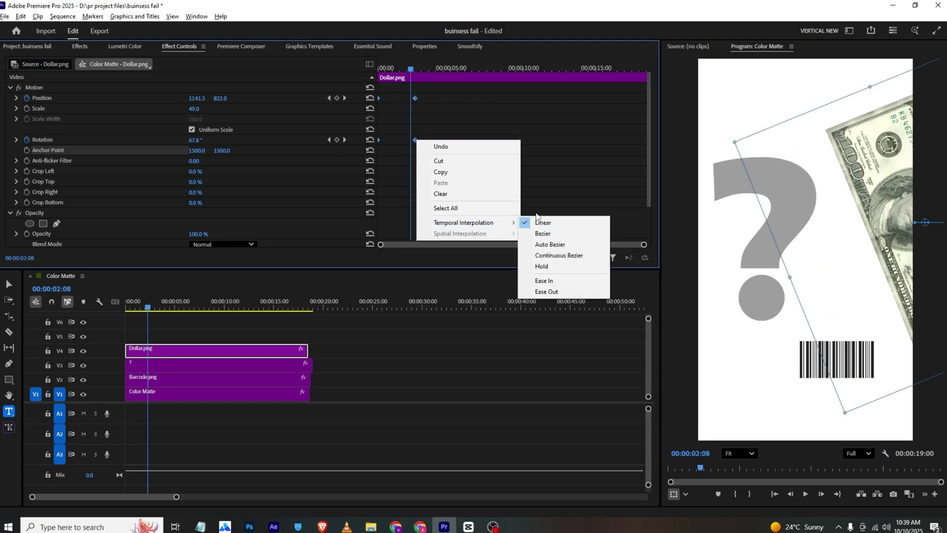
{"action": "left_click", "coordinate": [539, 280]}
{"action": "left_click_drag", "start_coordinate": [398, 70], "coordinate": [324, 67]}
{"action": "key", "text": "space"}
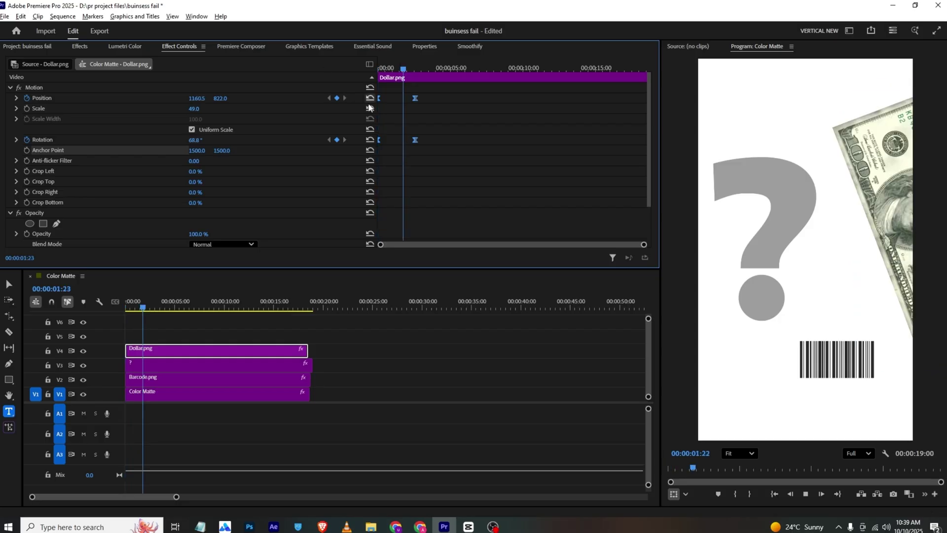
{"action": "key", "text": "space"}
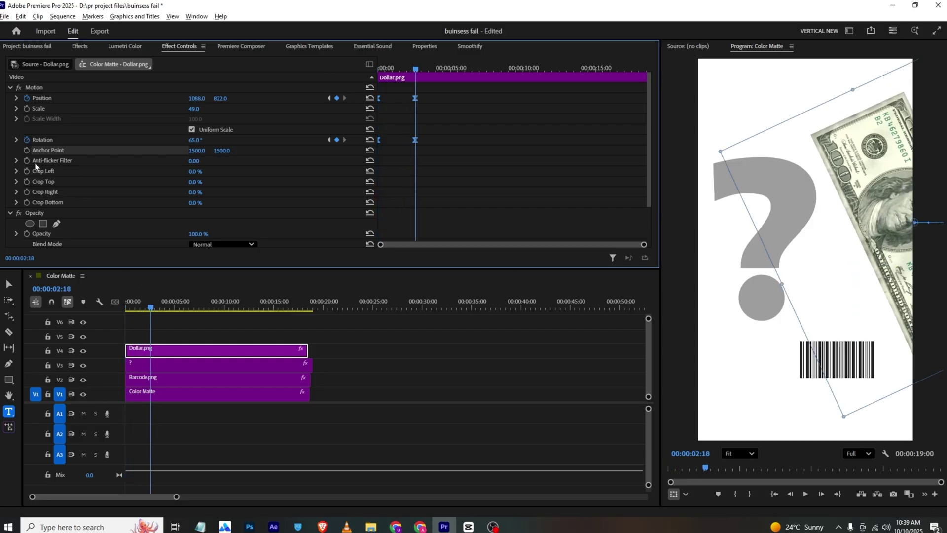
Reshape the dollar bill's Position velocity curve to peak early and slow toward the end keyframe, then preview the motion.
{"action": "left_click", "coordinate": [16, 98]}
{"action": "left_click", "coordinate": [138, 100]}
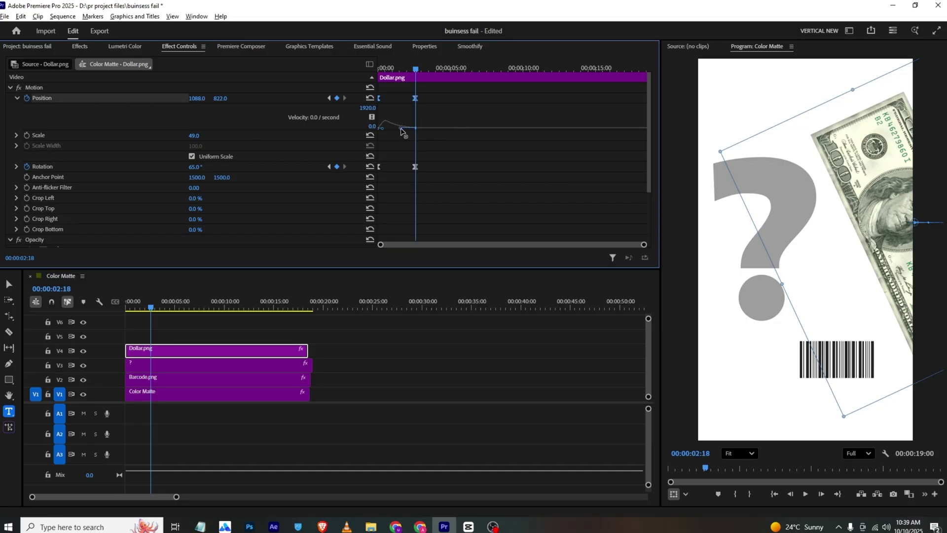
{"action": "key", "text": "Home"}
{"action": "key", "text": "space"}
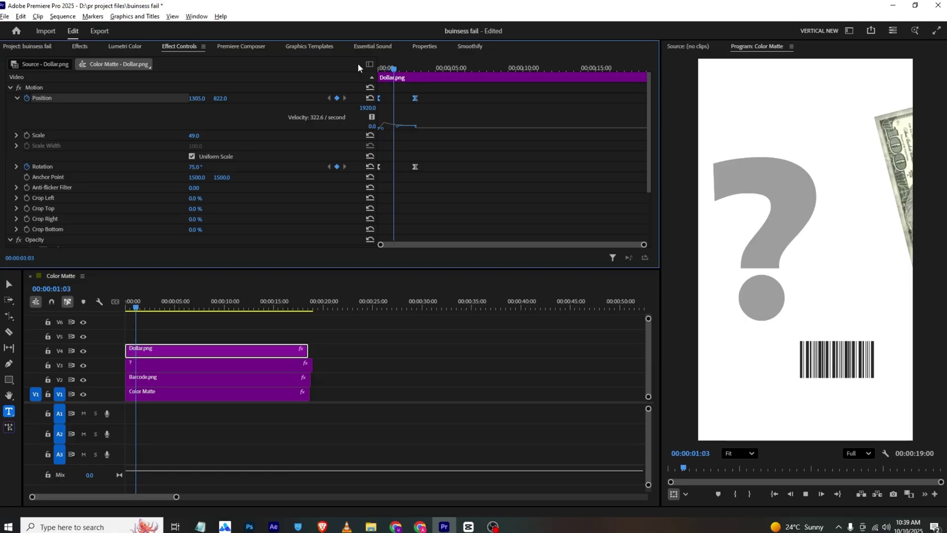
{"action": "key", "text": "space"}
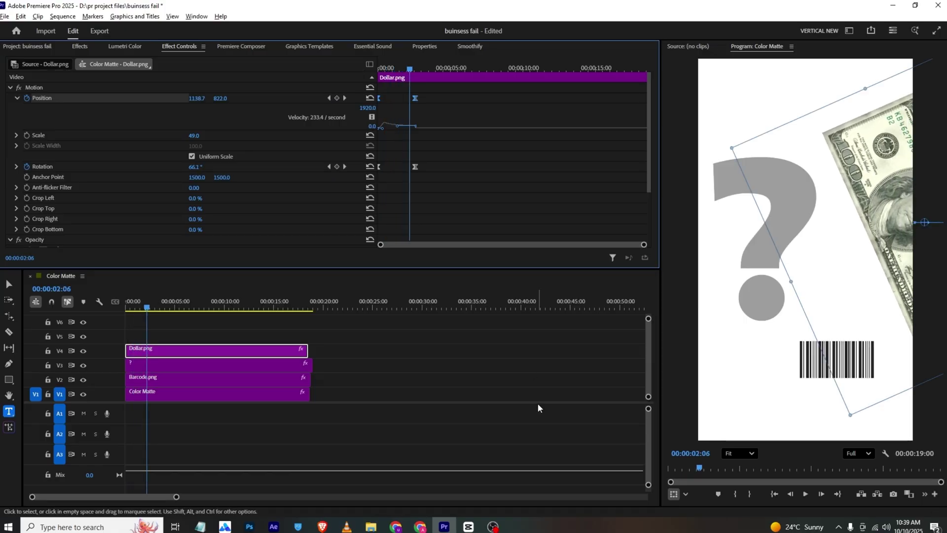
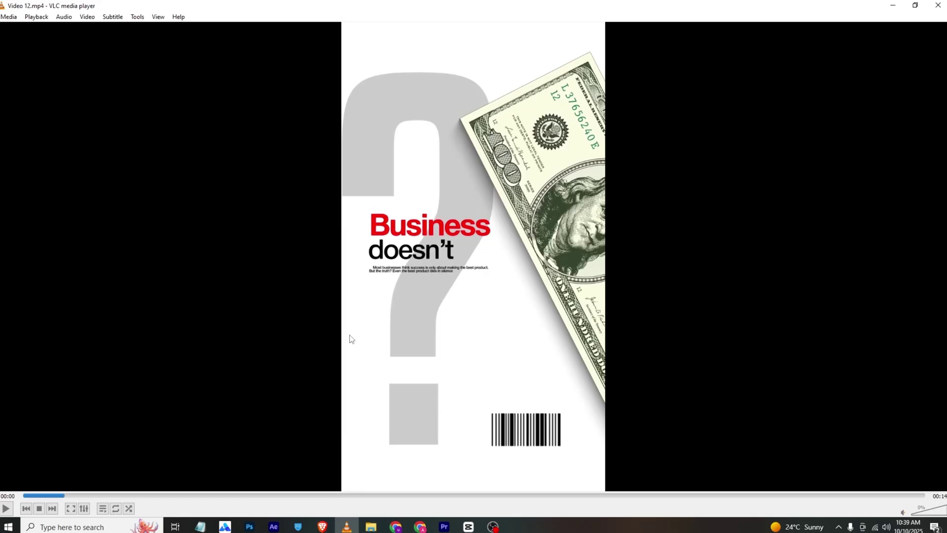
Check the reference video, then add the Premiere Composer fade text preset on V5 at the start and turn off its Animation Out.
{"action": "key", "text": "alt+Tab"}
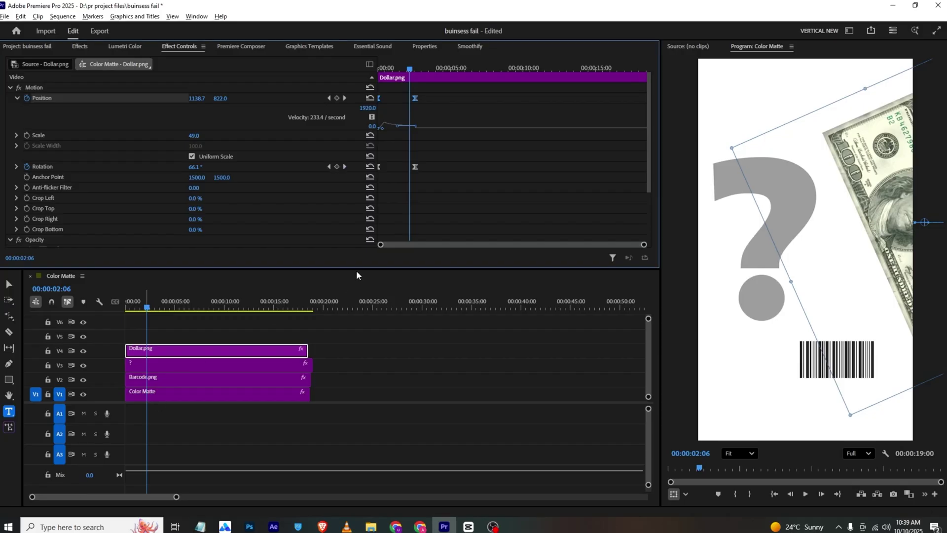
{"action": "left_click", "coordinate": [239, 46]}
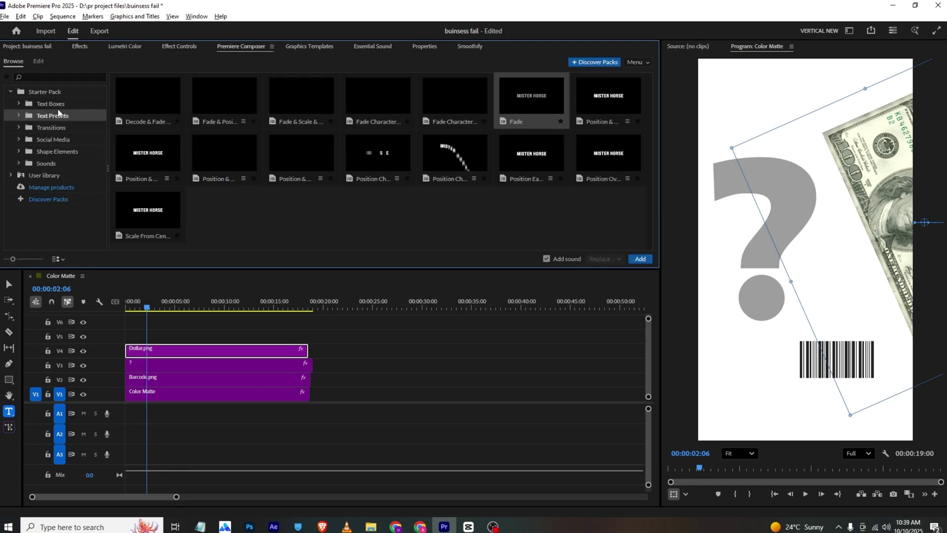
{"action": "left_click_drag", "start_coordinate": [455, 101], "coordinate": [129, 337]}
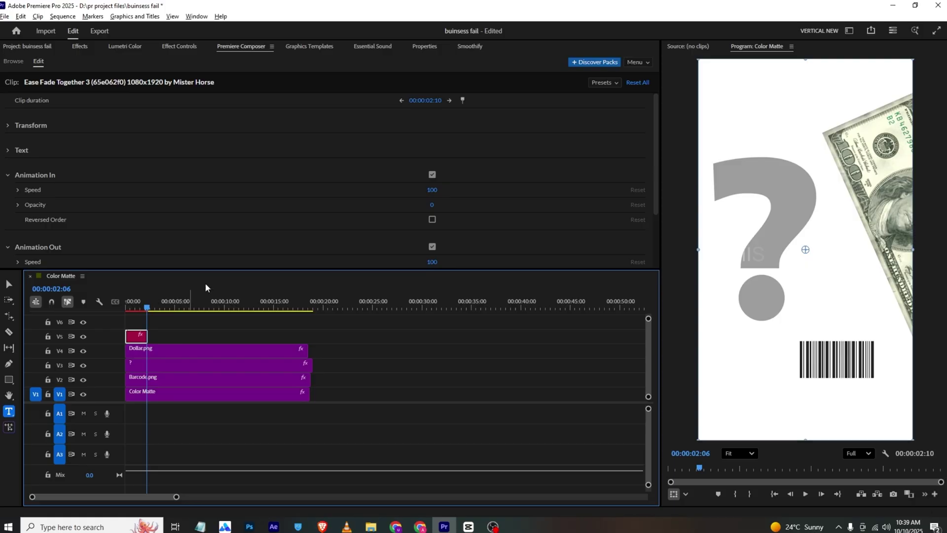
{"action": "left_click", "coordinate": [433, 246]}
Set the preset text's font to Bebas Neue, its fill colour to black (000000) and its paragraph alignment to left.
{"action": "left_click_drag", "start_coordinate": [129, 305], "coordinate": [139, 305]}
{"action": "left_click", "coordinate": [425, 46]}
{"action": "scroll", "coordinate": [140, 120], "scroll_direction": "down", "scroll_amount": 3}
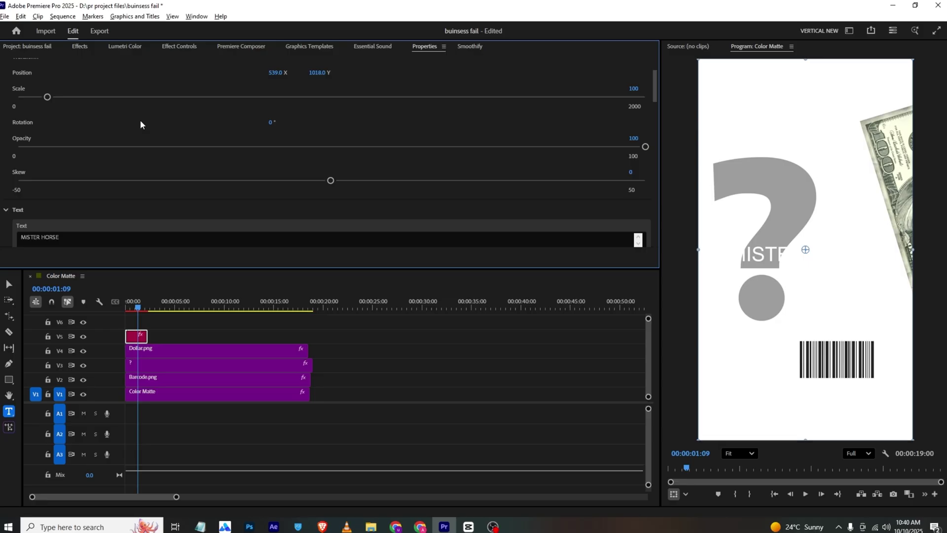
{"action": "scroll", "coordinate": [140, 119], "scroll_direction": "down", "scroll_amount": 2}
{"action": "left_click", "coordinate": [44, 196]}
{"action": "scroll", "coordinate": [64, 197], "scroll_direction": "down", "scroll_amount": 3}
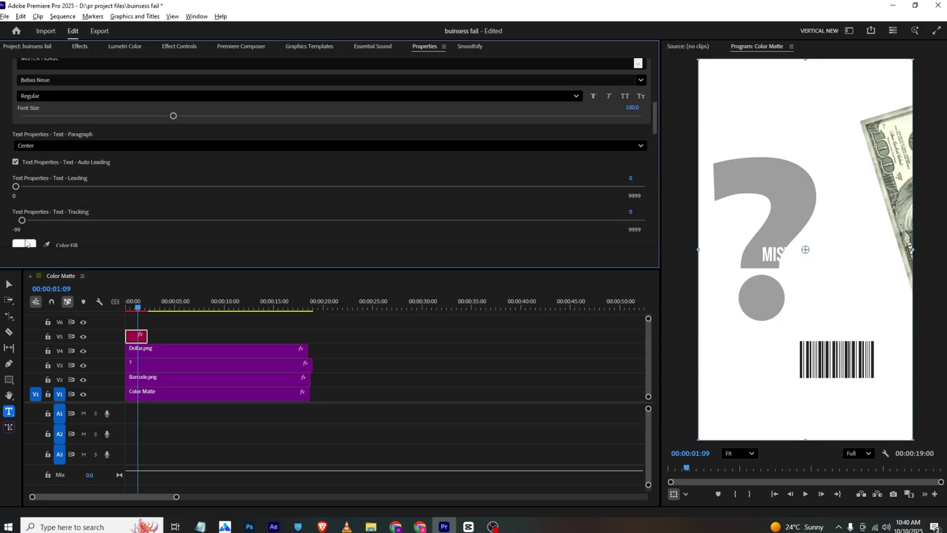
{"action": "left_click", "coordinate": [25, 244]}
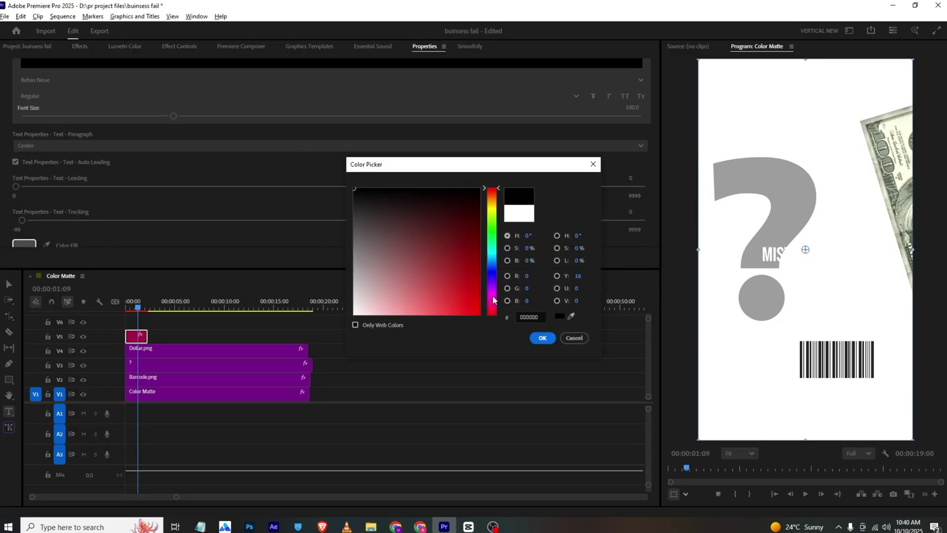
{"action": "left_click", "coordinate": [542, 339]}
{"action": "scroll", "coordinate": [101, 162], "scroll_direction": "up", "scroll_amount": 5}
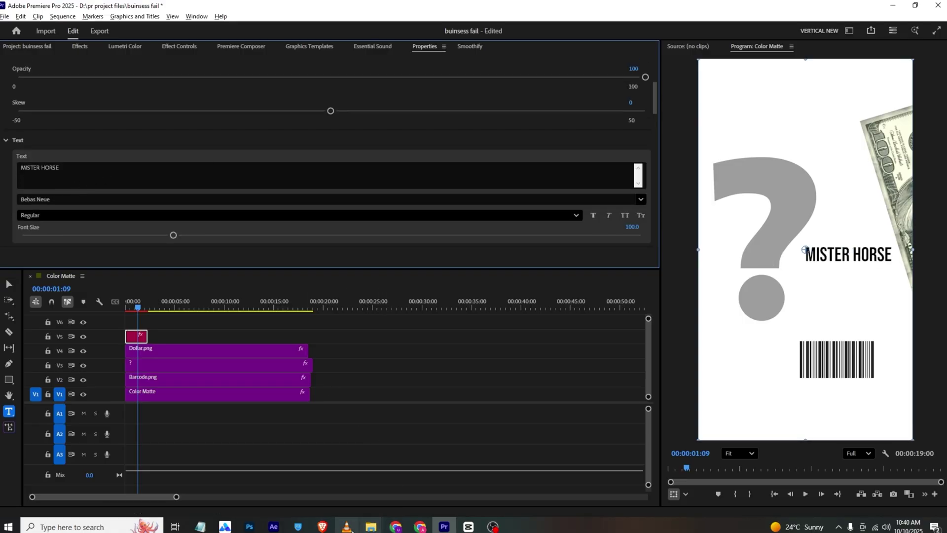
Check the reference video, then replace the placeholder text with "Buisness" and set its font size to 155.9.
{"action": "left_click", "coordinate": [347, 525]}
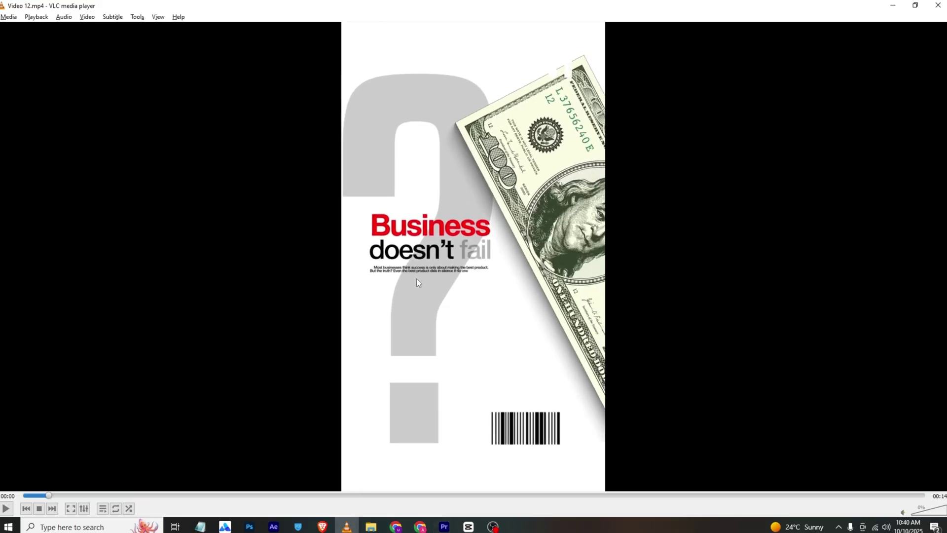
{"action": "key", "text": "alt+Tab"}
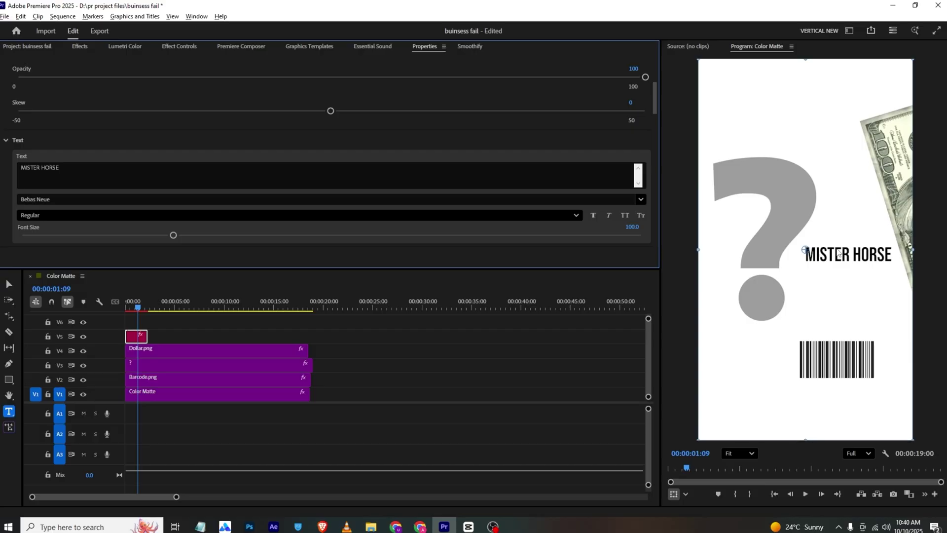
{"action": "left_click", "coordinate": [127, 168]}
{"action": "type", "text": "Buisness"}
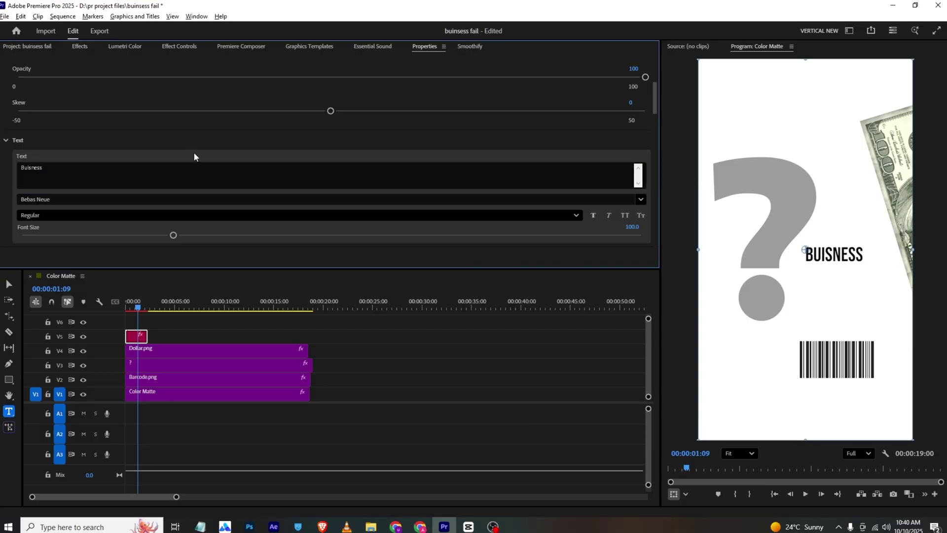
{"action": "left_click", "coordinate": [260, 235]}
Set the "Buisness" title's fill colour to red (FF0000).
{"action": "scroll", "coordinate": [166, 181], "scroll_direction": "down", "scroll_amount": 3}
{"action": "scroll", "coordinate": [166, 184], "scroll_direction": "down", "scroll_amount": 3}
{"action": "left_click", "coordinate": [24, 175]}
{"action": "left_click", "coordinate": [478, 314]}
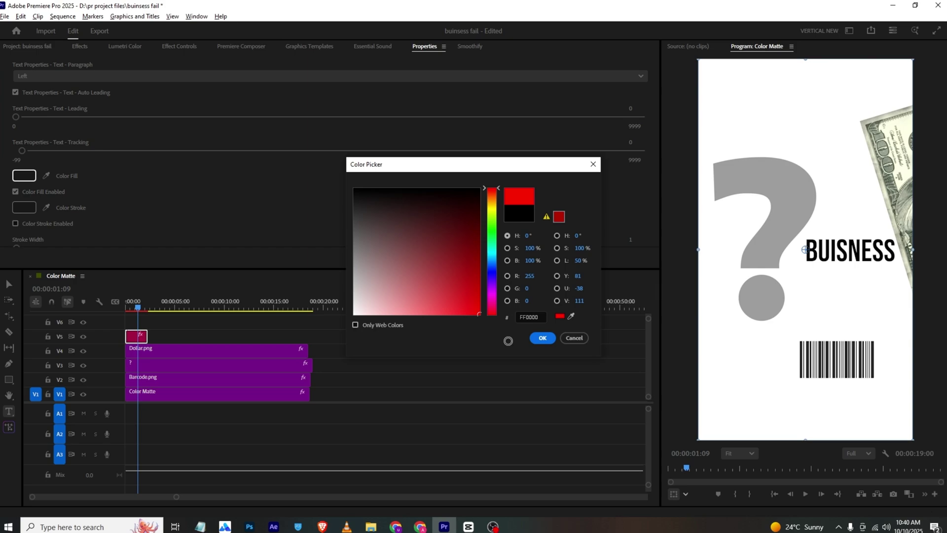
{"action": "left_click", "coordinate": [541, 338]}
Move the red title over the question mark to position 184, 858, then duplicate it onto V6 at position 184, 1067.
{"action": "left_click", "coordinate": [179, 46]}
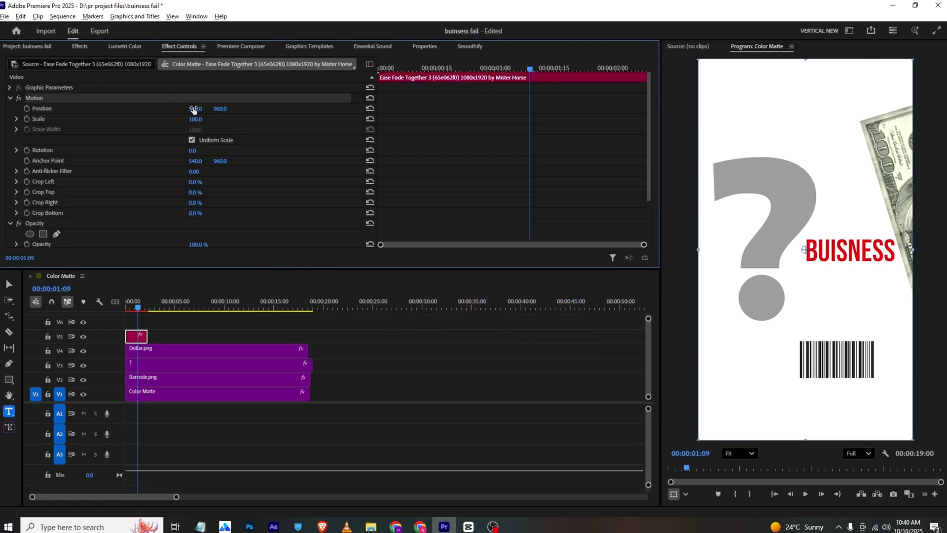
{"action": "left_click_drag", "start_coordinate": [849, 251], "coordinate": [780, 230]}
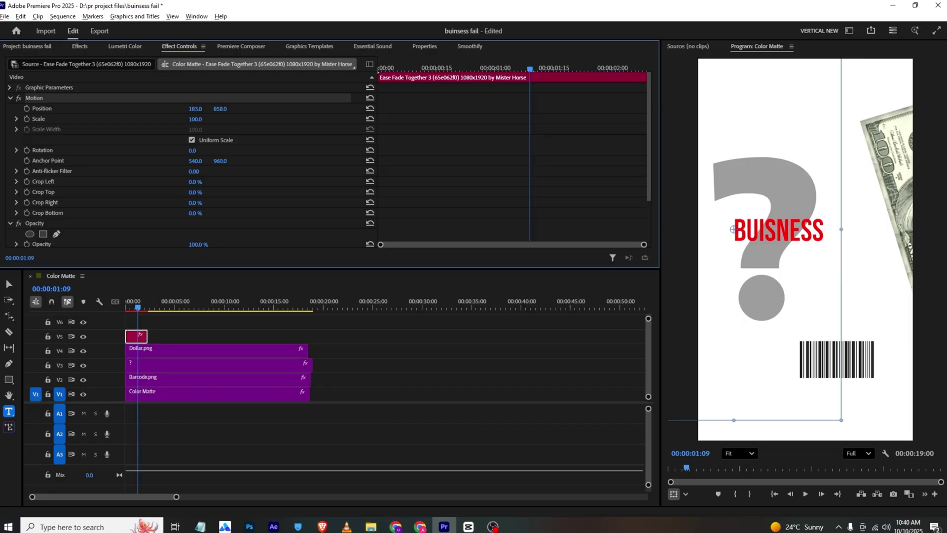
{"action": "left_click_drag", "start_coordinate": [135, 337], "coordinate": [136, 322]}
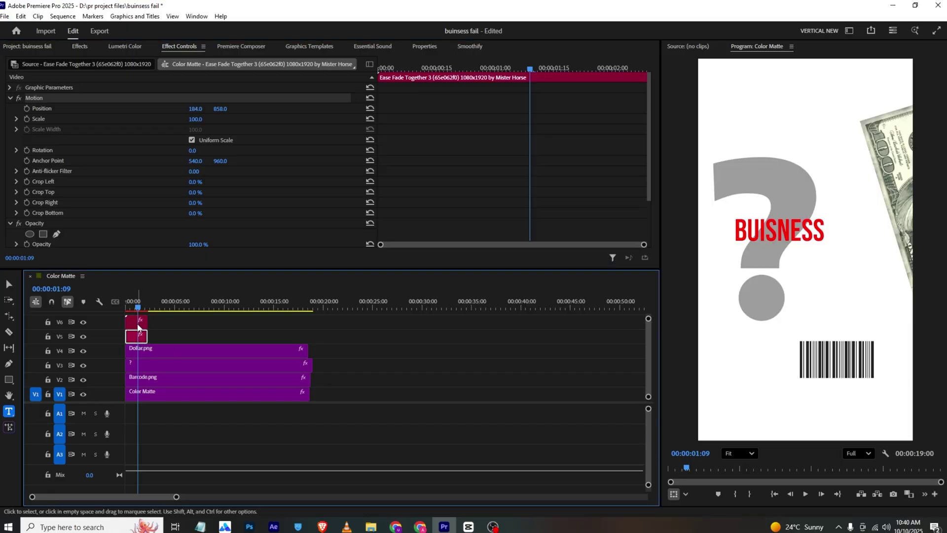
{"action": "left_click_drag", "start_coordinate": [220, 110], "coordinate": [247, 110]}
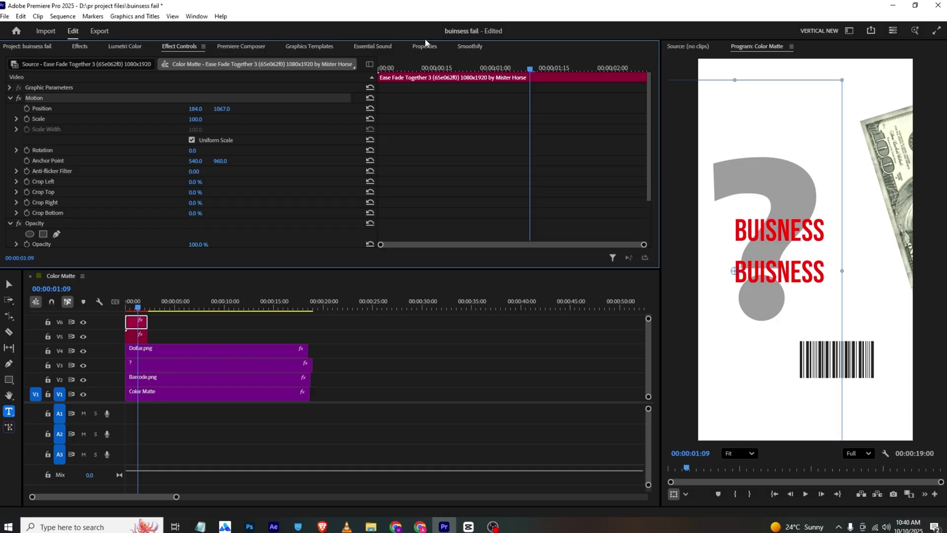
Change the duplicate title's text to "doesn't fail" and format it in Cambria, size 98.1, centered, with tracking 21.
{"action": "left_click", "coordinate": [424, 47]}
{"action": "scroll", "coordinate": [109, 150], "scroll_direction": "up", "scroll_amount": 3}
{"action": "scroll", "coordinate": [93, 157], "scroll_direction": "up", "scroll_amount": 2}
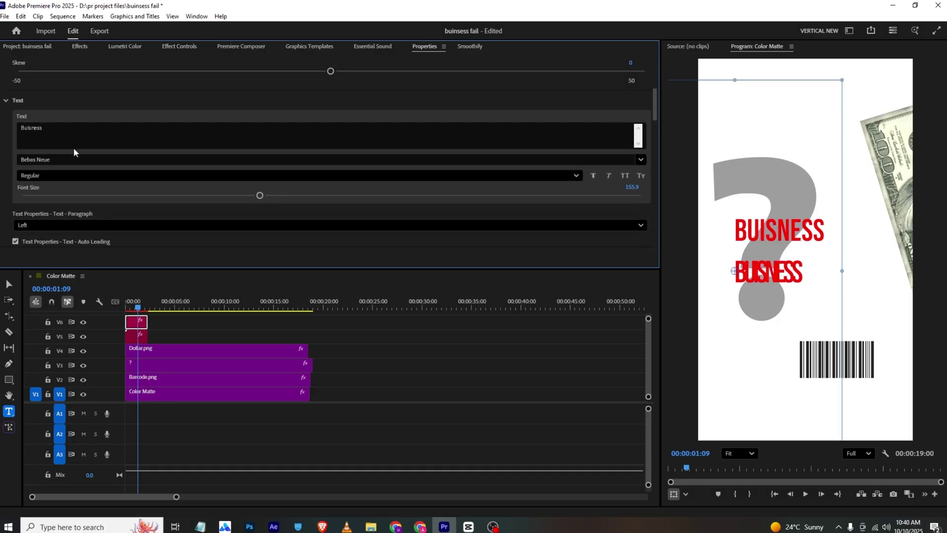
{"action": "double_click", "coordinate": [62, 136]}
{"action": "type", "text": "doesn't fail"}
{"action": "left_click", "coordinate": [80, 160]}
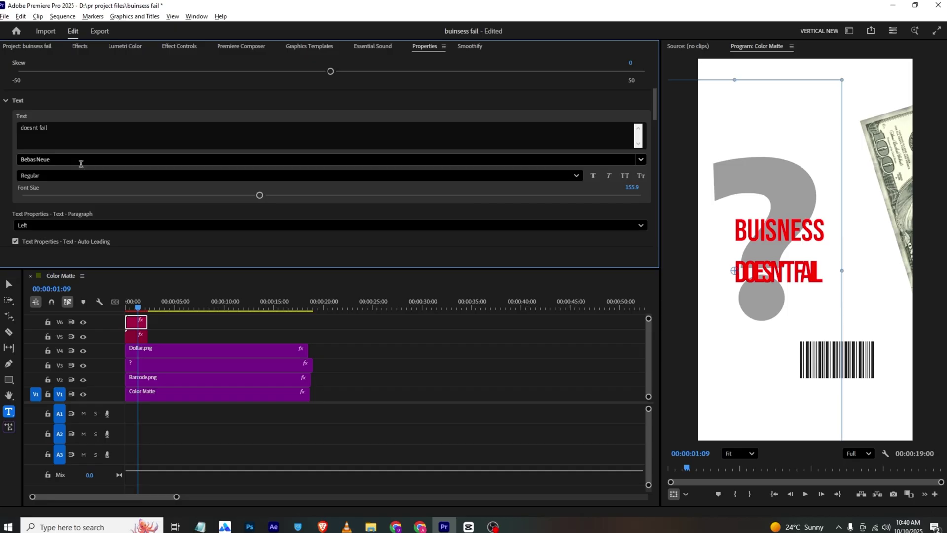
{"action": "left_click_drag", "start_coordinate": [203, 212], "coordinate": [213, 170]}
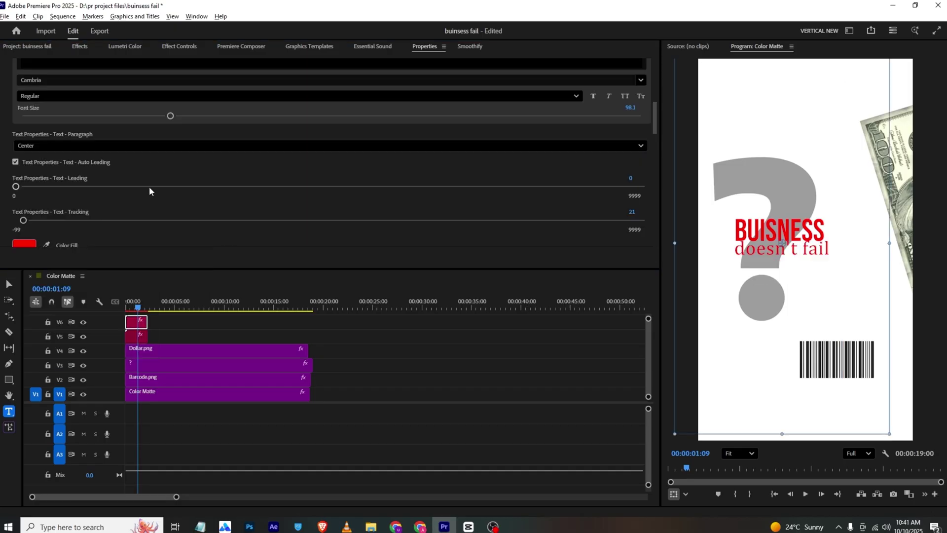
Enlarge the "doesn't fail" line, place it directly beneath the red title and set its fill colour to black (000000).
{"action": "left_click", "coordinate": [176, 46]}
{"action": "mouse_move", "coordinate": [213, 108]}
{"action": "left_mouse_down"}
{"action": "mouse_move", "coordinate": [194, 119]}
{"action": "mouse_move", "coordinate": [209, 120]}
{"action": "left_mouse_up"}
{"action": "left_click", "coordinate": [424, 46]}
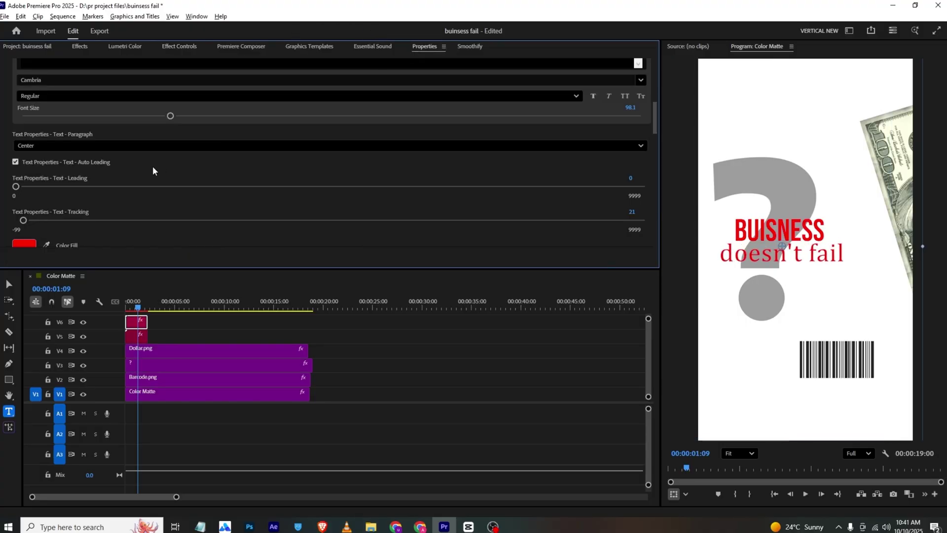
{"action": "left_click", "coordinate": [25, 244]}
{"action": "left_click_drag", "start_coordinate": [408, 262], "coordinate": [299, 160]}
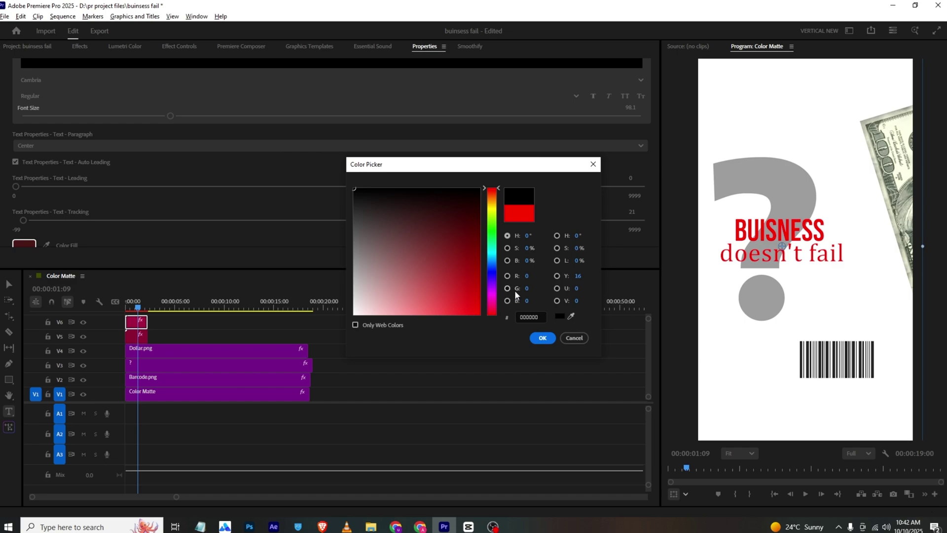
{"action": "left_click", "coordinate": [536, 340]}
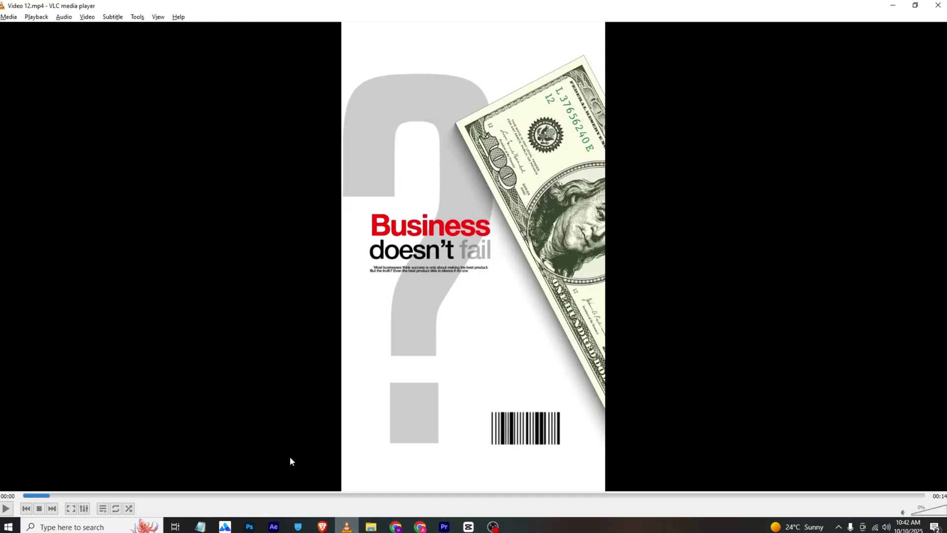
Check the start of the reference video, then cut the dollar, question mark and barcode clips at about 00:00:03:12 and delete their remainders.
{"action": "left_click", "coordinate": [347, 526]}
{"action": "left_click", "coordinate": [23, 495]}
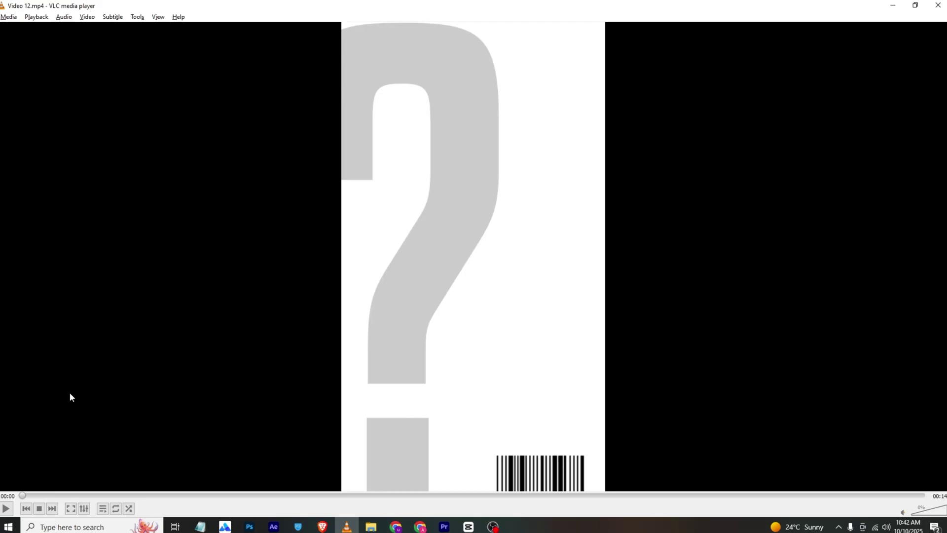
{"action": "left_click", "coordinate": [444, 526]}
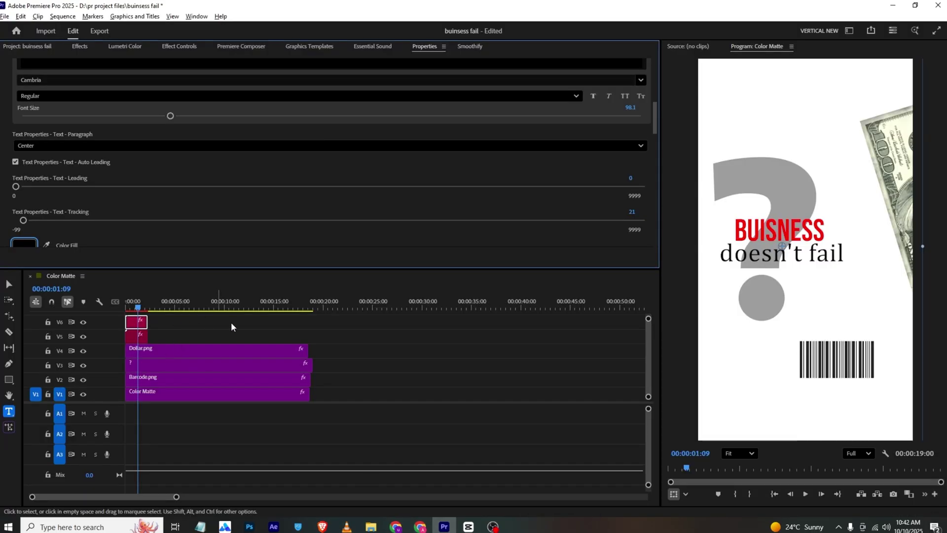
{"action": "left_click", "coordinate": [160, 353]}
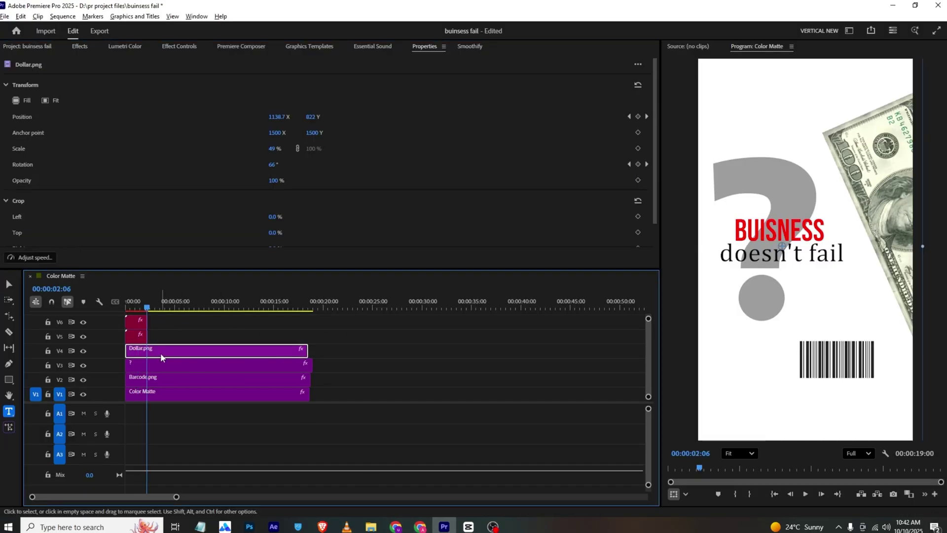
{"action": "left_click", "coordinate": [175, 46]}
{"action": "left_click_drag", "start_coordinate": [151, 308], "coordinate": [159, 308]}
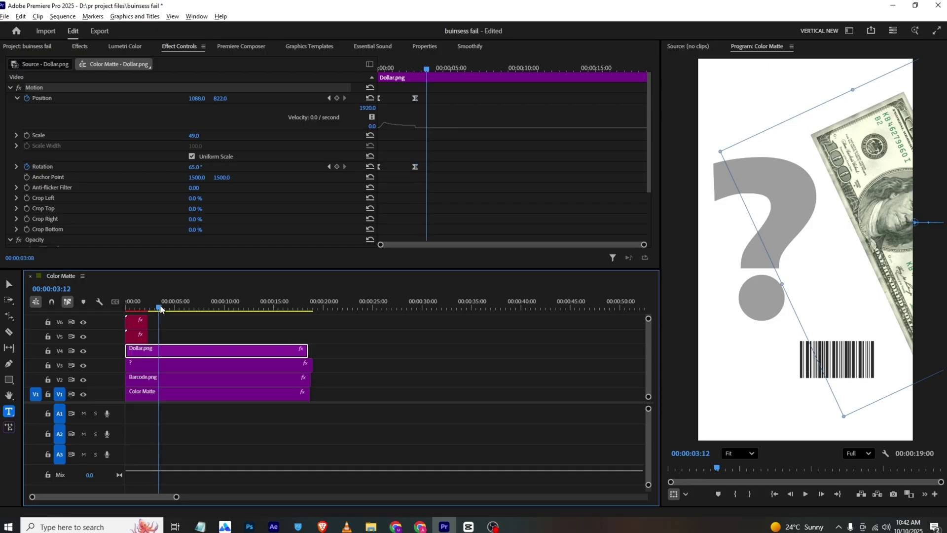
{"action": "key", "text": "ctrl+shift+x"}
{"action": "key", "text": "c"}
{"action": "left_click", "coordinate": [158, 351]}
{"action": "left_click", "coordinate": [159, 365]}
{"action": "left_click", "coordinate": [160, 378]}
{"action": "key", "text": "v"}
{"action": "left_click_drag", "start_coordinate": [207, 331], "coordinate": [200, 388]}
{"action": "key", "text": "Delete"}
{"action": "key", "text": "Up"}
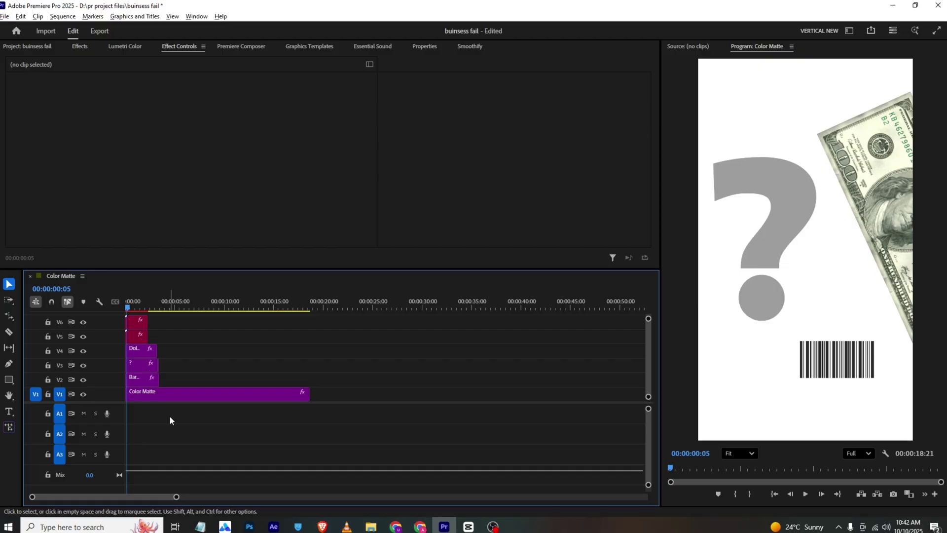
Nest the clips on tracks V2 to V6 into one sequence, keeping the default name.
{"action": "left_click_drag", "start_coordinate": [176, 497], "coordinate": [88, 497]}
{"action": "left_click_drag", "start_coordinate": [311, 317], "coordinate": [165, 384]}
{"action": "right_click", "coordinate": [164, 383]}
{"action": "left_click", "coordinate": [197, 284]}
{"action": "left_click", "coordinate": [484, 274]}
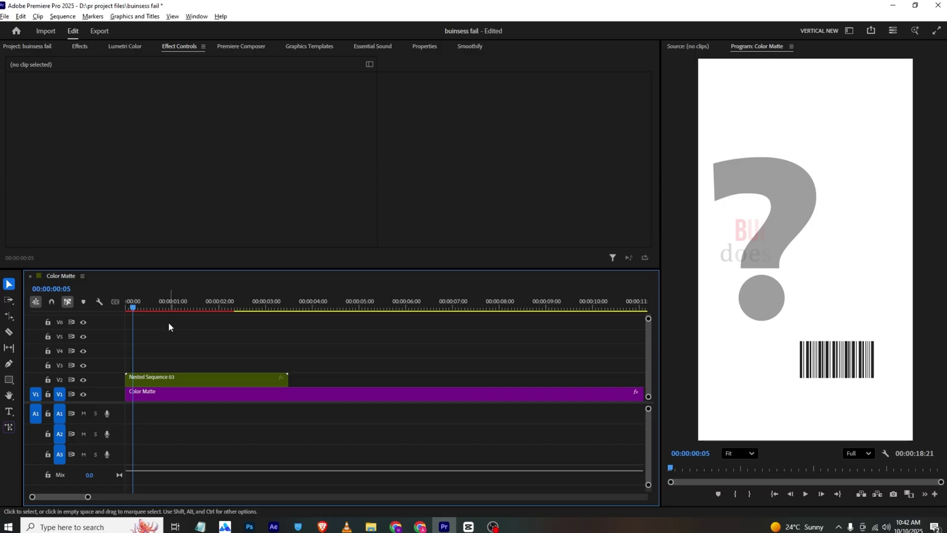
Keyframe the nested clip's scale from 140 at its start down to 100 at about 20 frames, then preview it.
{"action": "left_click", "coordinate": [184, 377]}
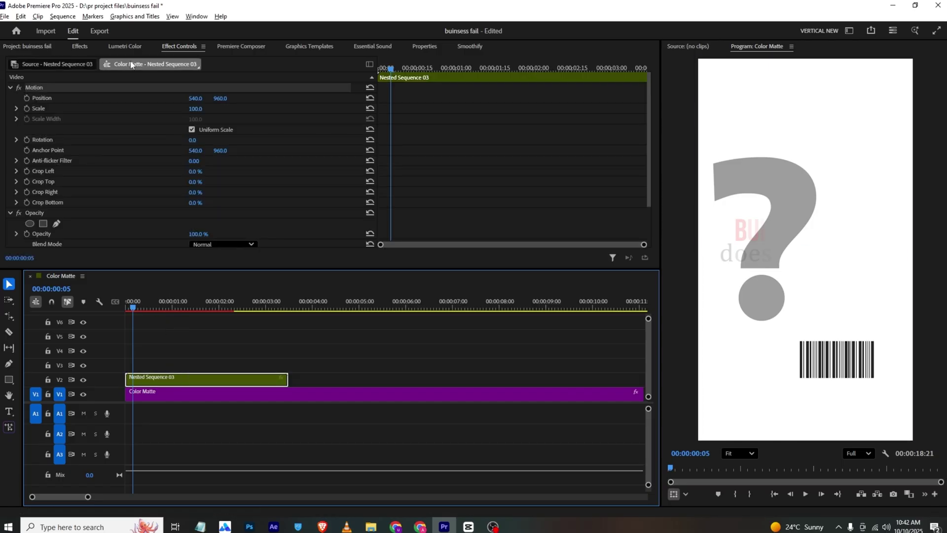
{"action": "left_click", "coordinate": [27, 108]}
{"action": "left_click_drag", "start_coordinate": [419, 112], "coordinate": [430, 111]}
{"action": "key", "text": "Home"}
{"action": "left_click_drag", "start_coordinate": [193, 108], "coordinate": [217, 285]}
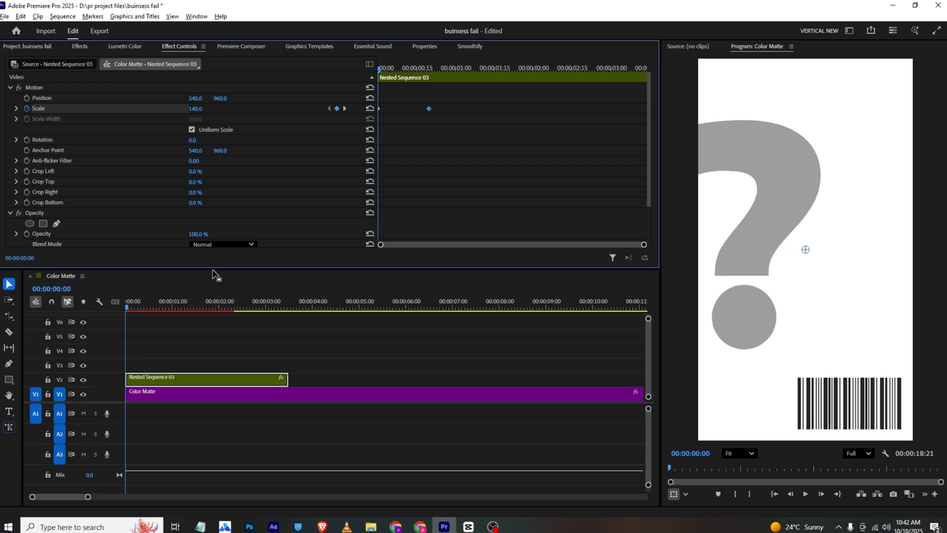
{"action": "key", "text": "Return"}
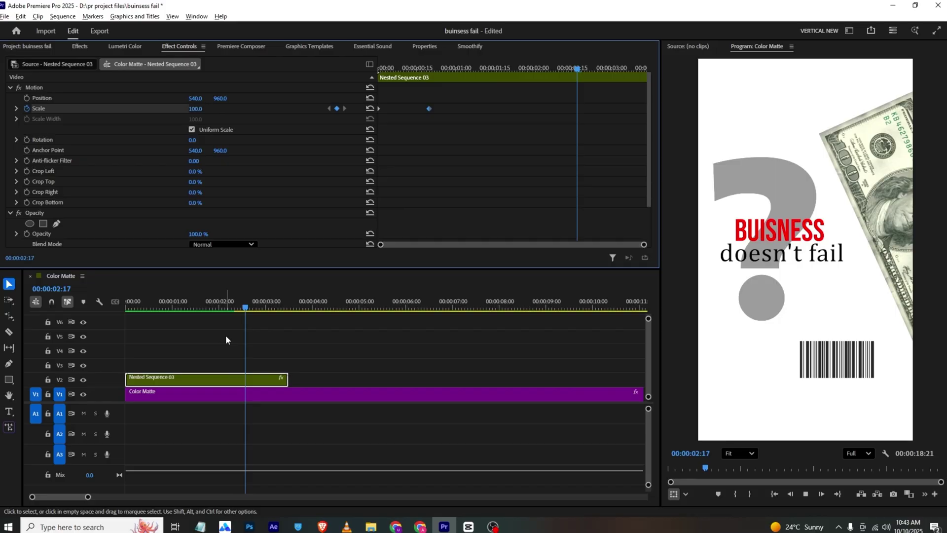
Check the next scene in the reference video, then place Grid.png on V2 at 00:00:03:15, directly after the nested clip.
{"action": "left_click", "coordinate": [347, 526]}
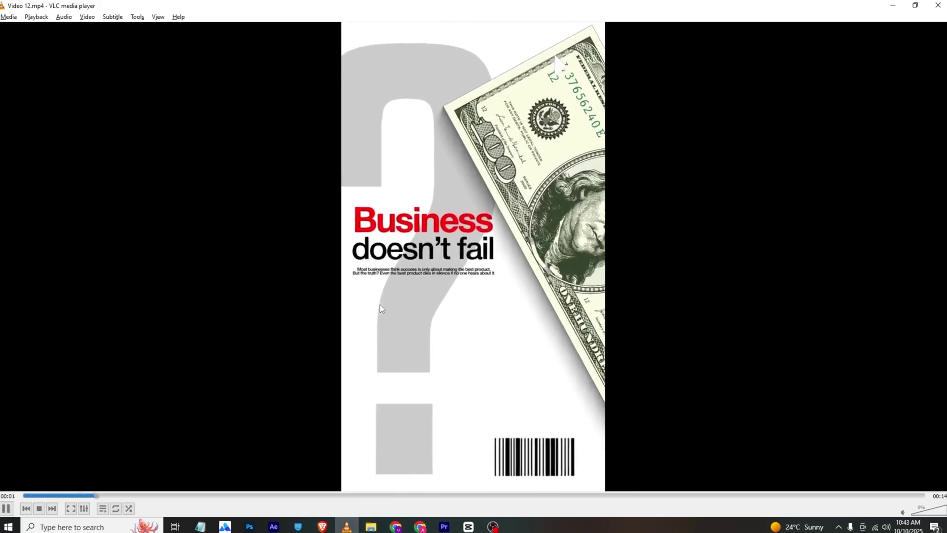
{"action": "key", "text": "space"}
{"action": "key", "text": "space"}
{"action": "key", "text": "space"}
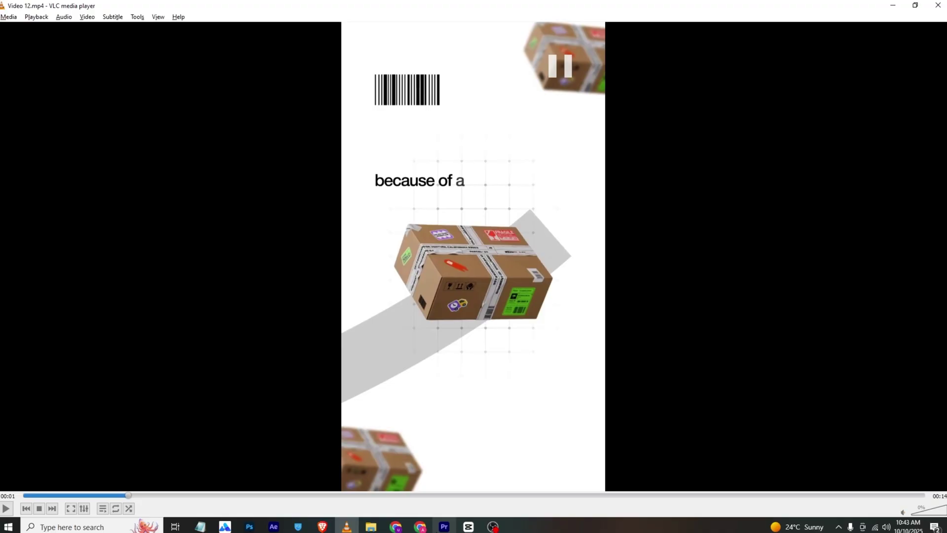
{"action": "left_click", "coordinate": [444, 527]}
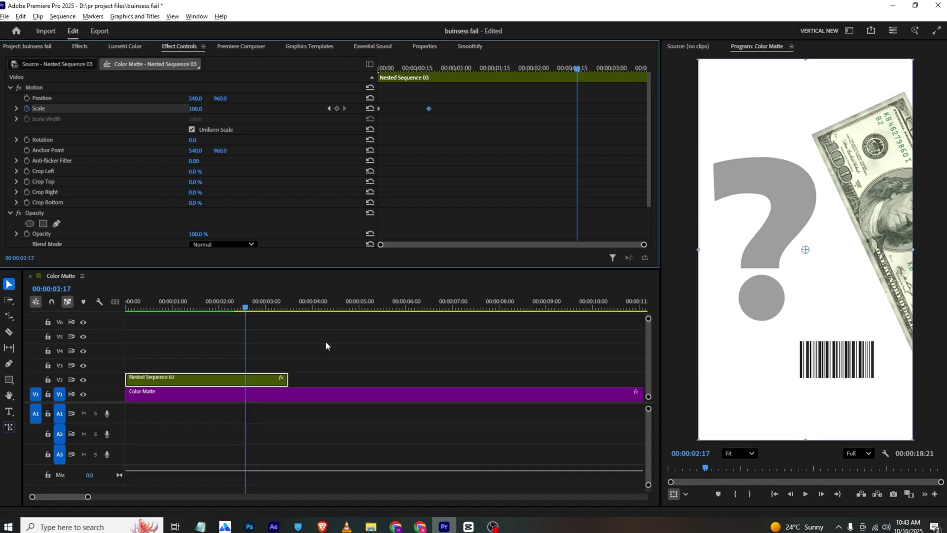
{"action": "left_click", "coordinate": [43, 45]}
{"action": "left_click", "coordinate": [289, 308]}
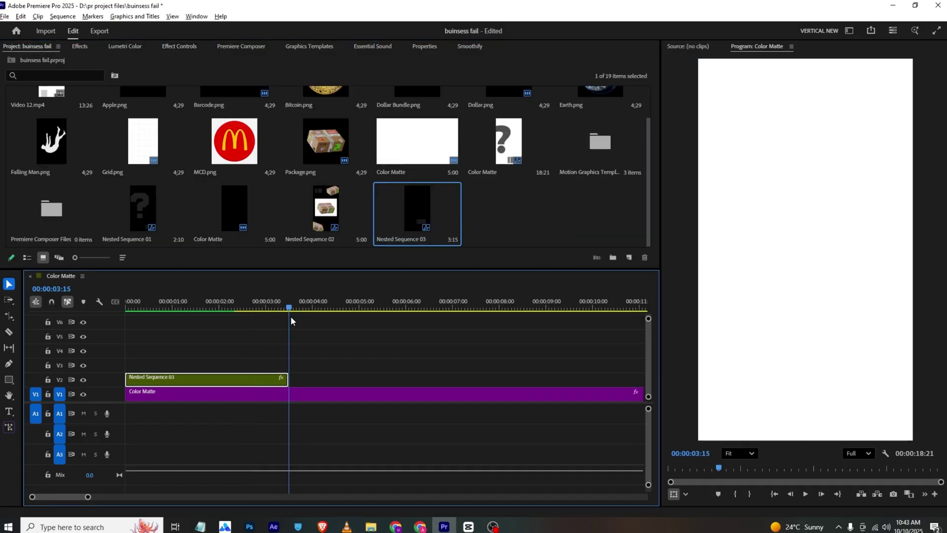
{"action": "left_click_drag", "start_coordinate": [155, 160], "coordinate": [294, 383]}
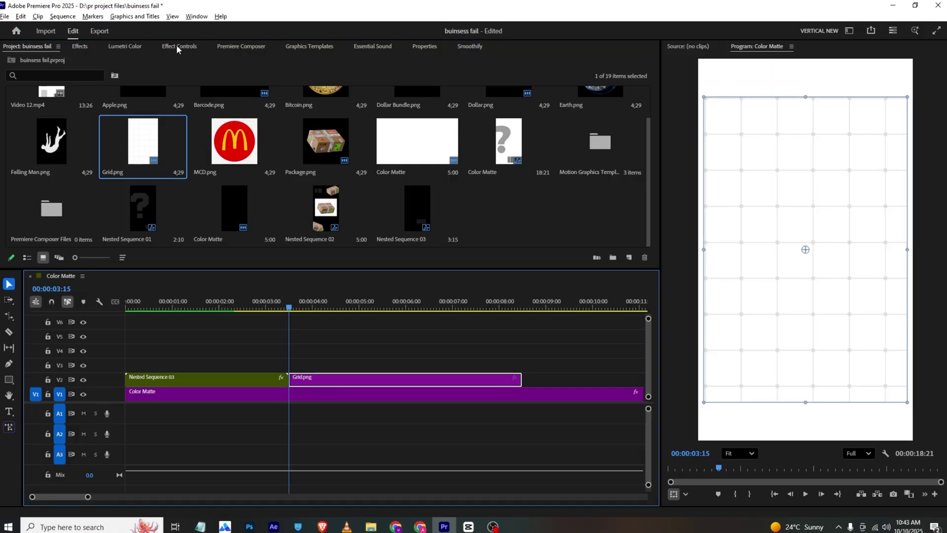
Scale the grid to 56% and crop it by 15% at the top and 44% at the bottom.
{"action": "left_click", "coordinate": [176, 45]}
{"action": "left_click_drag", "start_coordinate": [194, 108], "coordinate": [172, 109]}
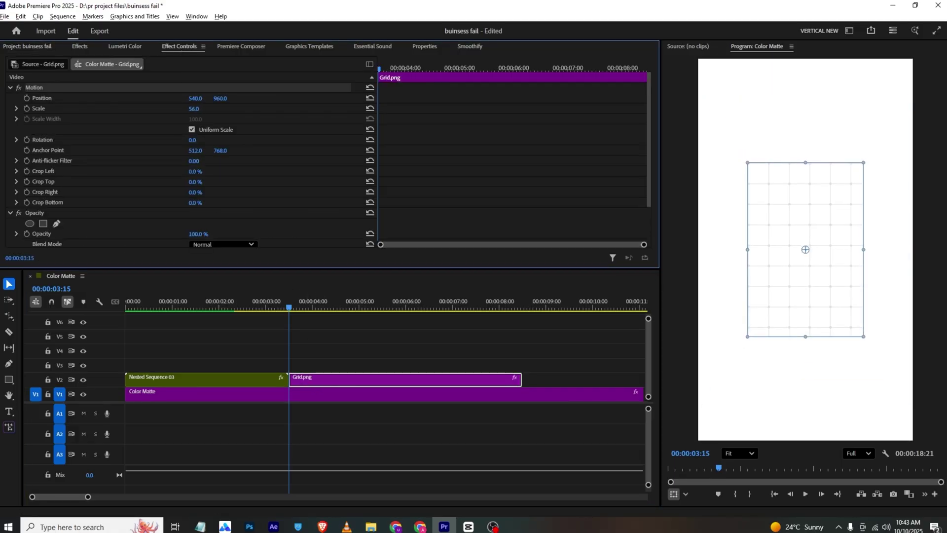
{"action": "left_click", "coordinate": [383, 46]}
{"action": "left_click", "coordinate": [419, 46]}
{"action": "scroll", "coordinate": [199, 161], "scroll_direction": "down", "scroll_amount": 2}
{"action": "mouse_move", "coordinate": [271, 238]}
{"action": "left_mouse_down"}
{"action": "mouse_move", "coordinate": [298, 237]}
{"action": "mouse_move", "coordinate": [276, 208]}
{"action": "mouse_move", "coordinate": [278, 239]}
{"action": "left_mouse_up"}
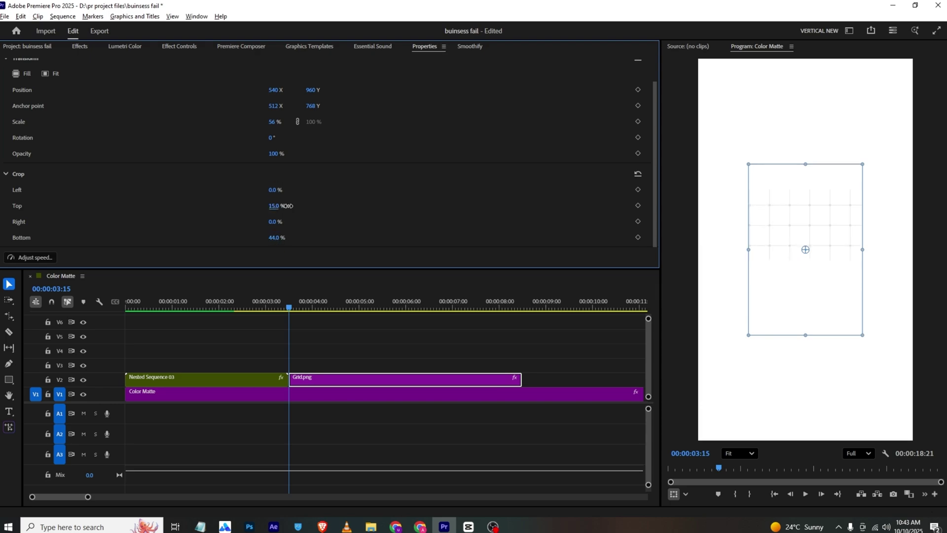
Enlarge the grid to 83%, move it down to Y position 1061, and reduce its top crop to 6% and its bottom crop slightly.
{"action": "left_click", "coordinate": [179, 46]}
{"action": "left_click_drag", "start_coordinate": [194, 108], "coordinate": [266, 98]}
{"action": "left_click", "coordinate": [436, 48]}
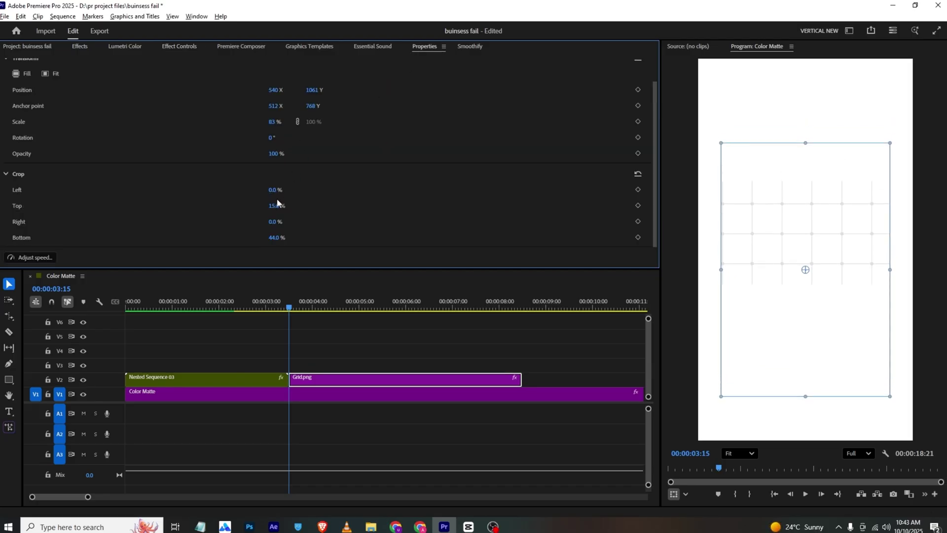
{"action": "left_click_drag", "start_coordinate": [277, 204], "coordinate": [273, 205]}
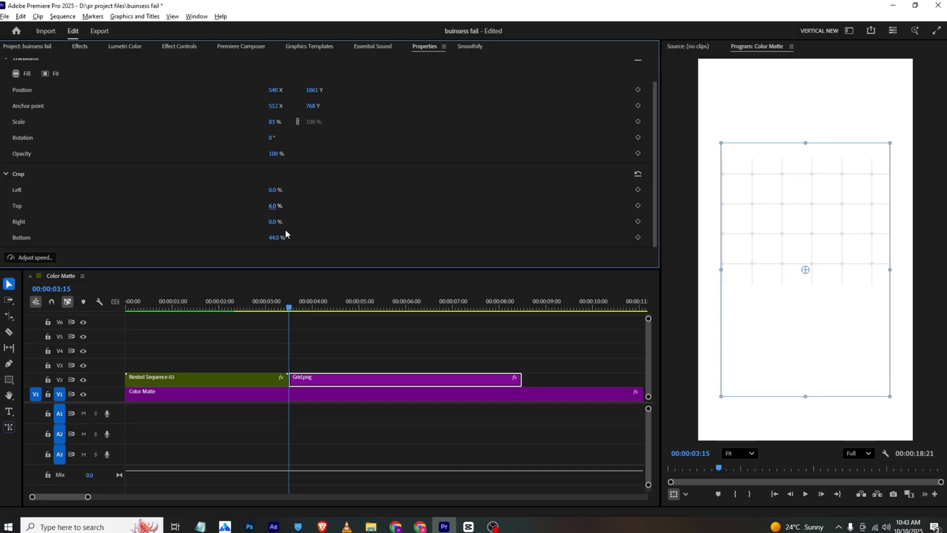
{"action": "left_click", "coordinate": [366, 351]}
Place Barcode.png on V3 above the grid clip, starting at 00:00:03:15.
{"action": "left_click", "coordinate": [56, 46]}
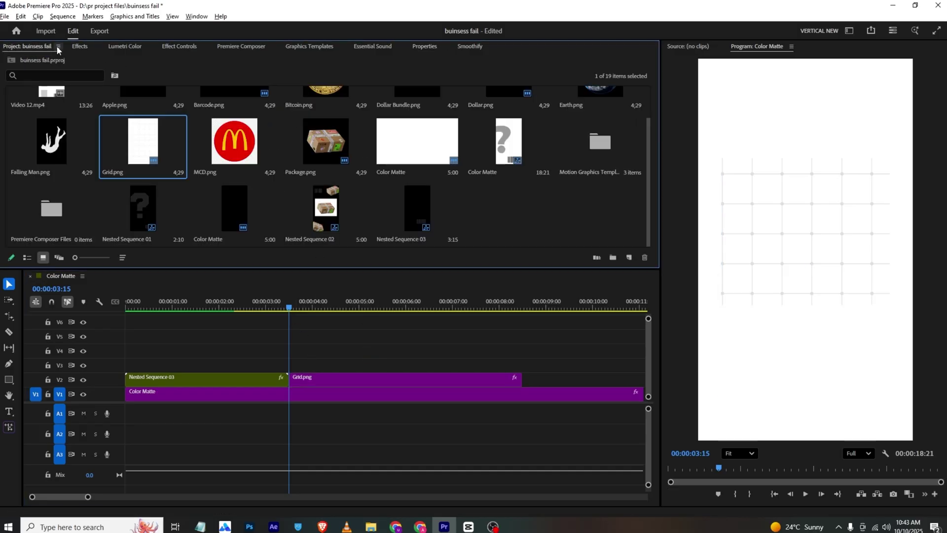
{"action": "scroll", "coordinate": [158, 108], "scroll_direction": "up", "scroll_amount": 2}
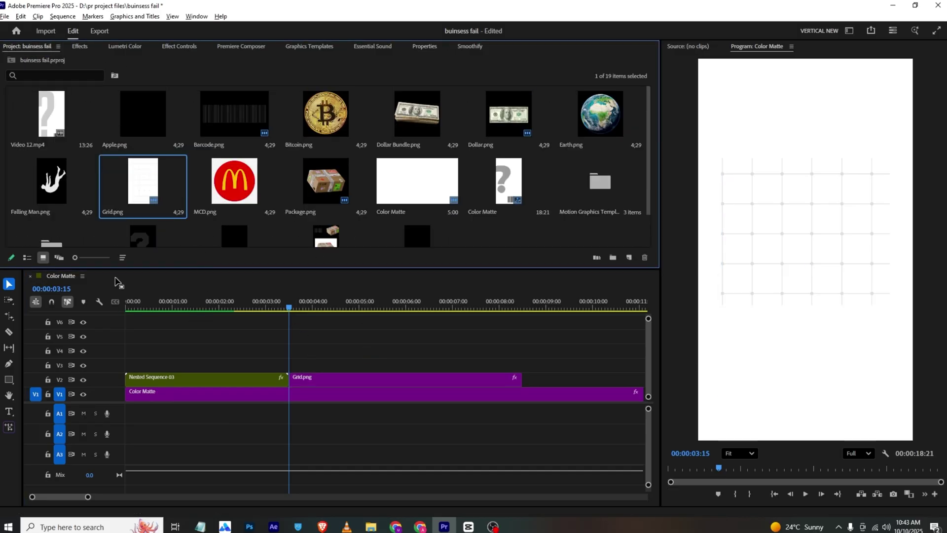
{"action": "left_click_drag", "start_coordinate": [215, 123], "coordinate": [298, 369]}
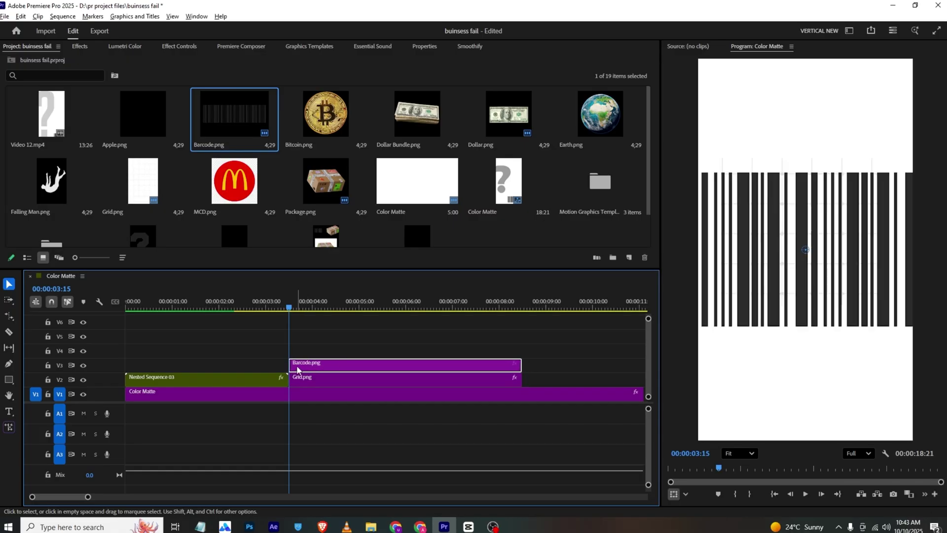
Scale the barcode to 20% and move it above the grid to position 297, 216.
{"action": "left_click", "coordinate": [418, 47]}
{"action": "left_click_drag", "start_coordinate": [275, 179], "coordinate": [271, 178]}
{"action": "scroll", "coordinate": [279, 163], "scroll_direction": "down", "scroll_amount": 1}
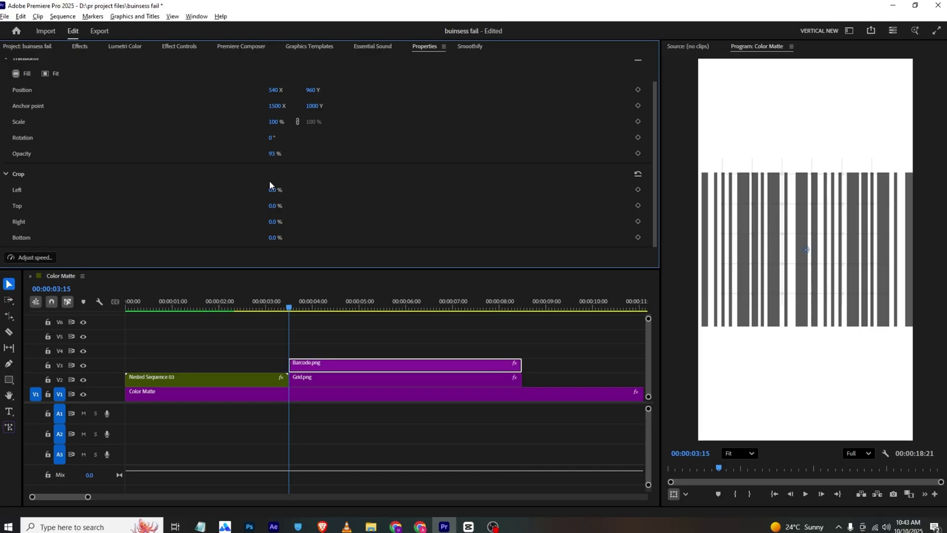
{"action": "left_click_drag", "start_coordinate": [275, 123], "coordinate": [230, 117]}
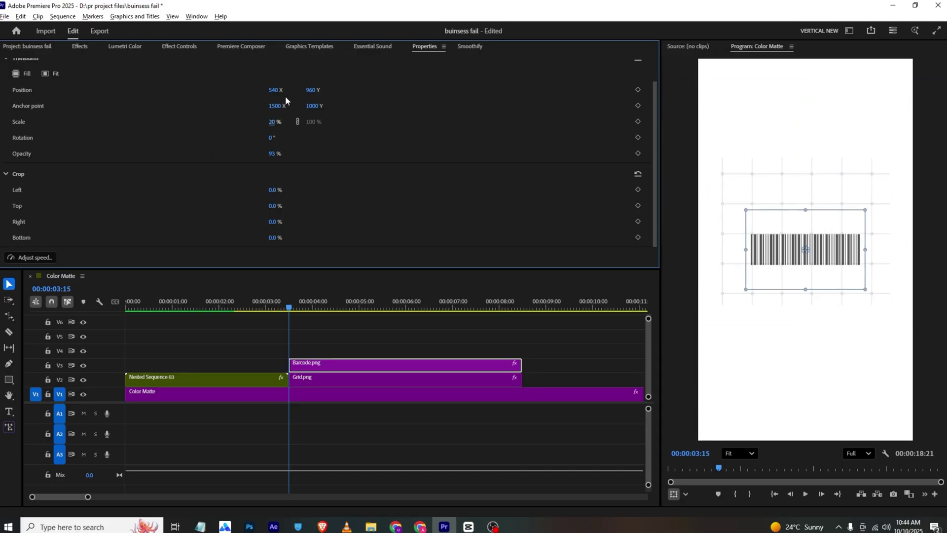
{"action": "left_click_drag", "start_coordinate": [313, 100], "coordinate": [511, 528]}
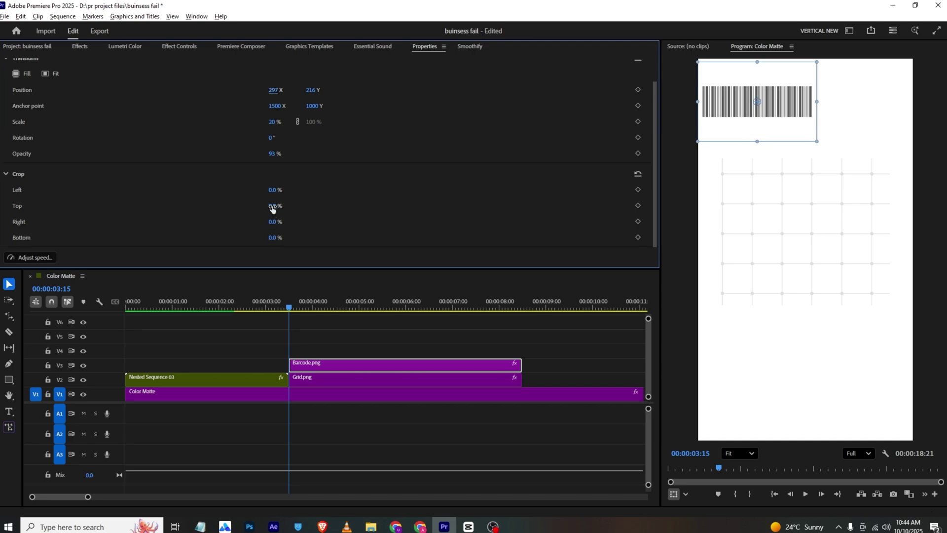
Crop 47% off the barcode's left side, move it to position 167, 184 to match the reference, and set its opacity to 100%.
{"action": "left_click_drag", "start_coordinate": [278, 191], "coordinate": [303, 191]}
{"action": "left_click_drag", "start_coordinate": [260, 91], "coordinate": [198, 92]}
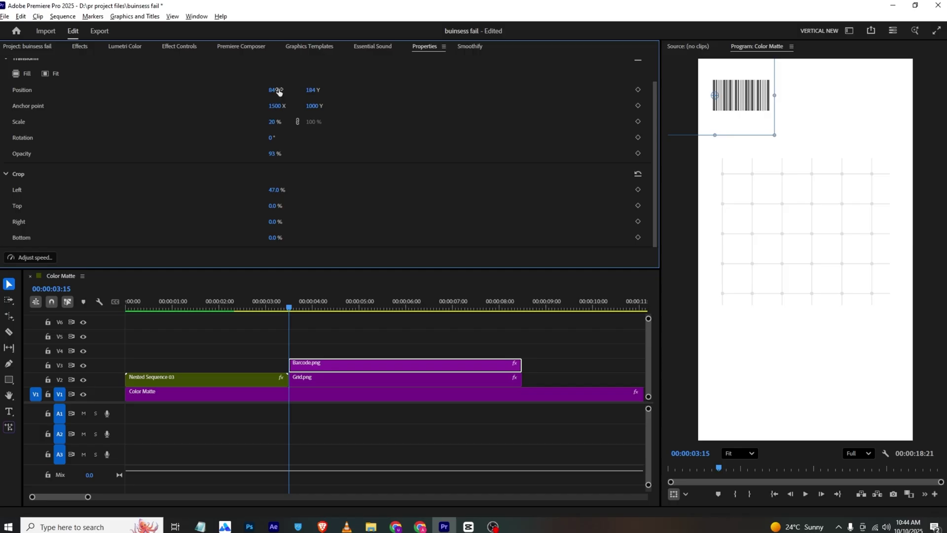
{"action": "left_click_drag", "start_coordinate": [269, 90], "coordinate": [288, 94]}
{"action": "key", "text": "alt+Tab"}
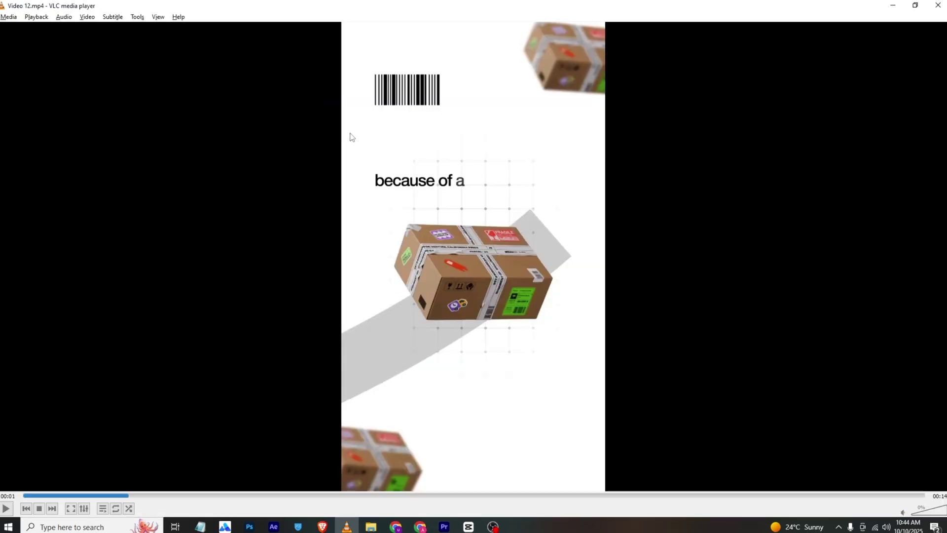
{"action": "key", "text": "alt+Tab"}
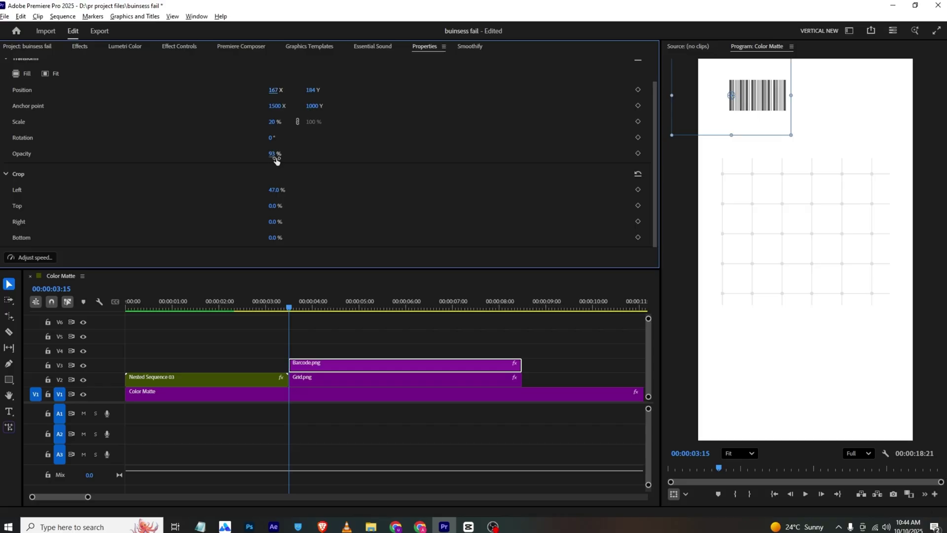
{"action": "left_click_drag", "start_coordinate": [273, 153], "coordinate": [365, 156]}
{"action": "left_click", "coordinate": [309, 356]}
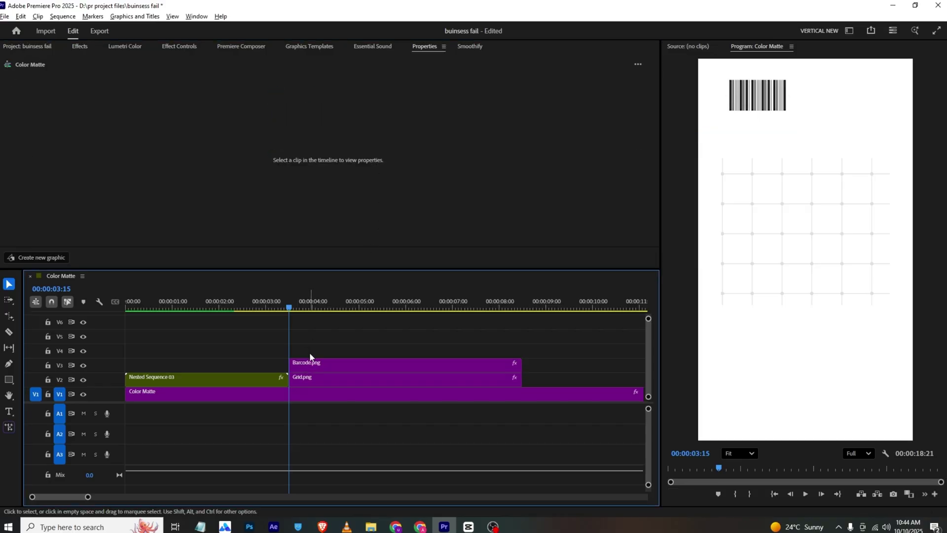
Check the reference frame, then place the black color matte on V4 above the barcode clip at 00:00:03:15.
{"action": "left_click", "coordinate": [327, 363]}
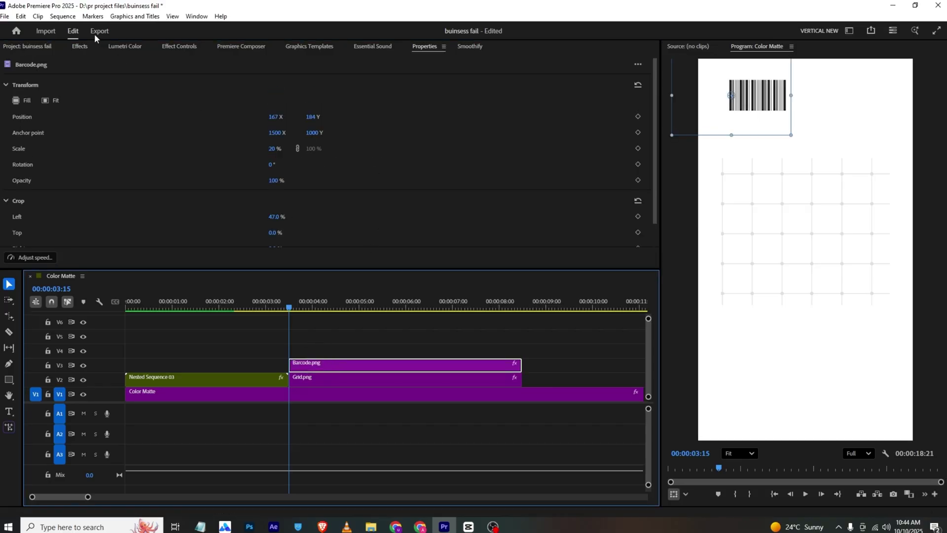
{"action": "left_click", "coordinate": [51, 48]}
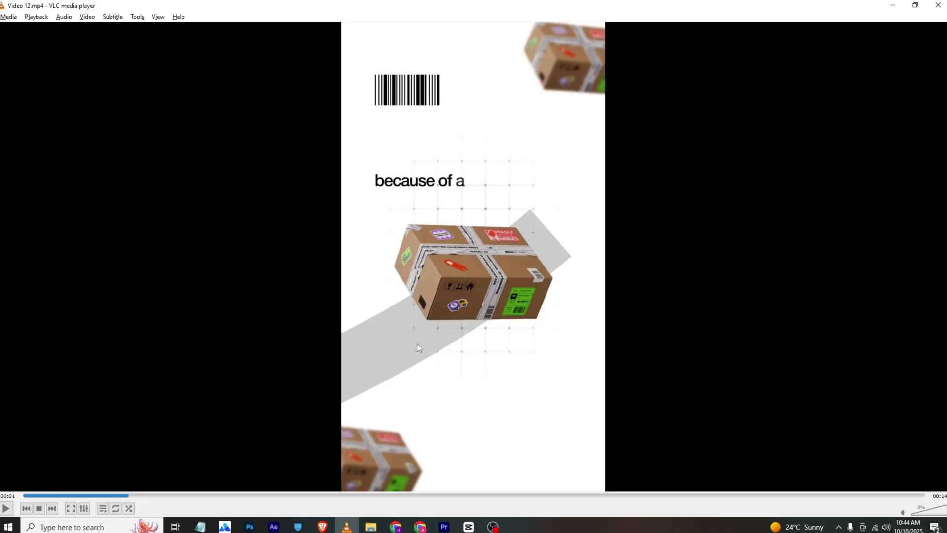
{"action": "key", "text": "alt+Tab"}
{"action": "key", "text": "ctrl+shift+a"}
{"action": "scroll", "coordinate": [330, 204], "scroll_direction": "down", "scroll_amount": 1}
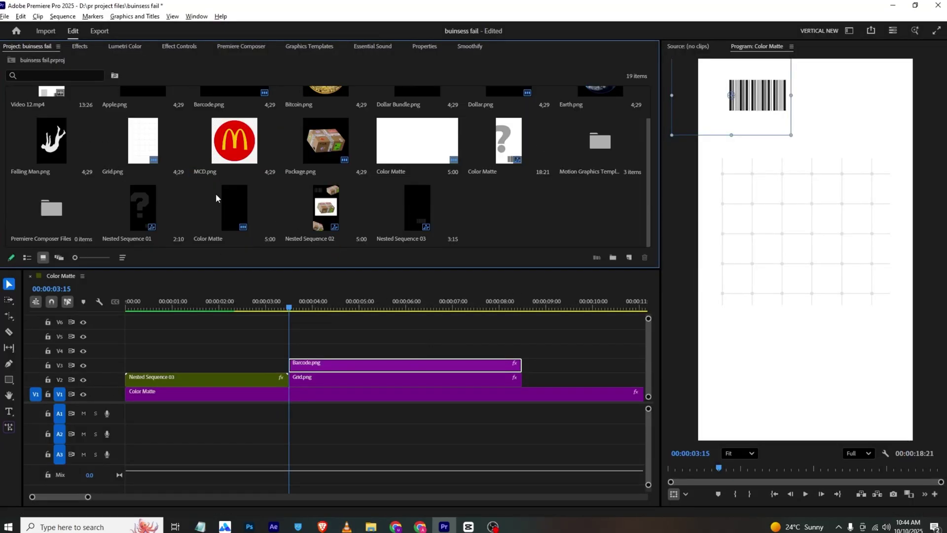
{"action": "left_click_drag", "start_coordinate": [242, 216], "coordinate": [294, 350]}
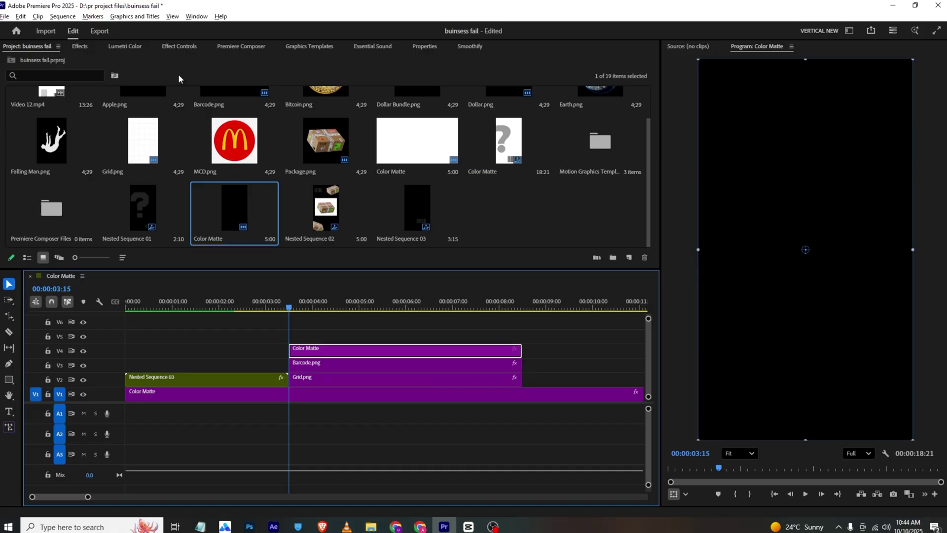
Turn the black matte into a diagonal band with non-uniform scaling, scale width 20 and rotation 69°.
{"action": "left_click", "coordinate": [168, 46]}
{"action": "left_click", "coordinate": [192, 130]}
{"action": "left_click_drag", "start_coordinate": [195, 119], "coordinate": [227, 140]}
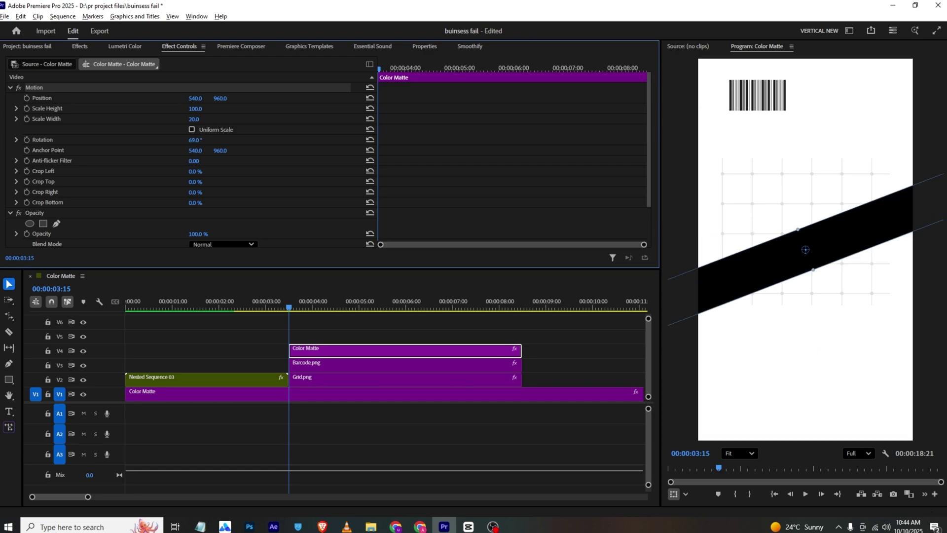
Move the band's anchor point to its left end and keyframe its scale height from 0 at 00:00:03:15 to 100 at about 00:00:04:28.
{"action": "left_click", "coordinate": [27, 108]}
{"action": "left_click_drag", "start_coordinate": [428, 115], "coordinate": [456, 111]}
{"action": "key", "text": "ctrl+z"}
{"action": "left_click", "coordinate": [77, 148]}
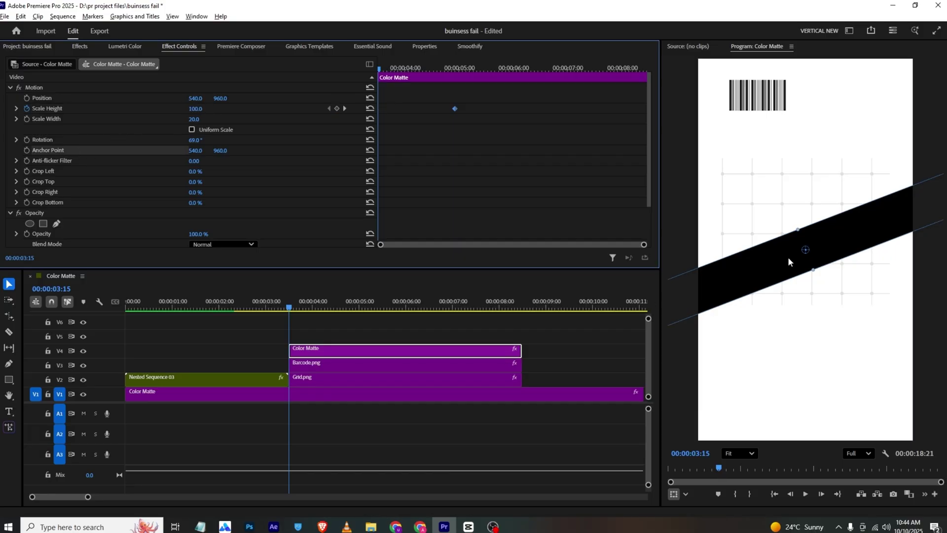
{"action": "left_click_drag", "start_coordinate": [803, 251], "coordinate": [684, 294]}
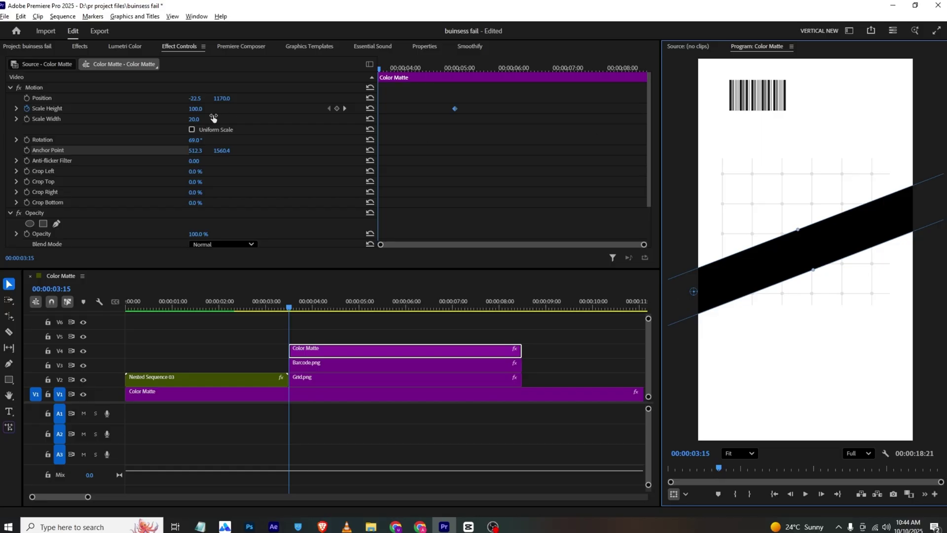
{"action": "left_click_drag", "start_coordinate": [201, 108], "coordinate": [148, 108]}
{"action": "key", "text": "space"}
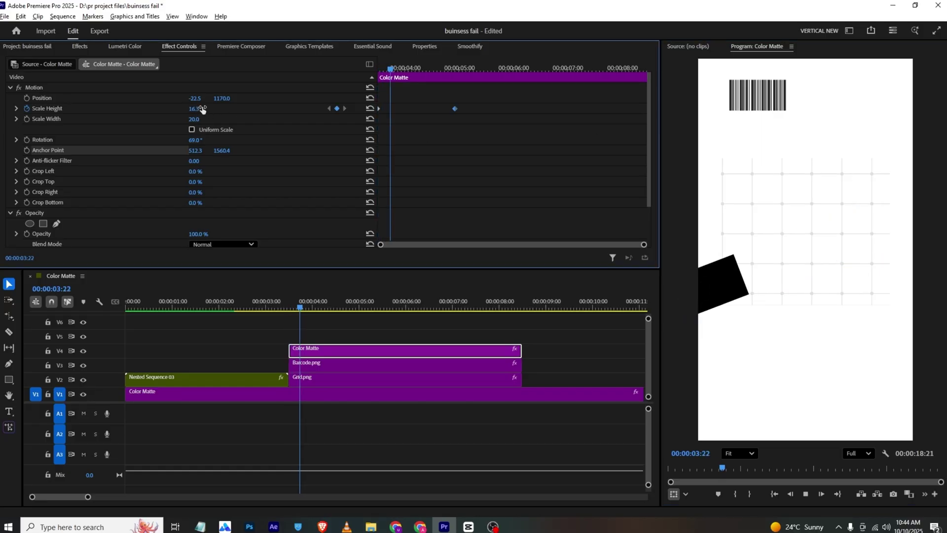
{"action": "key", "text": "space"}
Lower the diagonal band's opacity to make it gray and semi-transparent over the grid.
{"action": "scroll", "coordinate": [261, 174], "scroll_direction": "down", "scroll_amount": 2}
{"action": "left_click_drag", "start_coordinate": [197, 188], "coordinate": [179, 188]}
{"action": "left_click", "coordinate": [217, 230]}
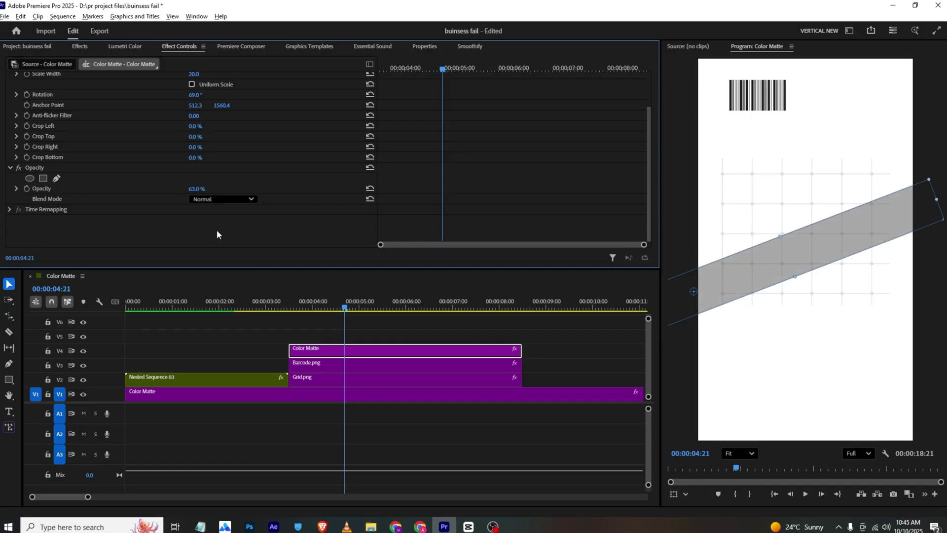
Place Package.png on V5 at 00:00:03:15 with scale 86, then duplicate the clip onto V6.
{"action": "left_click", "coordinate": [37, 46]}
{"action": "left_click_drag", "start_coordinate": [325, 140], "coordinate": [304, 342]}
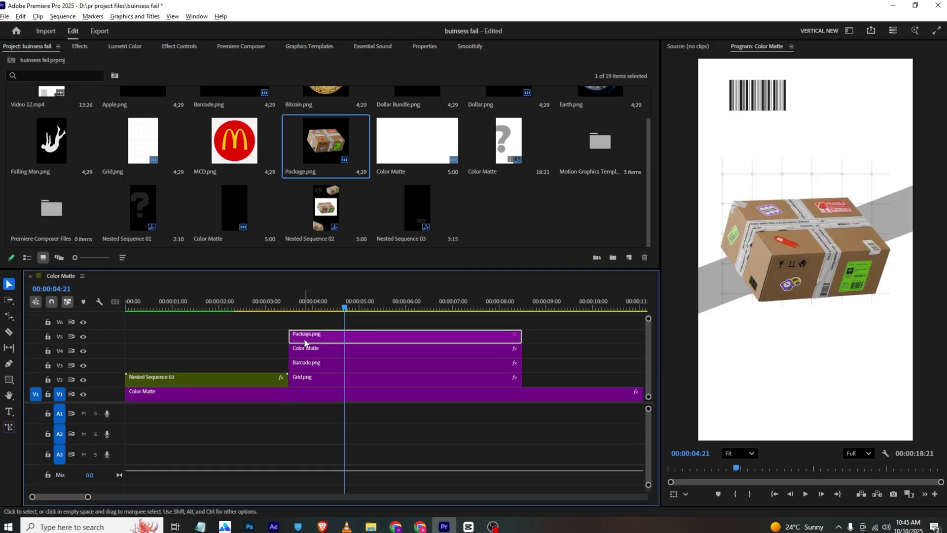
{"action": "left_click", "coordinate": [179, 47]}
{"action": "left_click_drag", "start_coordinate": [196, 109], "coordinate": [189, 108]}
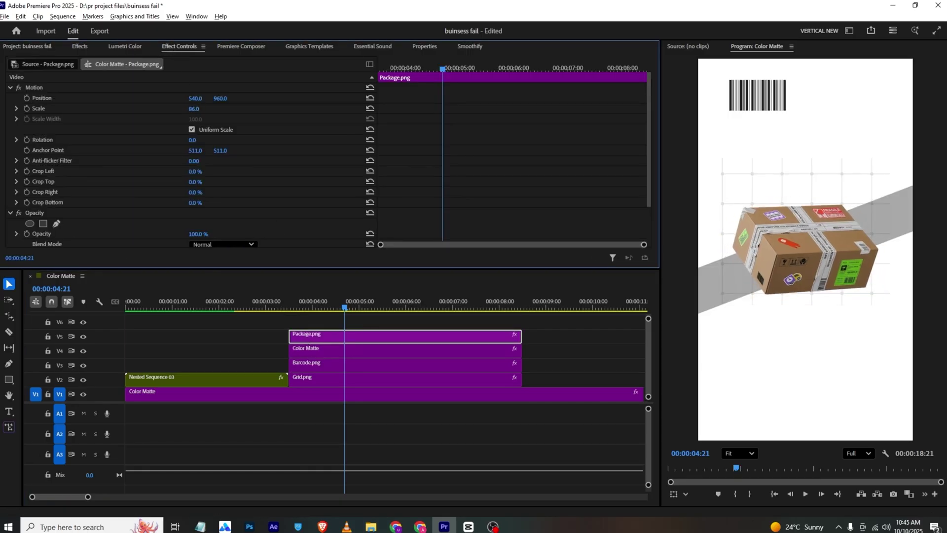
{"action": "left_click_drag", "start_coordinate": [335, 338], "coordinate": [329, 325], "text": "alt"}
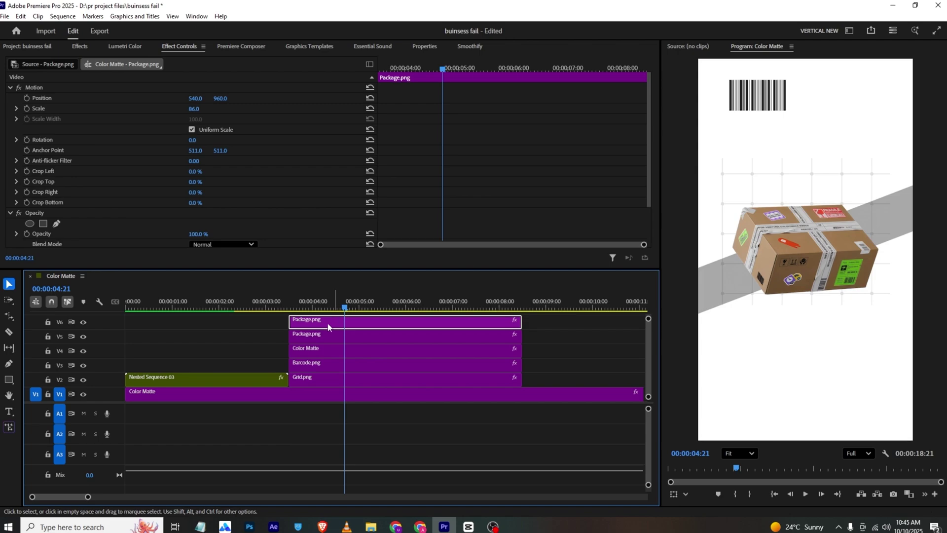
Shrink the V6 package copy to scale 69, rotate it -19° and place it in the upper-right corner at position 935, 161.
{"action": "mouse_move", "coordinate": [220, 98]}
{"action": "left_mouse_down"}
{"action": "mouse_move", "coordinate": [188, 108]}
{"action": "mouse_move", "coordinate": [210, 98]}
{"action": "left_mouse_up"}
{"action": "left_click_drag", "start_coordinate": [193, 140], "coordinate": [184, 140]}
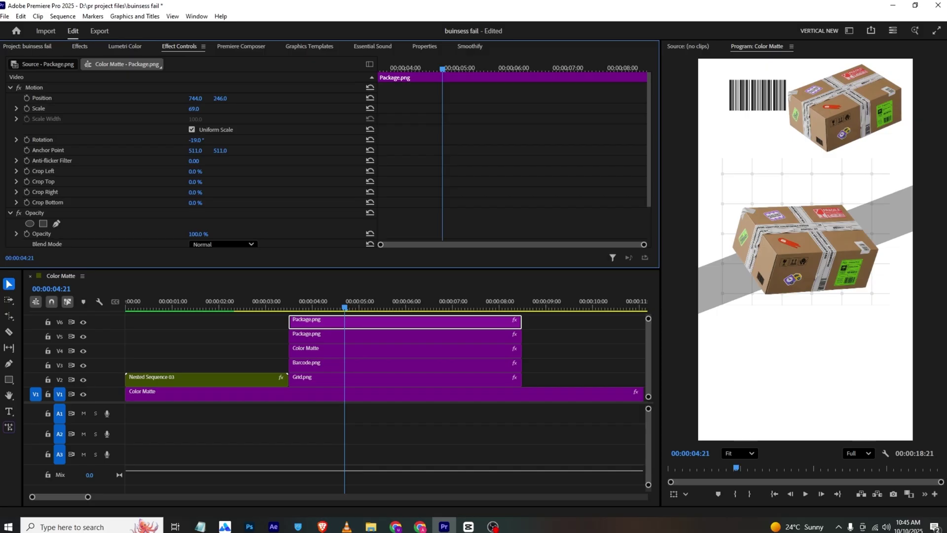
{"action": "left_click_drag", "start_coordinate": [196, 99], "coordinate": [215, 98]}
Apply Gaussian Blur to the V6 package and raise its blurriness to about 45.
{"action": "left_click", "coordinate": [81, 46]}
{"action": "left_click", "coordinate": [48, 61]}
{"action": "type", "text": "blur"}
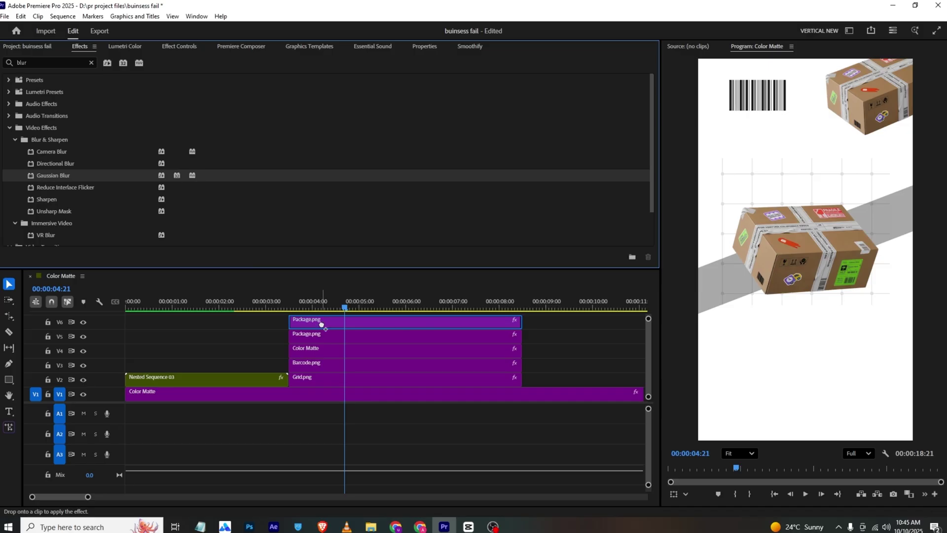
{"action": "left_click", "coordinate": [180, 47]}
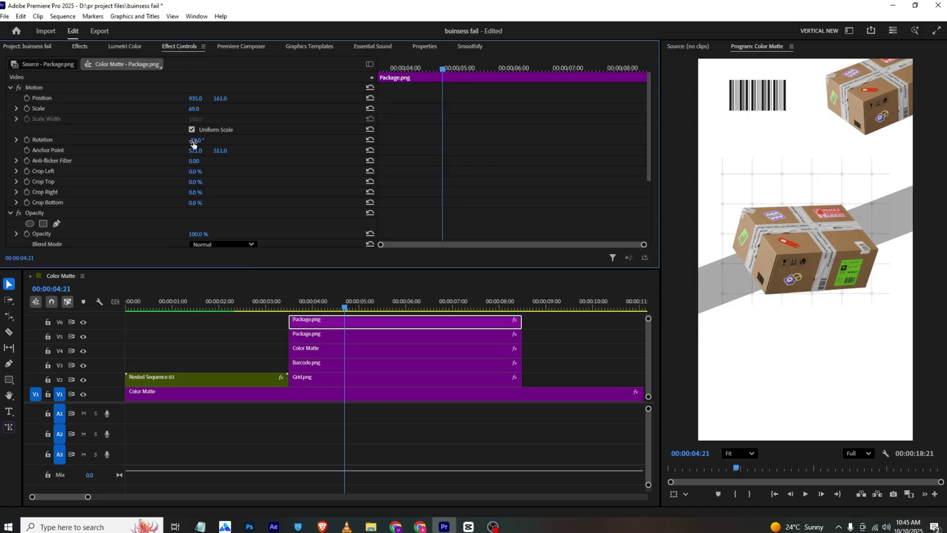
{"action": "scroll", "coordinate": [165, 176], "scroll_direction": "down", "scroll_amount": 3}
{"action": "left_click_drag", "start_coordinate": [194, 189], "coordinate": [205, 188]}
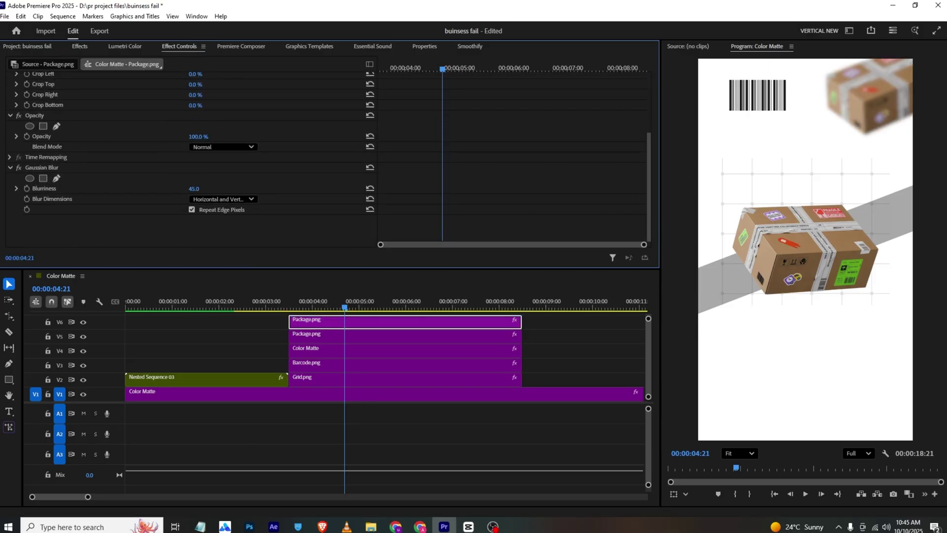
Duplicate the blurred package onto V7, place it in the frame's lower-left corner at position 115, 1798.5 and rotate it 13°.
{"action": "left_click", "coordinate": [503, 325]}
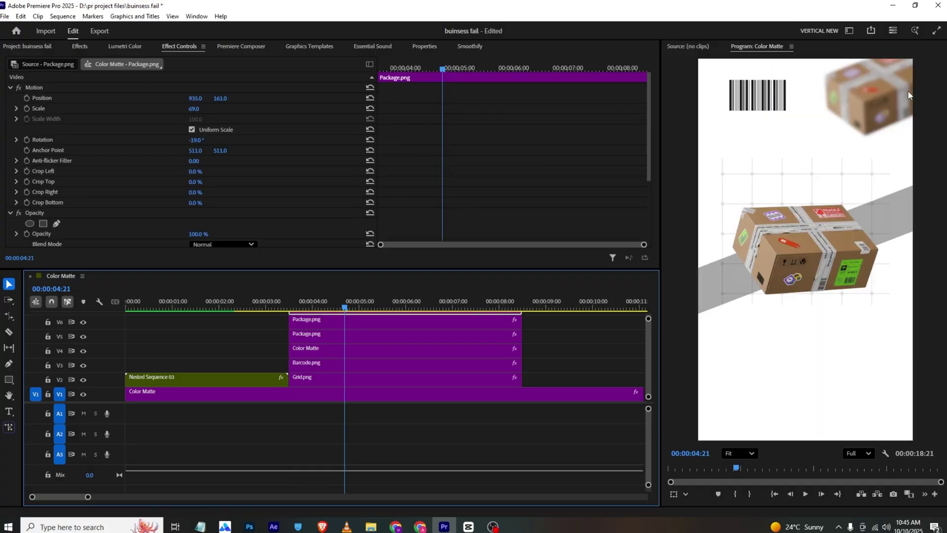
{"action": "left_click", "coordinate": [883, 91]}
{"action": "left_click_drag", "start_coordinate": [876, 122], "coordinate": [710, 443]}
{"action": "mouse_move", "coordinate": [189, 140]}
{"action": "left_mouse_down"}
{"action": "mouse_move", "coordinate": [216, 140]}
{"action": "mouse_move", "coordinate": [205, 140]}
{"action": "left_mouse_up"}
{"action": "left_click_drag", "start_coordinate": [648, 318], "coordinate": [648, 314]}
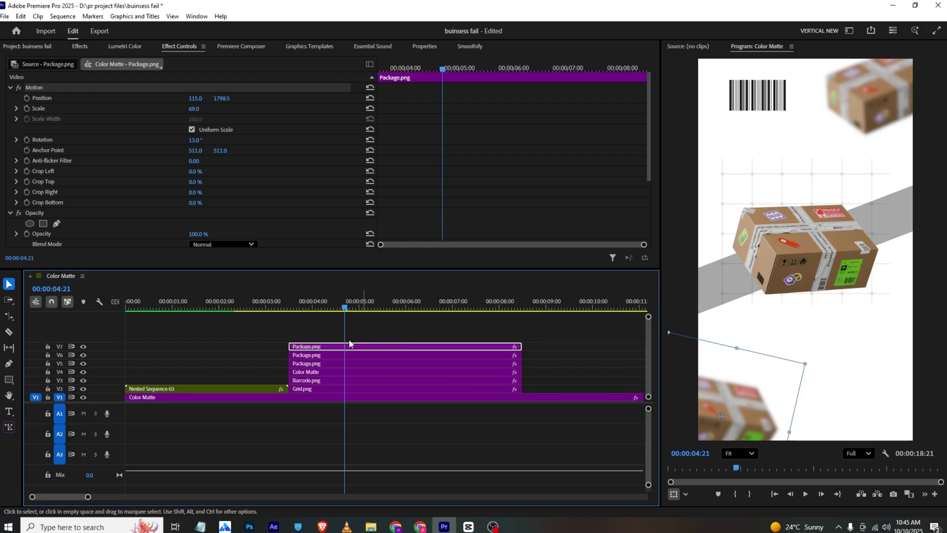
Check the reference video in VLC and keyframe the central V5 package's rotation from 14° at 00:00:03:15 to 0° at about 00:00:04:10.
{"action": "left_click", "coordinate": [310, 327]}
{"action": "mouse_move", "coordinate": [298, 302]}
{"action": "left_mouse_down"}
{"action": "mouse_move", "coordinate": [290, 300]}
{"action": "mouse_move", "coordinate": [326, 303]}
{"action": "mouse_move", "coordinate": [316, 305]}
{"action": "left_mouse_up"}
{"action": "key", "text": "alt+Tab"}
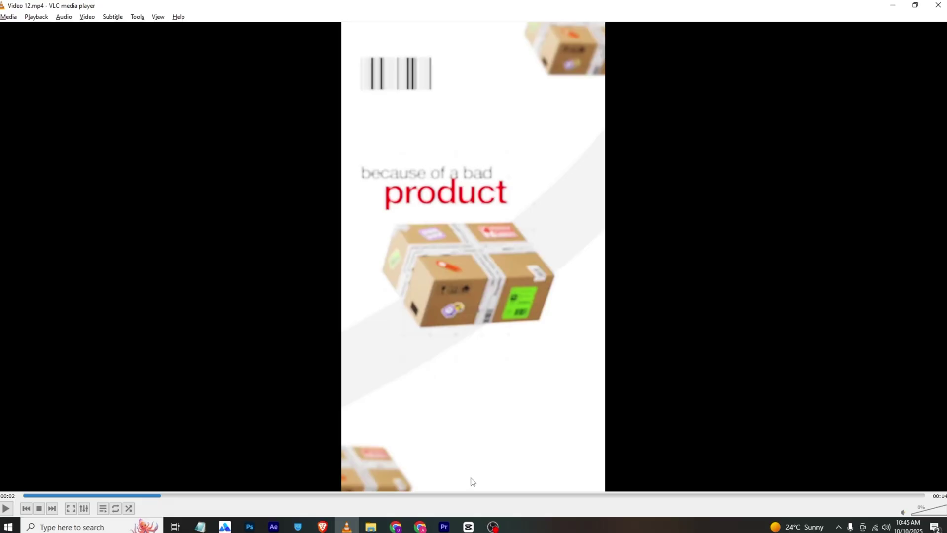
{"action": "left_click", "coordinate": [444, 527]}
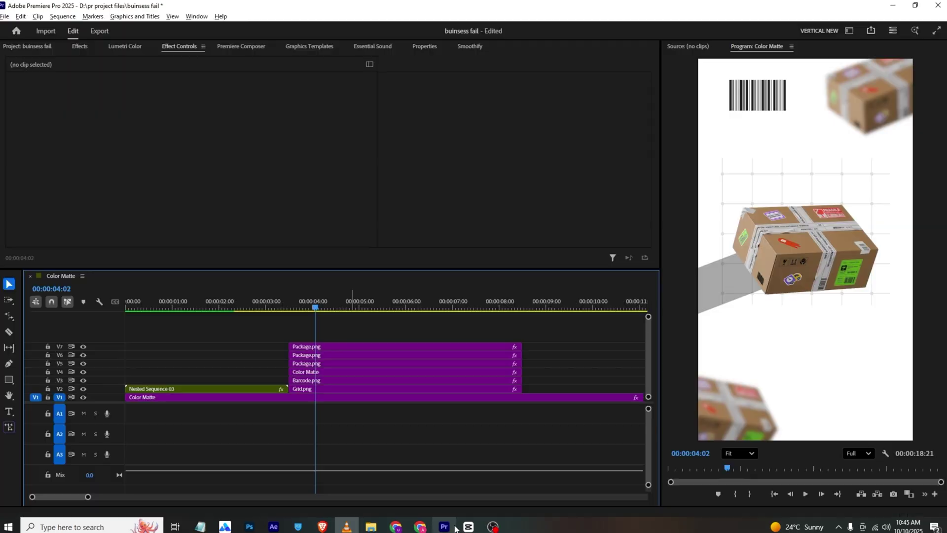
{"action": "left_click", "coordinate": [316, 363]}
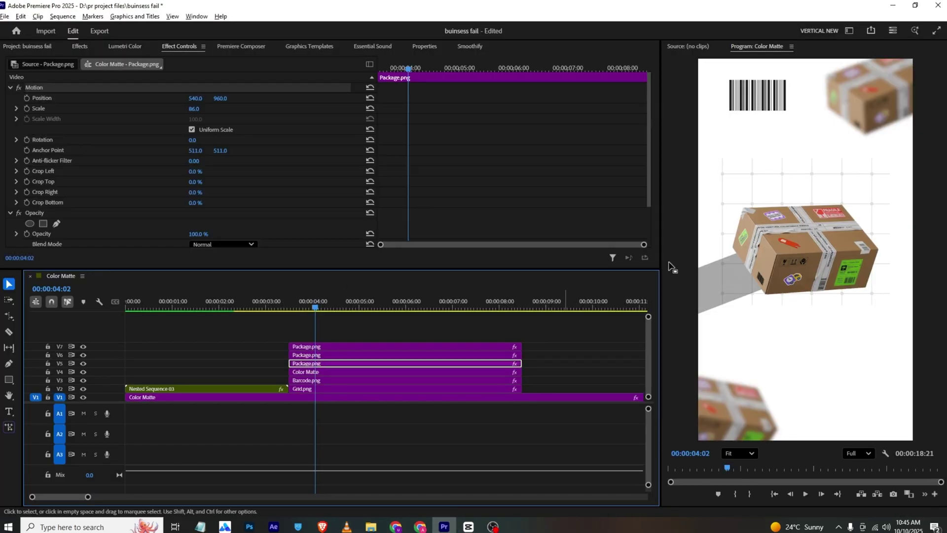
{"action": "left_click", "coordinate": [27, 140]}
{"action": "left_click_drag", "start_coordinate": [408, 141], "coordinate": [425, 141]}
{"action": "key", "text": "Up"}
{"action": "key", "text": "Left"}
{"action": "mouse_move", "coordinate": [197, 140]}
{"action": "left_mouse_down"}
{"action": "mouse_move", "coordinate": [217, 141]}
{"action": "mouse_move", "coordinate": [206, 143]}
{"action": "left_mouse_up"}
Apply easing to the central package's rotation keyframes and delay the final one to about 00:00:04:26.
{"action": "key", "text": "space"}
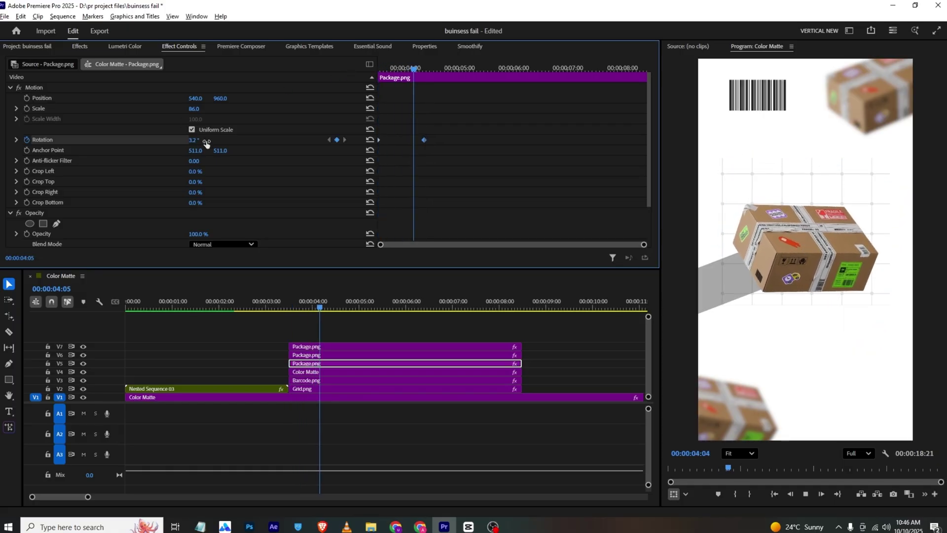
{"action": "key", "text": "space"}
{"action": "right_click", "coordinate": [425, 139]}
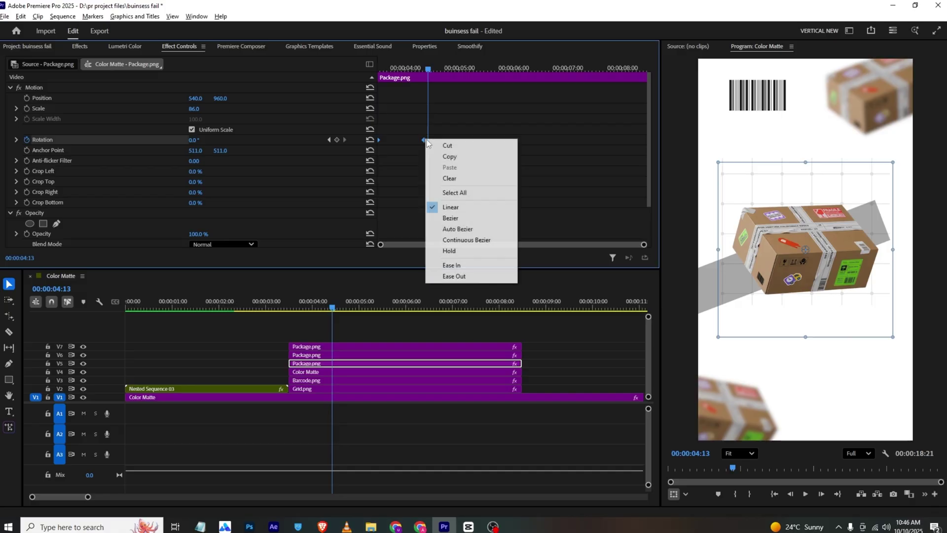
{"action": "left_click", "coordinate": [458, 261]}
{"action": "left_click", "coordinate": [403, 65]}
{"action": "key", "text": "space"}
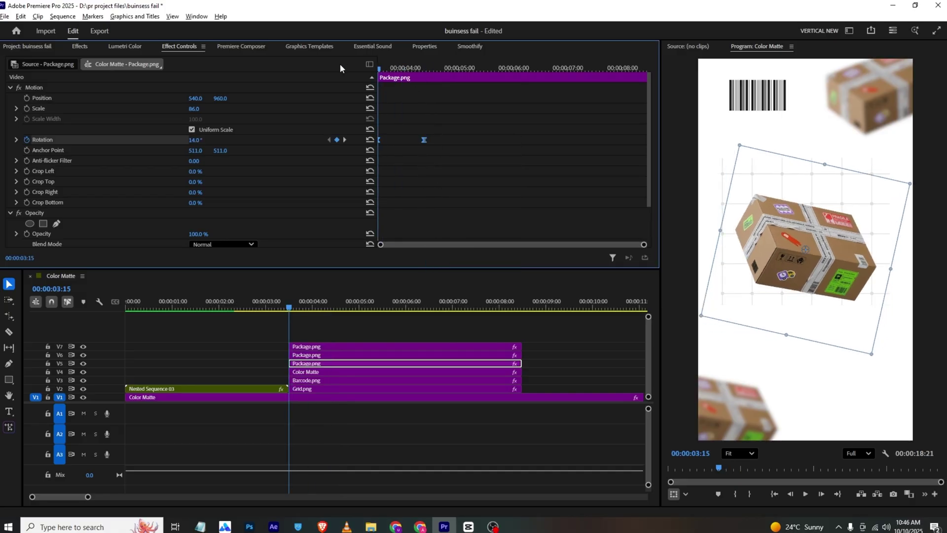
{"action": "key", "text": "space"}
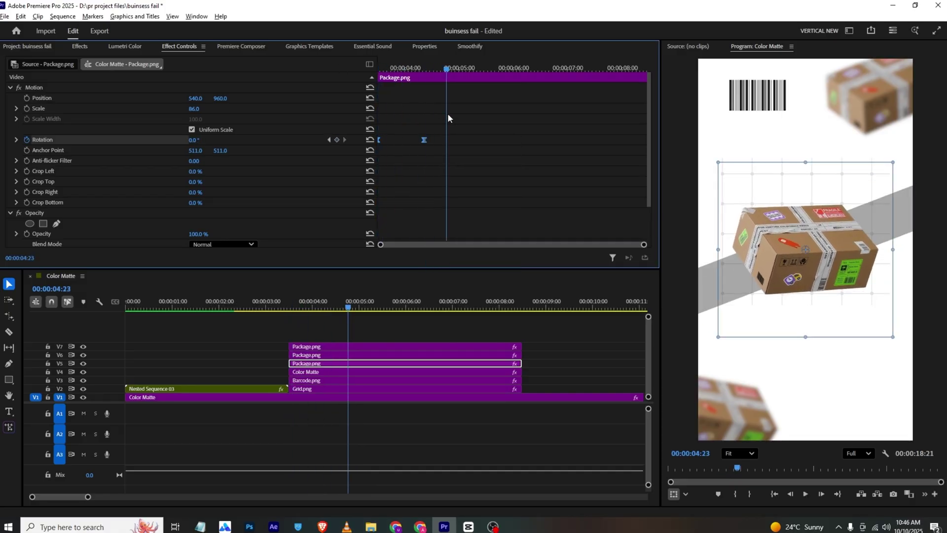
{"action": "left_click_drag", "start_coordinate": [455, 141], "coordinate": [453, 141]}
Play back the package rotation and compare it with the package scene and following transition in the reference video in VLC.
{"action": "left_click_drag", "start_coordinate": [434, 68], "coordinate": [338, 68]}
{"action": "key", "text": "space"}
{"action": "key", "text": "space"}
{"action": "key", "text": "space"}
{"action": "key", "text": "space"}
{"action": "key", "text": "alt+Tab"}
{"action": "key", "text": "space"}
{"action": "key", "text": "space"}
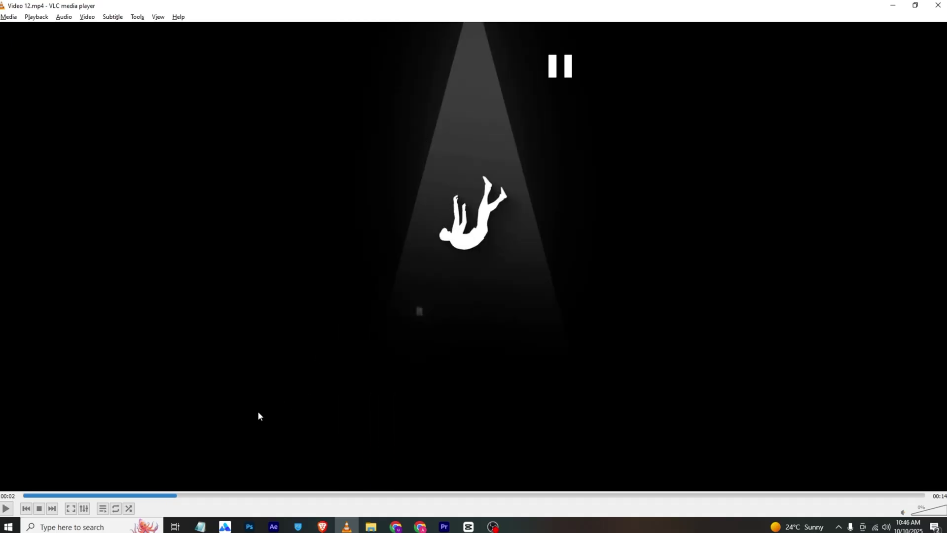
{"action": "left_click", "coordinate": [139, 495]}
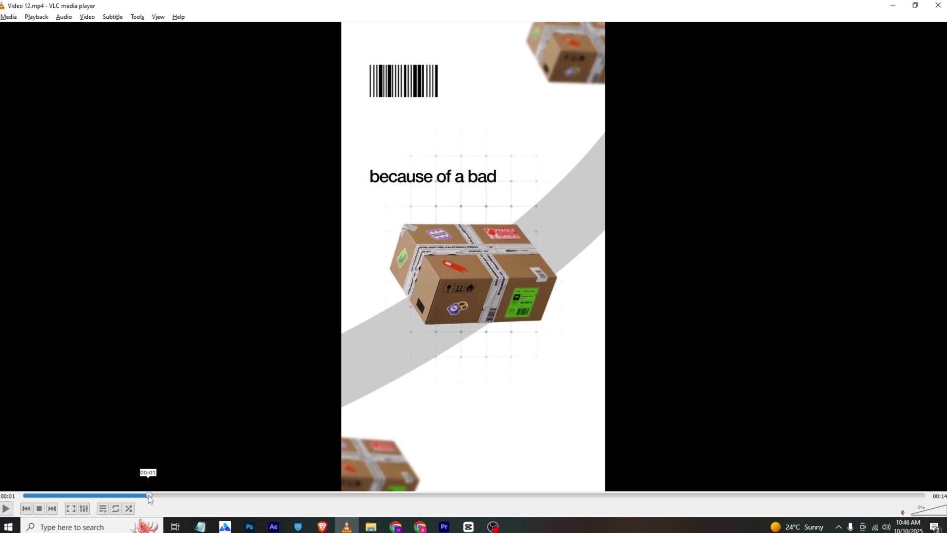
{"action": "left_click_drag", "start_coordinate": [138, 495], "coordinate": [167, 496]}
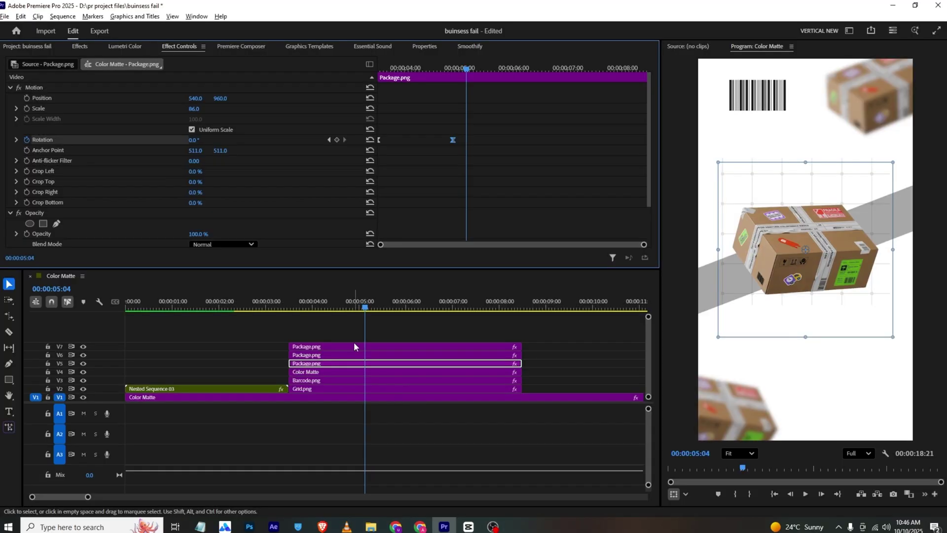
Split Nested Sequence 03 on V2 at 00:00:03:03.
{"action": "left_click_drag", "start_coordinate": [365, 308], "coordinate": [271, 321]}
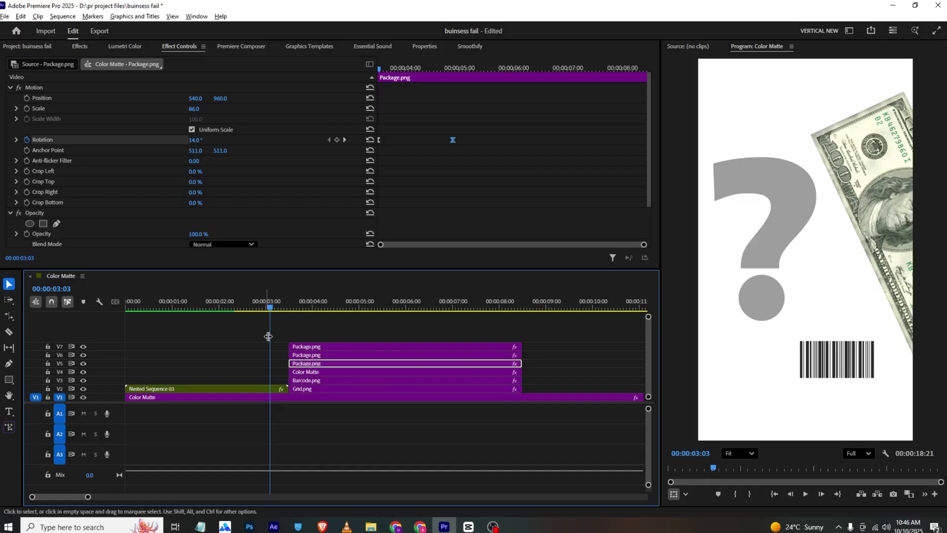
{"action": "left_click", "coordinate": [271, 397]}
{"action": "left_click", "coordinate": [272, 386]}
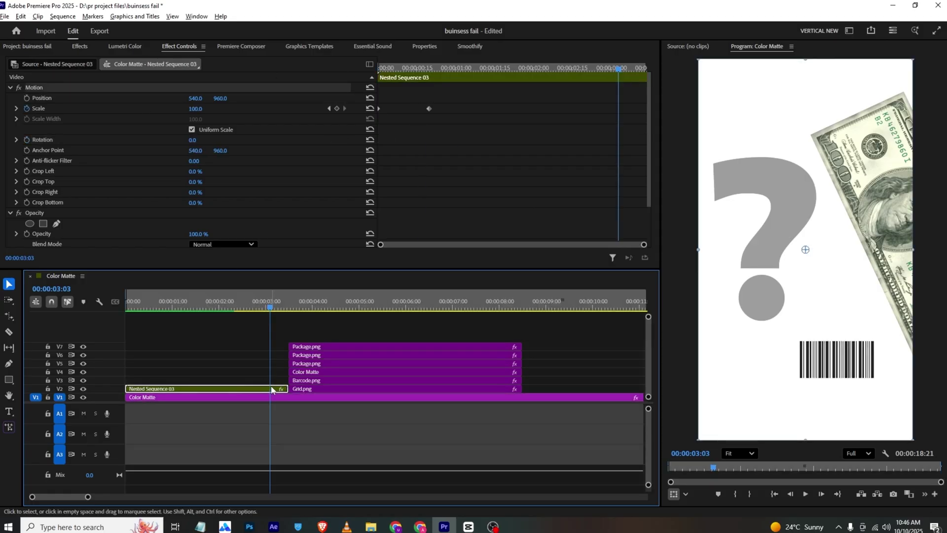
{"action": "key", "text": "c"}
{"action": "left_click", "coordinate": [271, 387]}
{"action": "key", "text": "v"}
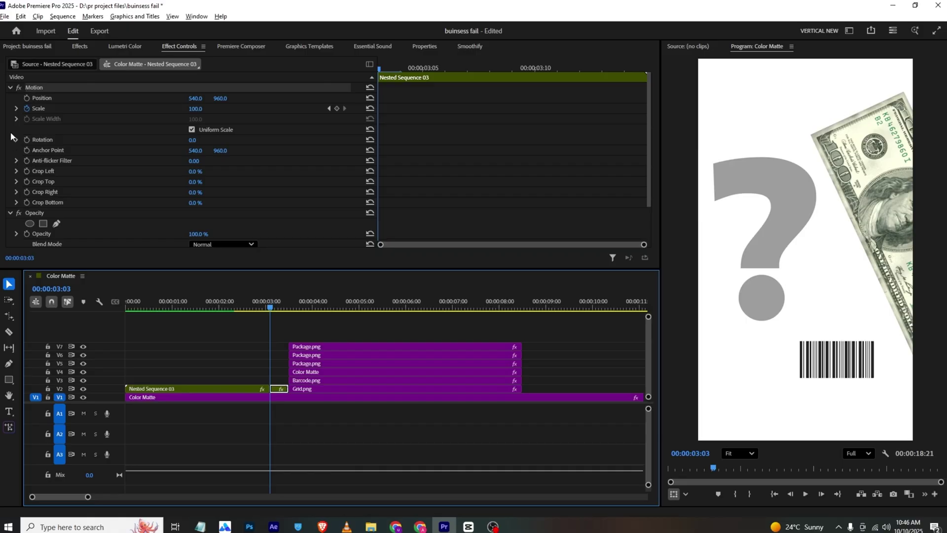
Keyframe the scale of the short end piece of Nested Sequence 03 from 100 at 00:00:03:03 to 157 at 00:00:03:07.
{"action": "left_click", "coordinate": [336, 108]}
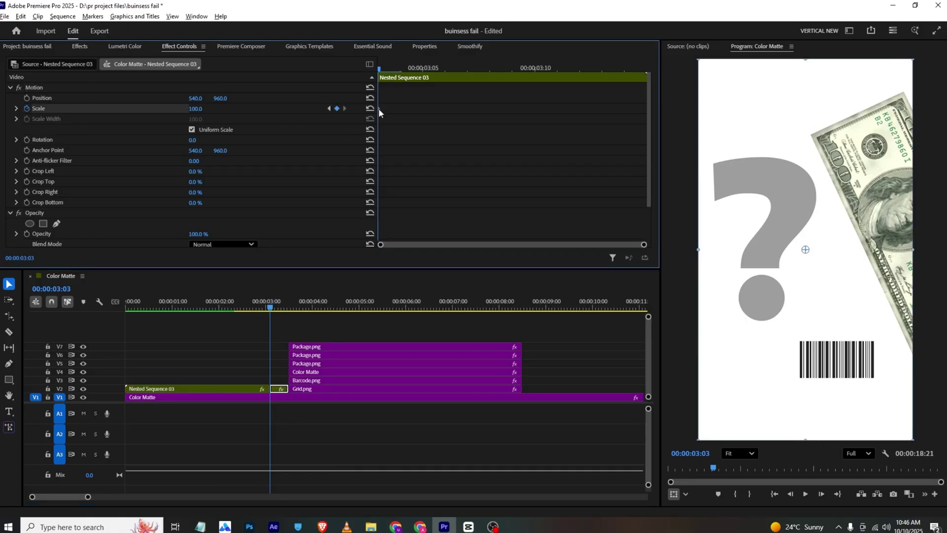
{"action": "left_click_drag", "start_coordinate": [383, 79], "coordinate": [474, 80]}
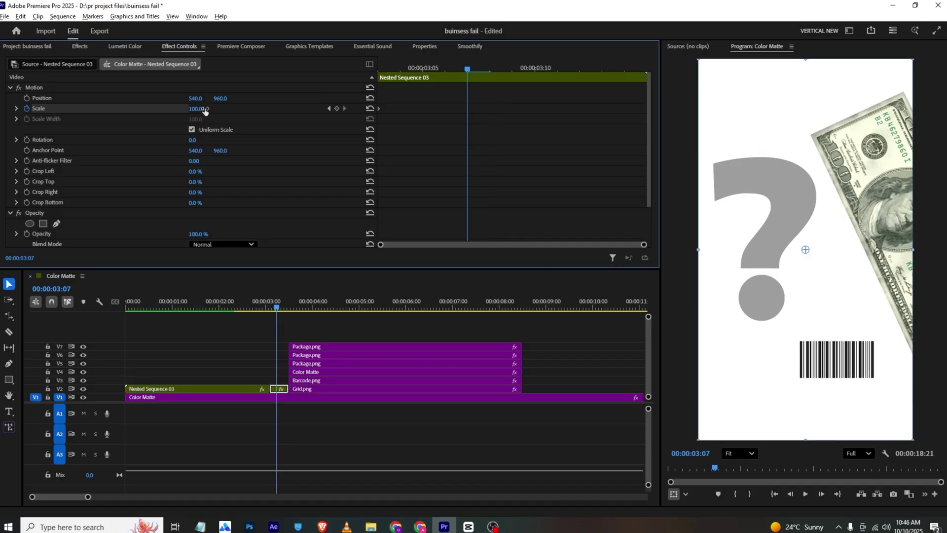
{"action": "left_click_drag", "start_coordinate": [195, 109], "coordinate": [206, 118]}
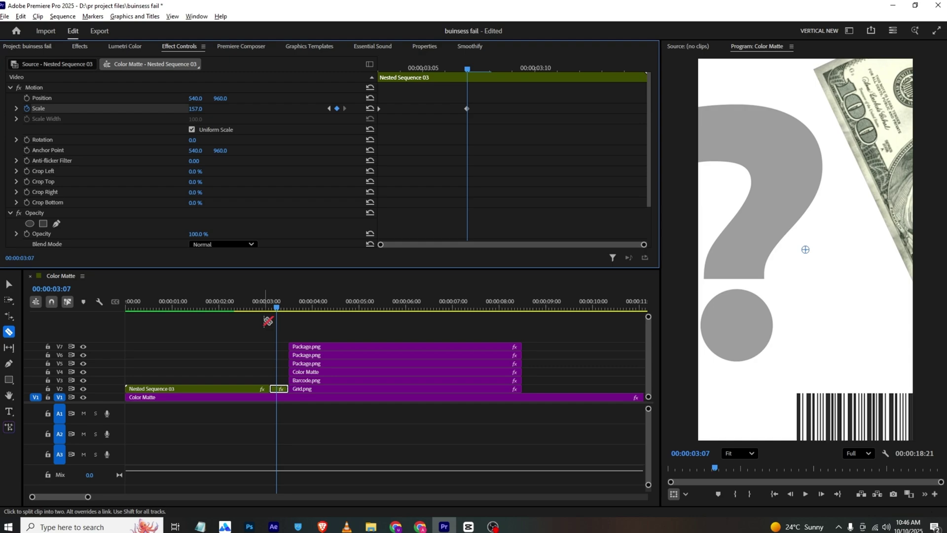
Nest the grid, barcode, band and three package clips on V2 to V7 into one sequence.
{"action": "left_click_drag", "start_coordinate": [284, 305], "coordinate": [296, 305]}
{"action": "key", "text": "v"}
{"action": "left_click_drag", "start_coordinate": [354, 327], "coordinate": [332, 387]}
{"action": "right_click", "coordinate": [331, 389]}
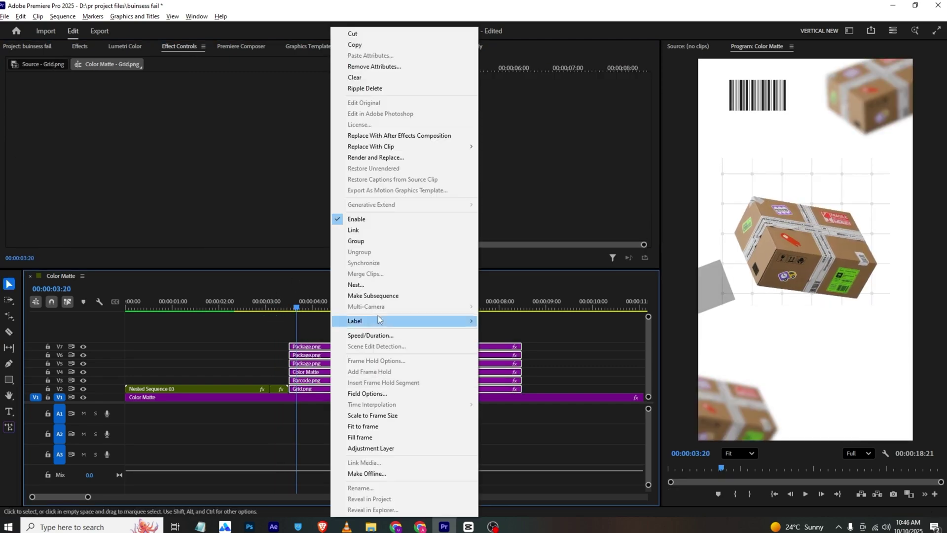
{"action": "left_click", "coordinate": [385, 284]}
{"action": "left_click", "coordinate": [492, 274]}
Keyframe the nested package scene's scale from 95 at 00:00:03:15 to 100 at about 00:00:04:23.
{"action": "left_click", "coordinate": [321, 393]}
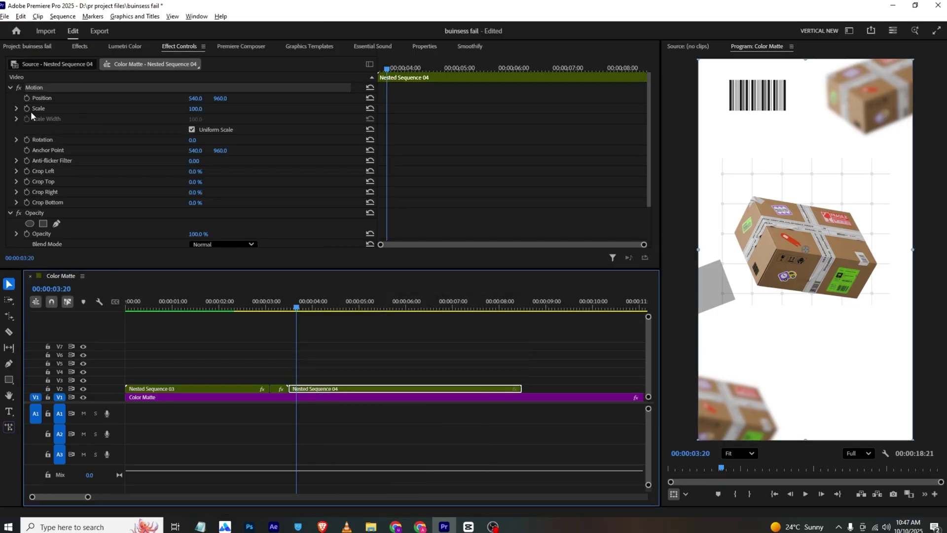
{"action": "left_click", "coordinate": [27, 108]}
{"action": "left_click_drag", "start_coordinate": [384, 108], "coordinate": [447, 107]}
{"action": "left_click_drag", "start_coordinate": [386, 70], "coordinate": [370, 79]}
{"action": "left_click_drag", "start_coordinate": [196, 109], "coordinate": [193, 109]}
Apply easing to the package scene's scale keyframes, preview the zoom and compare it with the reference video in VLC.
{"action": "left_click_drag", "start_coordinate": [378, 115], "coordinate": [457, 101]}
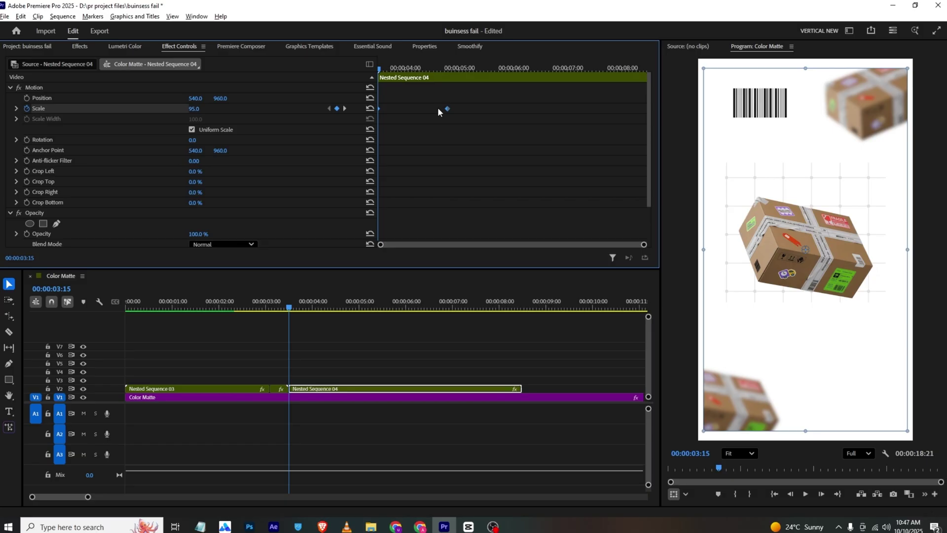
{"action": "right_click", "coordinate": [447, 108]}
{"action": "left_click", "coordinate": [486, 232]}
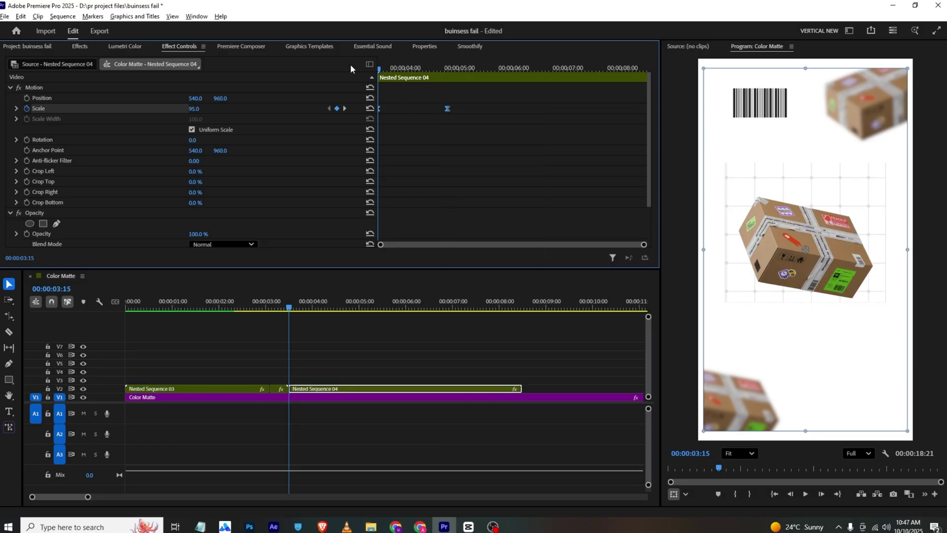
{"action": "key", "text": "space"}
{"action": "key", "text": "alt+Tab"}
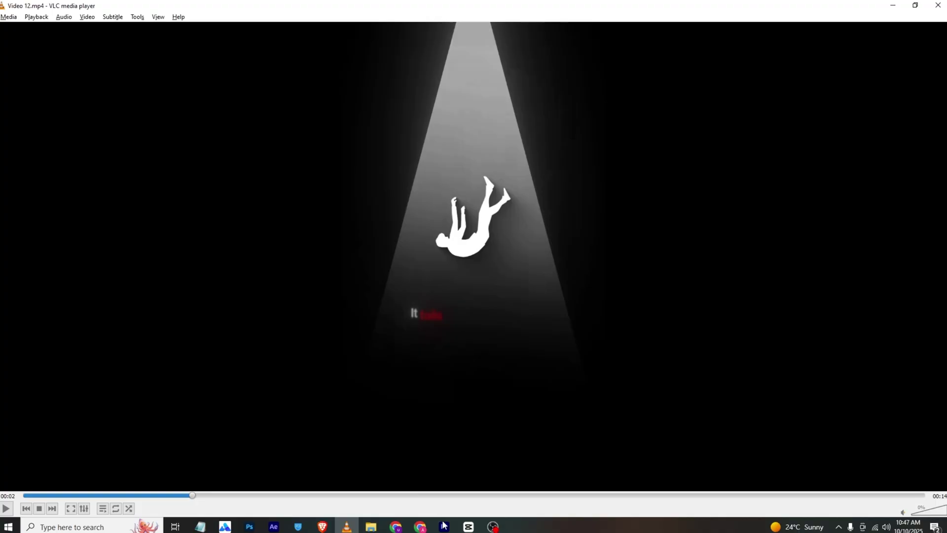
{"action": "left_click", "coordinate": [444, 528]}
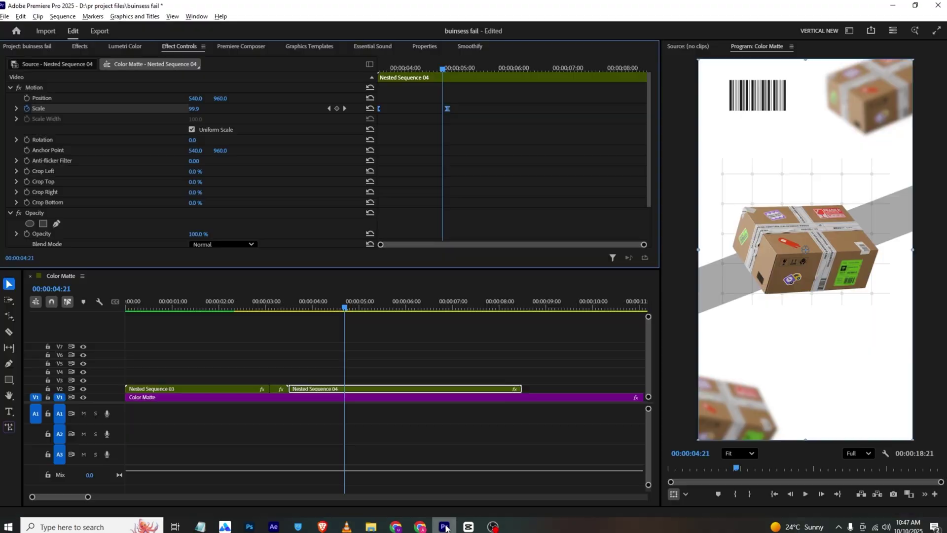
Place the black Color Matte on V3 at 00:00:04:21, above the nested package scene.
{"action": "left_click", "coordinate": [397, 374]}
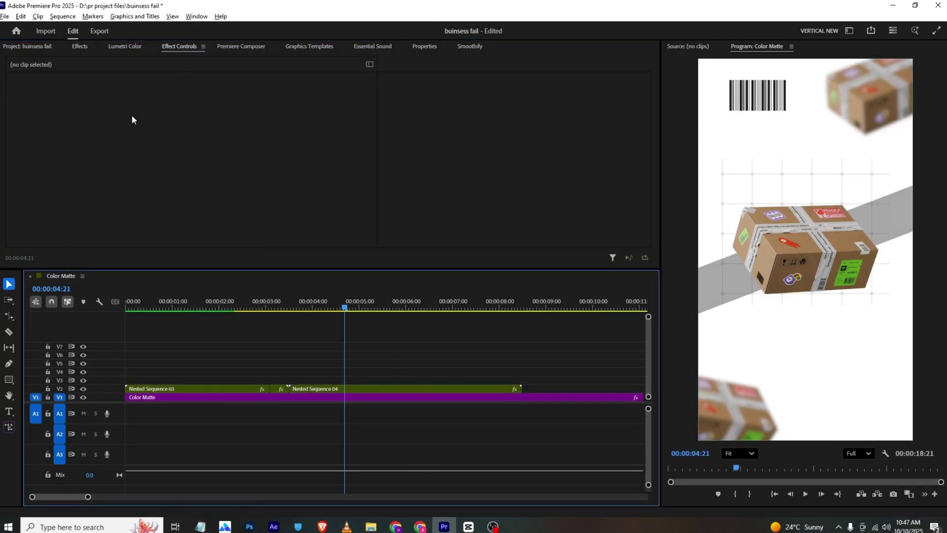
{"action": "left_click", "coordinate": [48, 47]}
{"action": "left_click_drag", "start_coordinate": [232, 212], "coordinate": [360, 382]}
{"action": "left_click", "coordinate": [359, 382]}
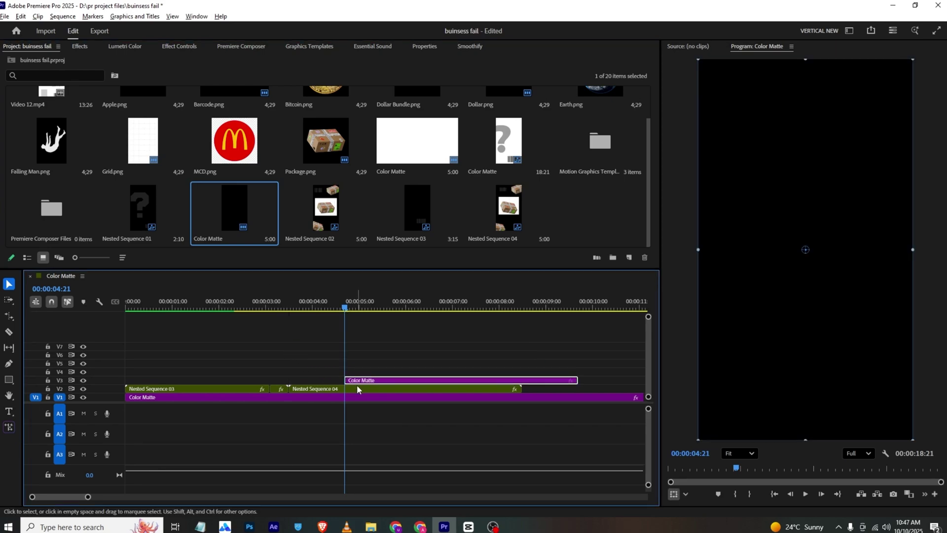
Draw a tall white triangle with the Pen tool at 00:00:04:27, its apex at the frame's top edge, as a light beam.
{"action": "left_click_drag", "start_coordinate": [342, 309], "coordinate": [355, 313]}
{"action": "left_click", "coordinate": [346, 336]}
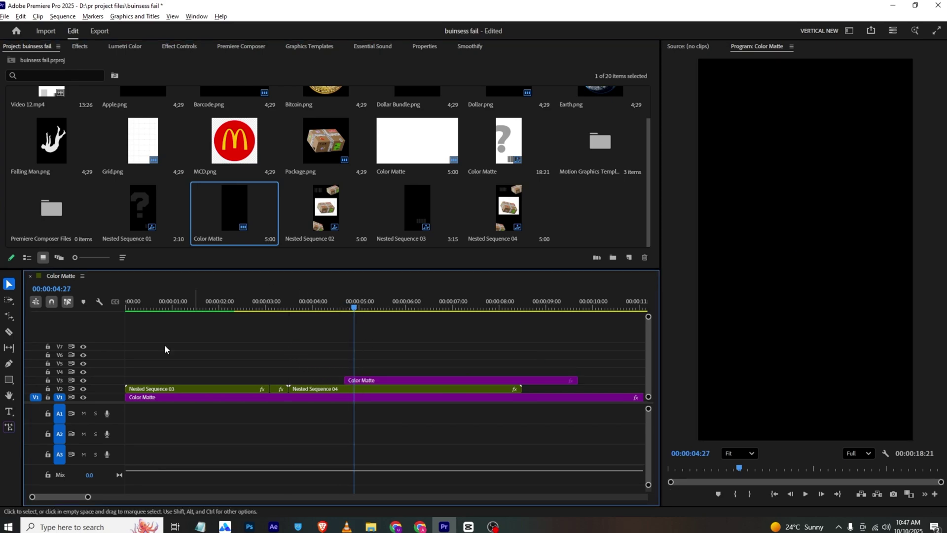
{"action": "left_click", "coordinate": [9, 364]}
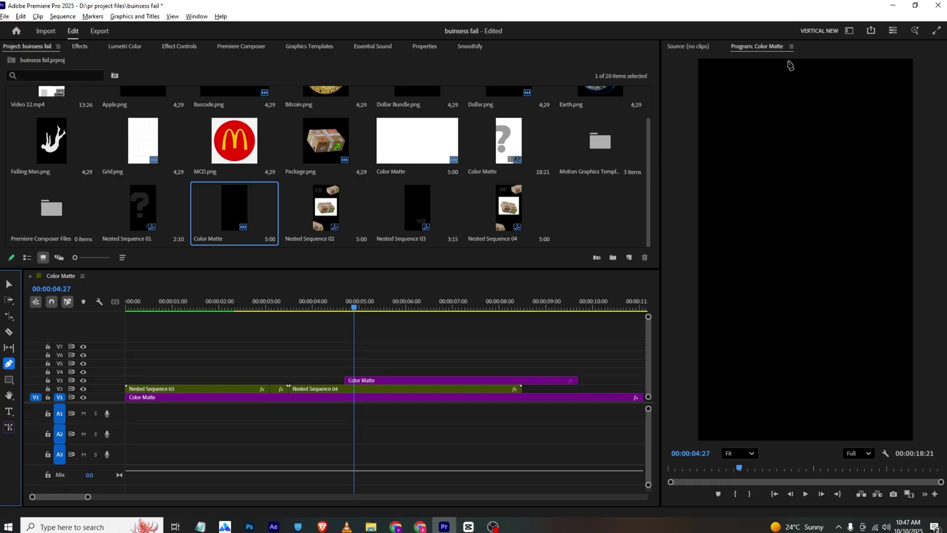
{"action": "left_click", "coordinate": [785, 60]}
{"action": "left_click", "coordinate": [745, 319]}
{"action": "left_click", "coordinate": [888, 320]}
{"action": "left_click_drag", "start_coordinate": [786, 60], "coordinate": [806, 62]}
{"action": "key", "text": "v"}
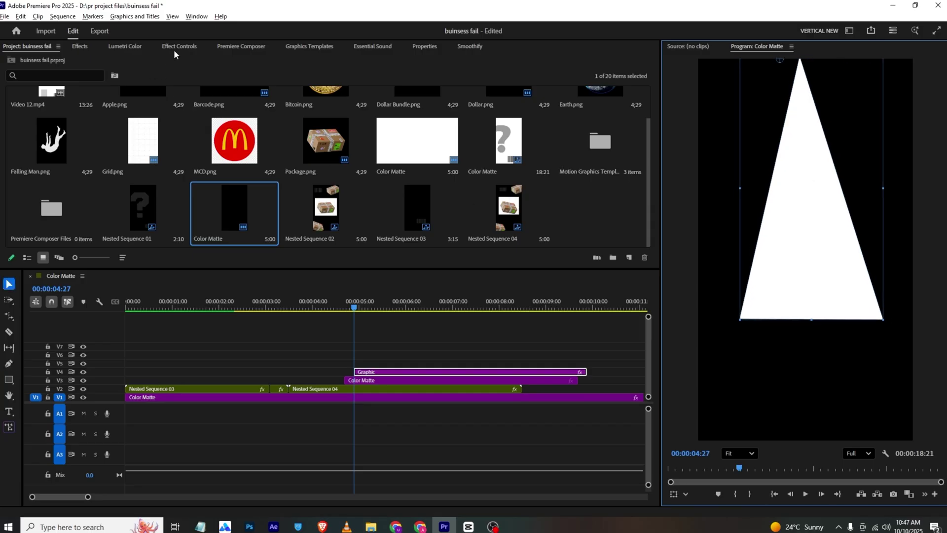
Set the triangle's vector scale to 112 and position to 522, 983, and align its clip's start with the black matte.
{"action": "left_click", "coordinate": [177, 46]}
{"action": "mouse_move", "coordinate": [195, 108]}
{"action": "left_mouse_down"}
{"action": "mouse_move", "coordinate": [236, 97]}
{"action": "mouse_move", "coordinate": [208, 98]}
{"action": "left_mouse_up"}
{"action": "left_click_drag", "start_coordinate": [196, 98], "coordinate": [186, 98]}
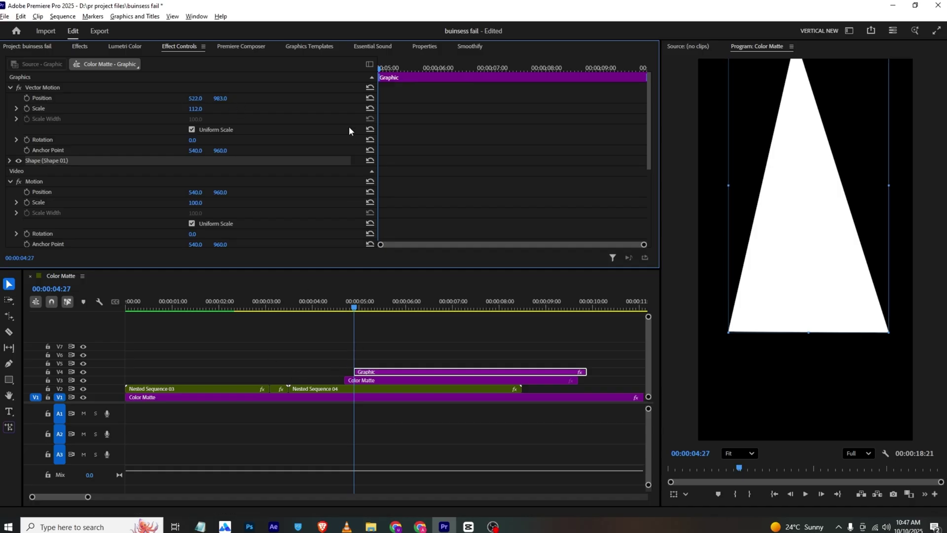
{"action": "left_click_drag", "start_coordinate": [374, 373], "coordinate": [363, 373]}
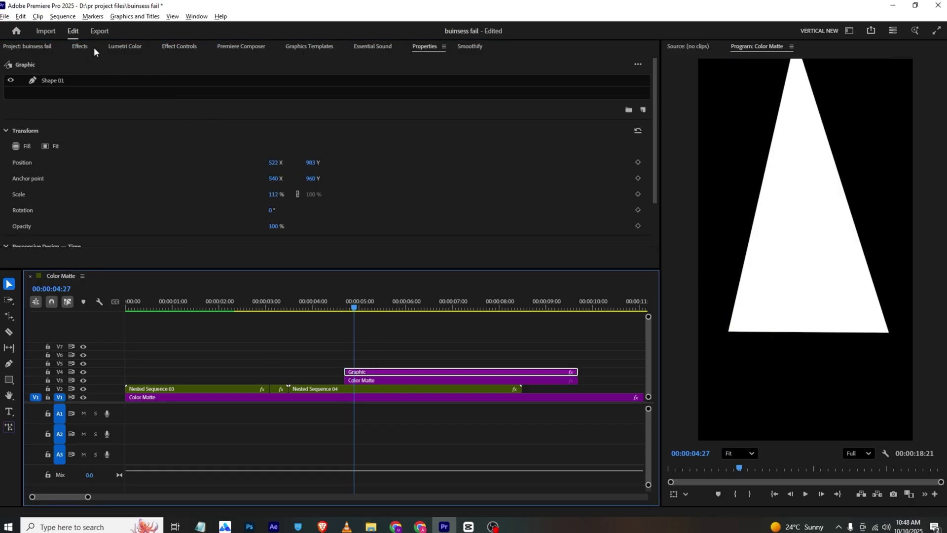
Set the light-beam graphic's opacity to 43% and compare it with the reference video in VLC.
{"action": "left_click", "coordinate": [168, 48]}
{"action": "scroll", "coordinate": [172, 133], "scroll_direction": "down", "scroll_amount": 5}
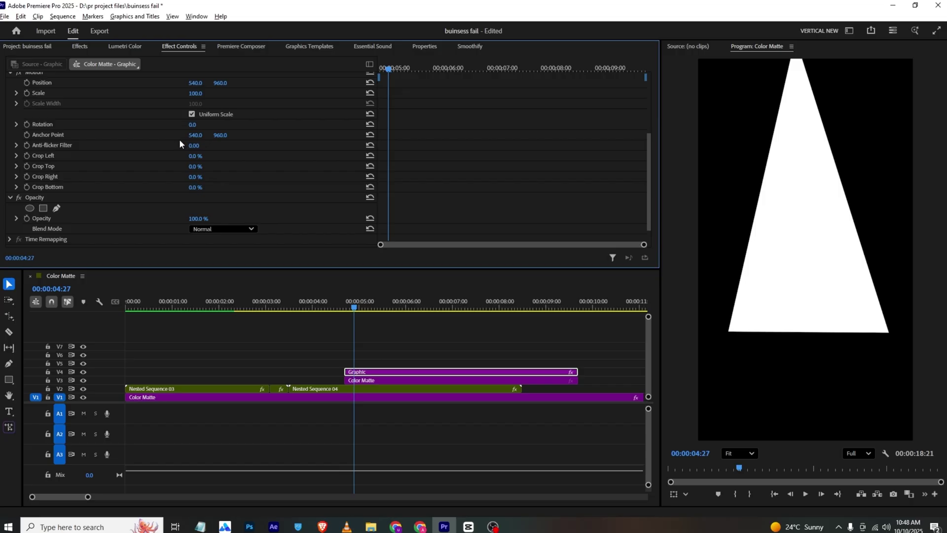
{"action": "left_click_drag", "start_coordinate": [199, 220], "coordinate": [171, 219]}
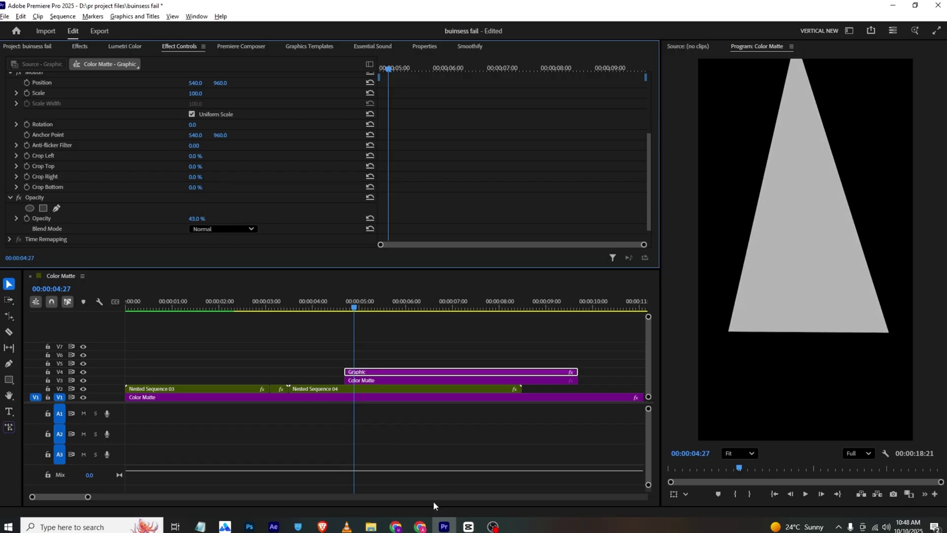
{"action": "left_click", "coordinate": [347, 527]}
{"action": "left_click", "coordinate": [443, 526]}
Draw a four-point opacity mask with the Pen tool around the lower strip of the light beam.
{"action": "scroll", "coordinate": [64, 144], "scroll_direction": "down", "scroll_amount": 1}
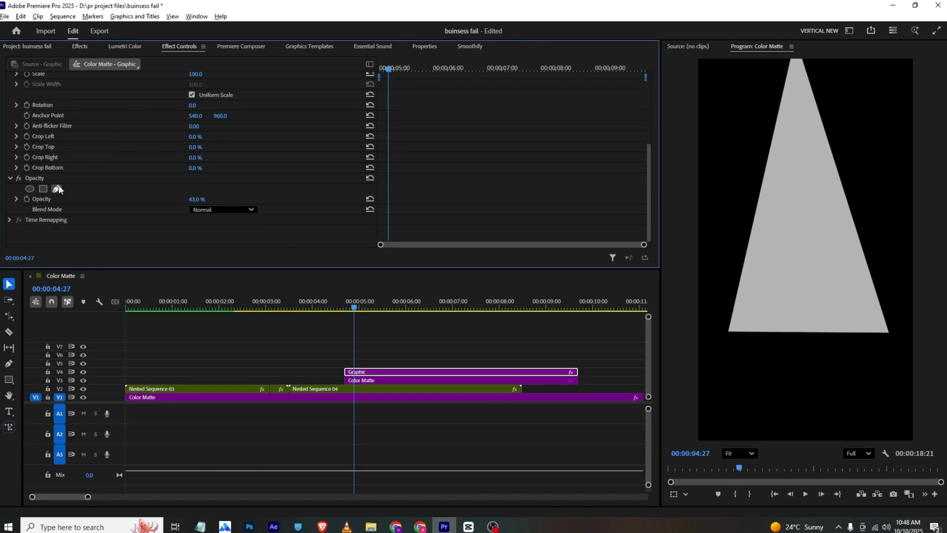
{"action": "scroll", "coordinate": [59, 190], "scroll_direction": "up", "scroll_amount": 6}
{"action": "left_click", "coordinate": [710, 308]}
{"action": "left_click", "coordinate": [901, 305]}
{"action": "left_click", "coordinate": [711, 349]}
{"action": "left_click", "coordinate": [710, 308]}
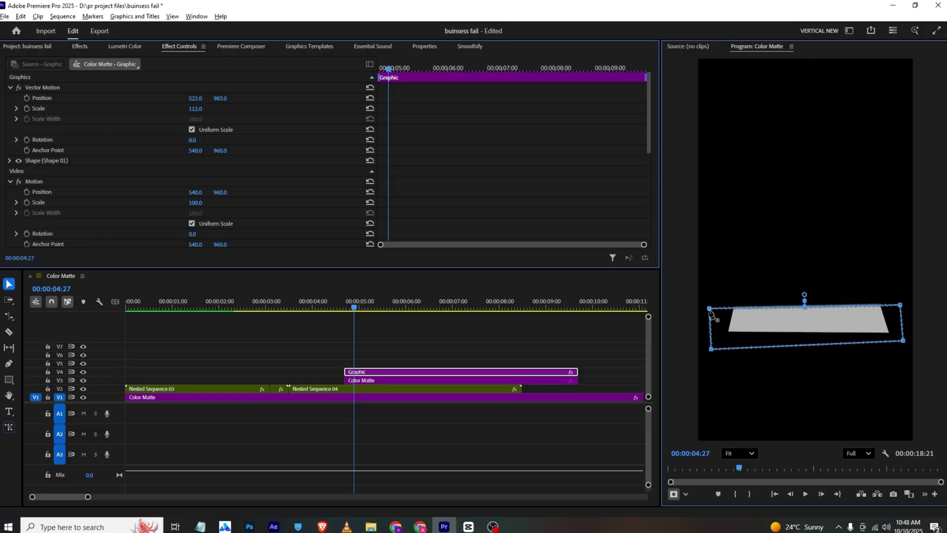
Duplicate the masked beam graphic onto V5 and invert the copy's mask.
{"action": "left_click_drag", "start_coordinate": [386, 373], "coordinate": [388, 364]}
{"action": "scroll", "coordinate": [200, 197], "scroll_direction": "down", "scroll_amount": 5}
{"action": "scroll", "coordinate": [200, 197], "scroll_direction": "down", "scroll_amount": 1}
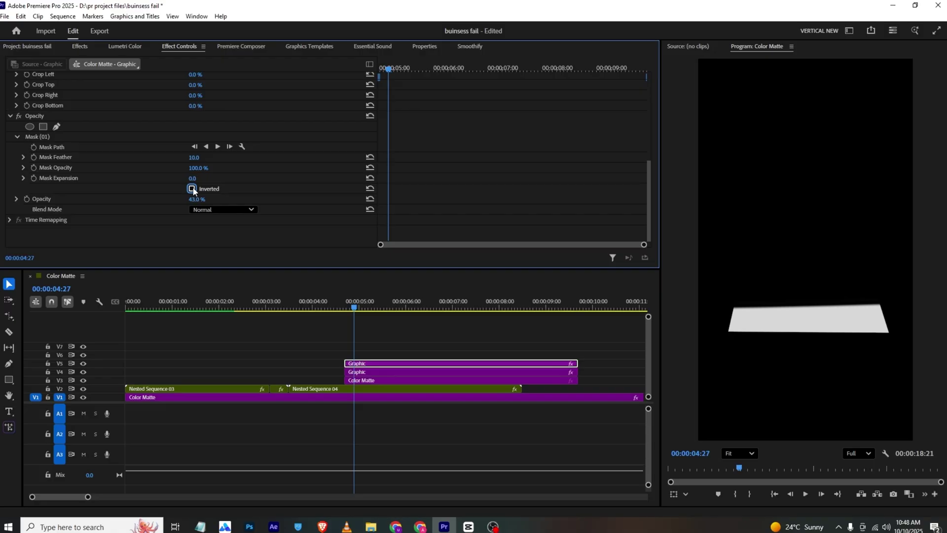
{"action": "left_click", "coordinate": [192, 188]}
Set the V4 beam graphic's mask feather to 623 and its opacity to 20%.
{"action": "left_click", "coordinate": [363, 374]}
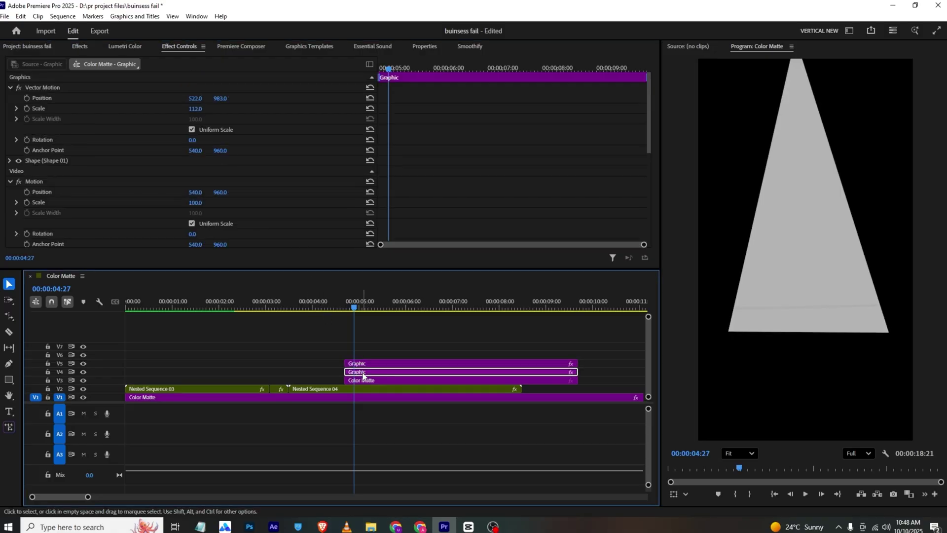
{"action": "scroll", "coordinate": [200, 143], "scroll_direction": "down", "scroll_amount": 5}
{"action": "scroll", "coordinate": [195, 199], "scroll_direction": "down", "scroll_amount": 4}
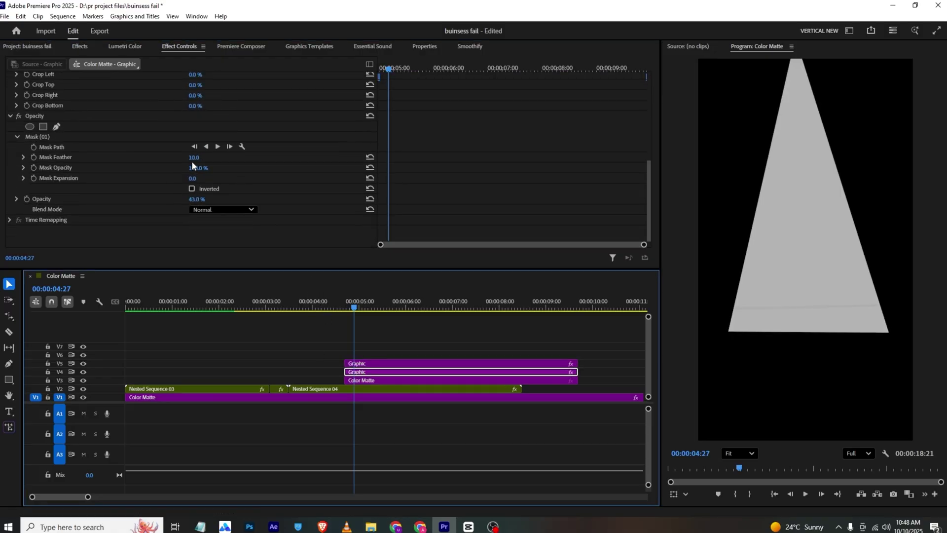
{"action": "left_click_drag", "start_coordinate": [193, 159], "coordinate": [233, 159]}
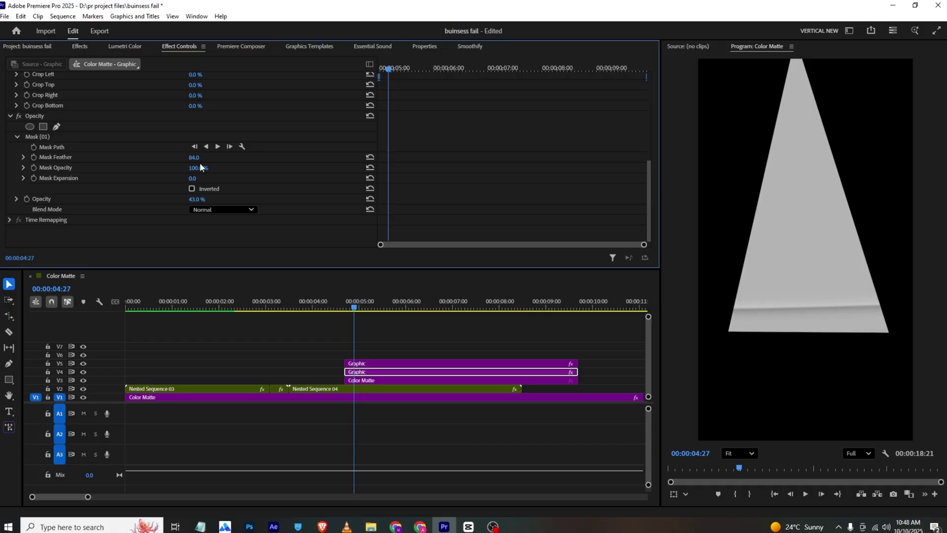
{"action": "left_click_drag", "start_coordinate": [197, 198], "coordinate": [185, 199]}
Adjust the beam's opacity mask in the preview so the bright upper part fades softly into the darker base.
{"action": "left_click", "coordinate": [365, 357]}
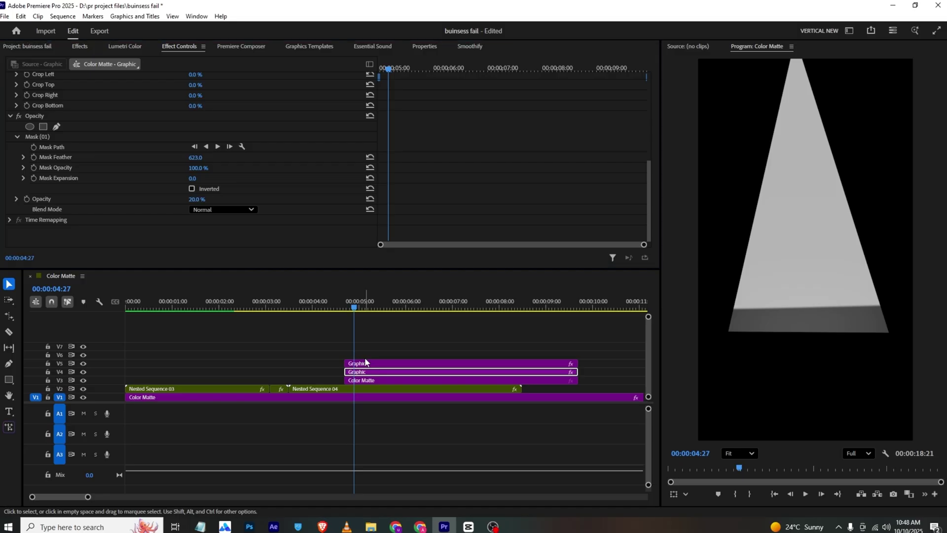
{"action": "left_click", "coordinate": [373, 370]}
{"action": "scroll", "coordinate": [85, 197], "scroll_direction": "down", "scroll_amount": 2}
{"action": "scroll", "coordinate": [83, 201], "scroll_direction": "down", "scroll_amount": 5}
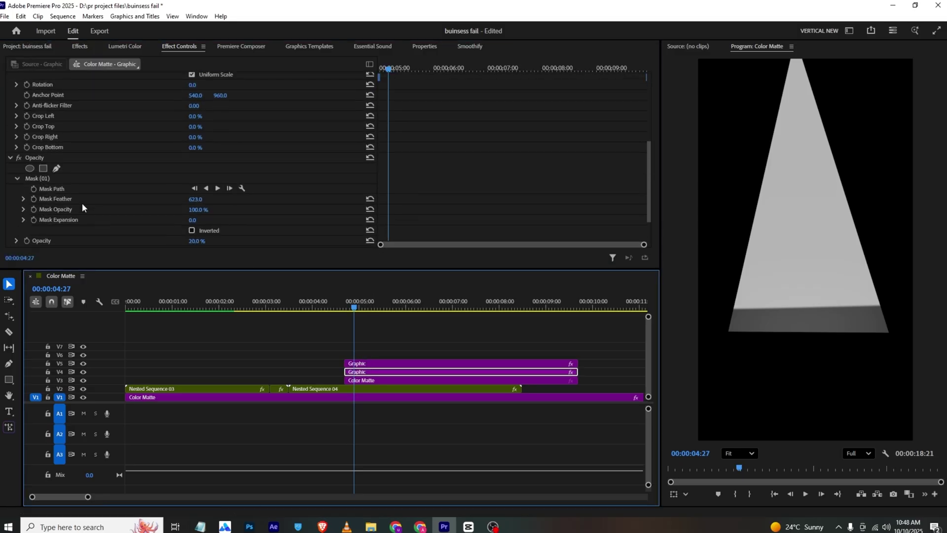
{"action": "left_click", "coordinate": [40, 138]}
{"action": "left_click_drag", "start_coordinate": [762, 326], "coordinate": [762, 293]}
{"action": "left_click", "coordinate": [381, 333]}
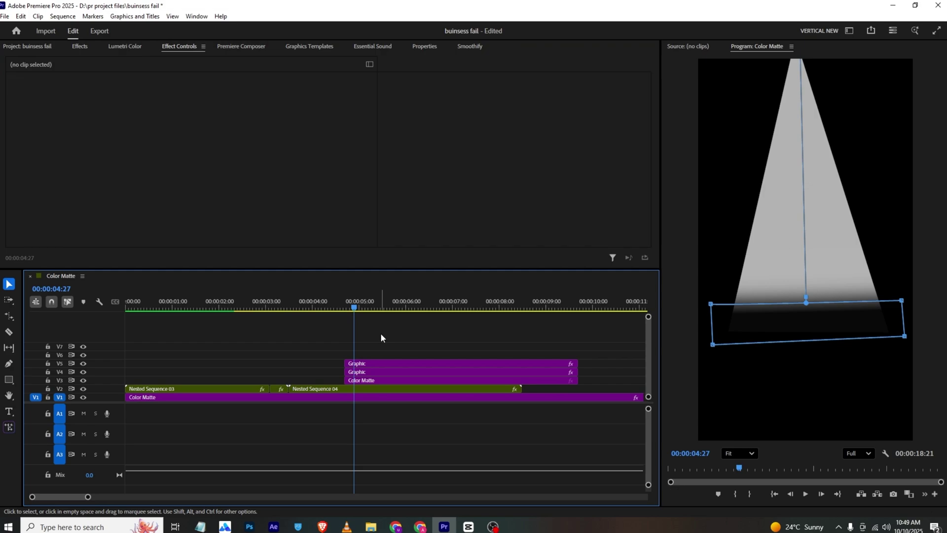
Place Falling Man.png on V6 at the beam clips' start, with position 497, 911 and scale 46.
{"action": "left_click", "coordinate": [49, 44]}
{"action": "scroll", "coordinate": [207, 163], "scroll_direction": "up", "scroll_amount": 1}
{"action": "left_click_drag", "start_coordinate": [52, 182], "coordinate": [352, 359]}
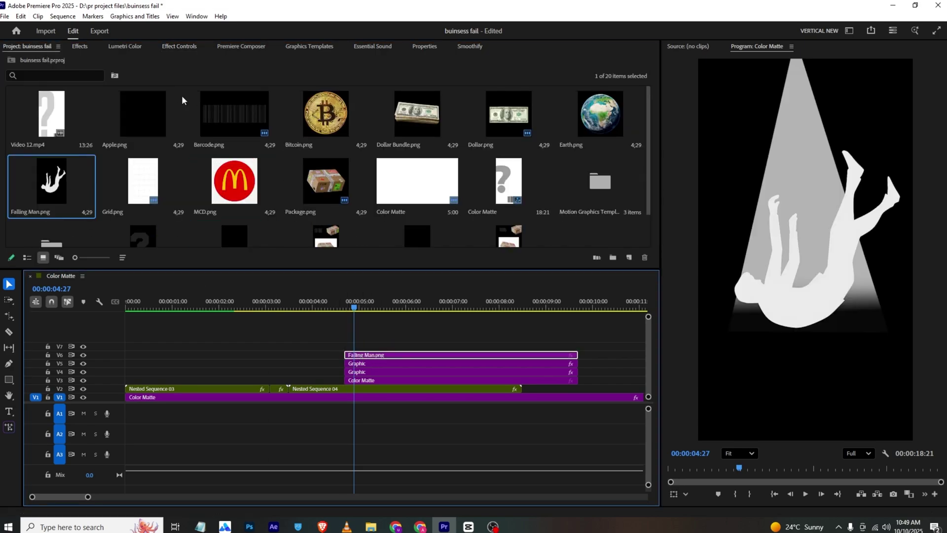
{"action": "left_click", "coordinate": [173, 48]}
{"action": "left_click_drag", "start_coordinate": [194, 110], "coordinate": [178, 98]}
Keyframe the falling man's scale from 27 at the clip's start to 46 about 20 frames on.
{"action": "left_click", "coordinate": [25, 108]}
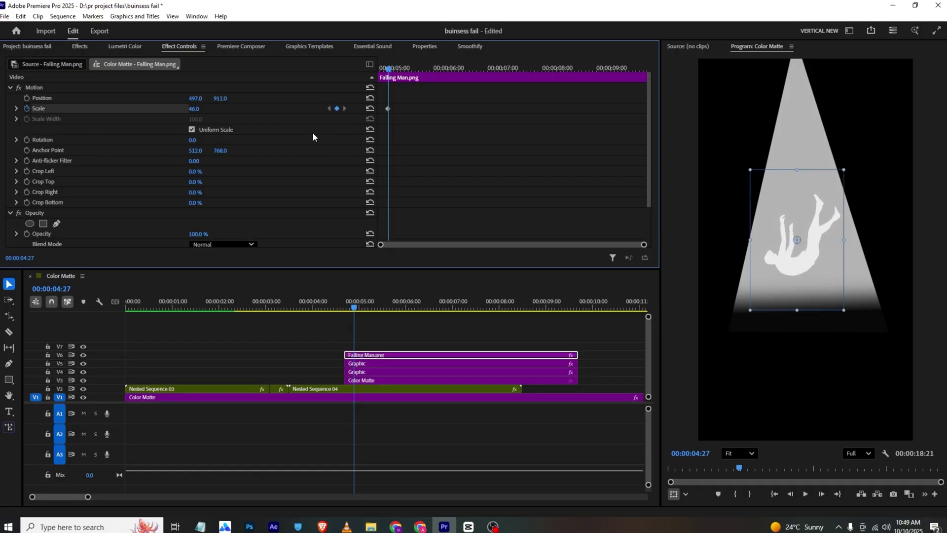
{"action": "left_click_drag", "start_coordinate": [389, 70], "coordinate": [349, 74]}
{"action": "left_click_drag", "start_coordinate": [200, 109], "coordinate": [190, 109]}
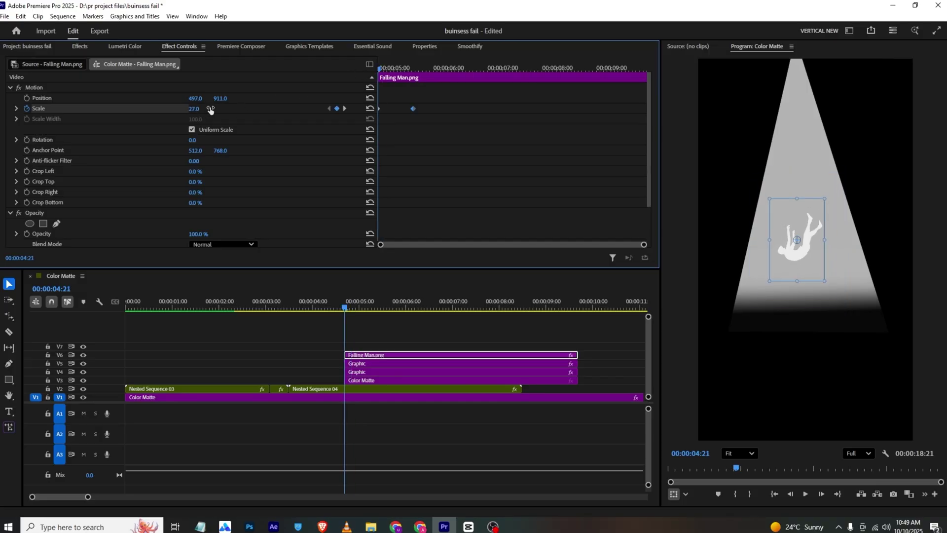
{"action": "key", "text": "space"}
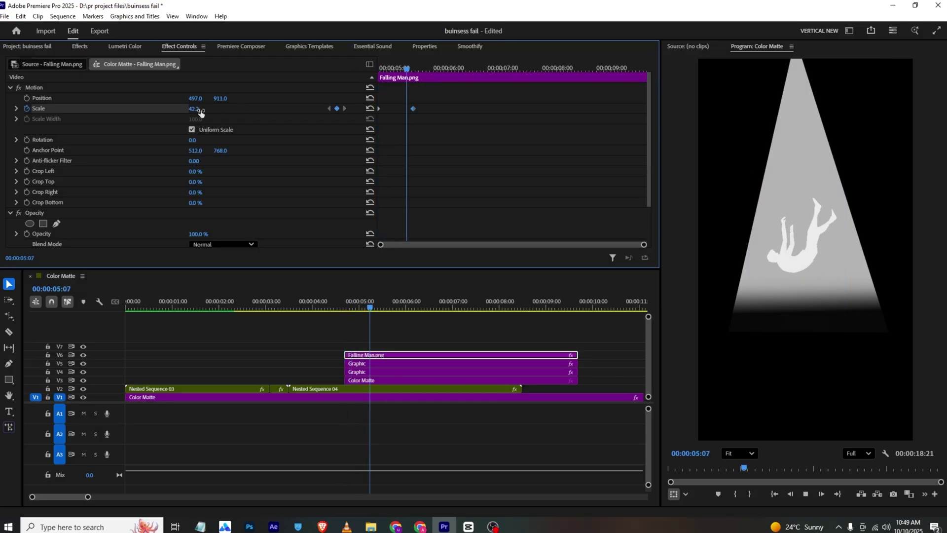
Apply easing to the falling man's scale keyframes and preview the growth.
{"action": "right_click", "coordinate": [413, 108]}
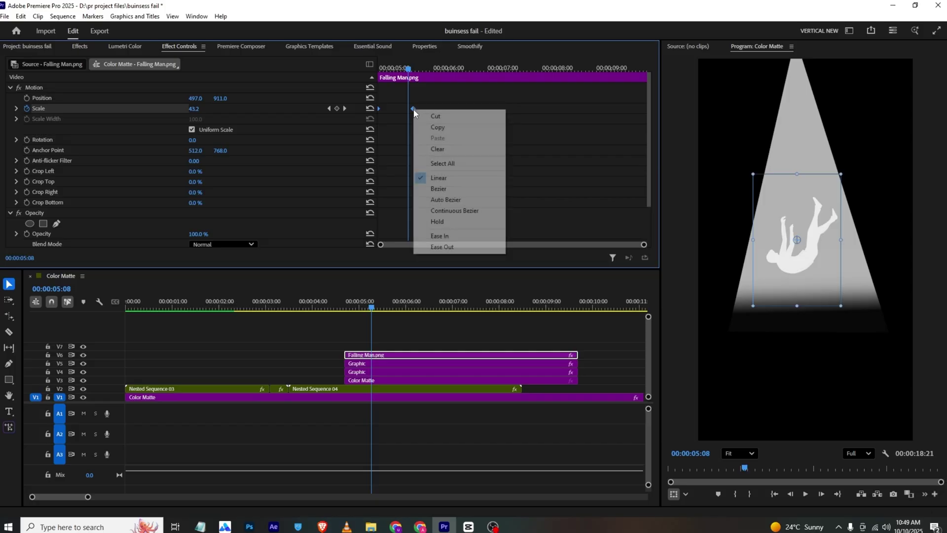
{"action": "left_click", "coordinate": [452, 232]}
{"action": "left_click_drag", "start_coordinate": [393, 66], "coordinate": [351, 61]}
{"action": "key", "text": "space"}
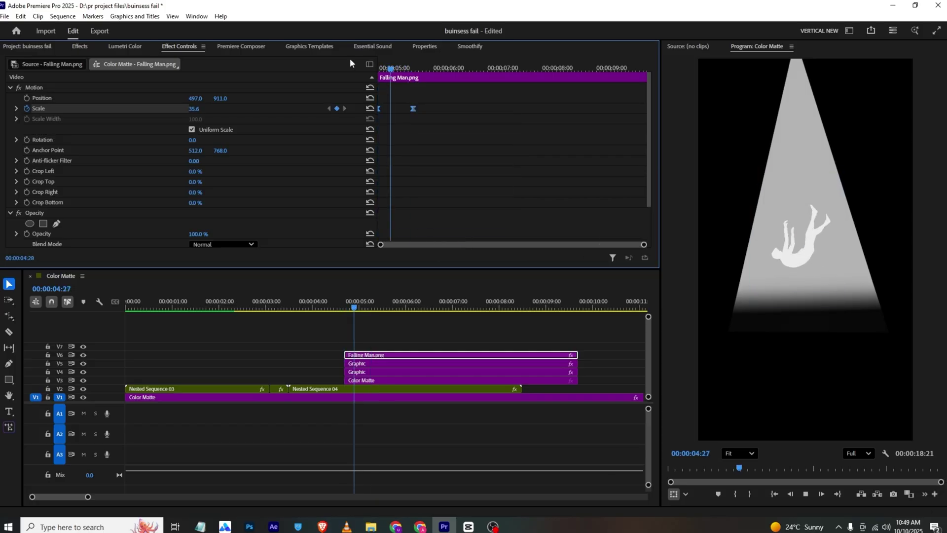
{"action": "key", "text": "space"}
Find the Drop Shadow effect and apply it to the Falling Man.png clip.
{"action": "left_click", "coordinate": [75, 46]}
{"action": "left_click", "coordinate": [47, 63]}
{"action": "type", "text": "drop"}
{"action": "left_click_drag", "start_coordinate": [52, 152], "coordinate": [399, 354]}
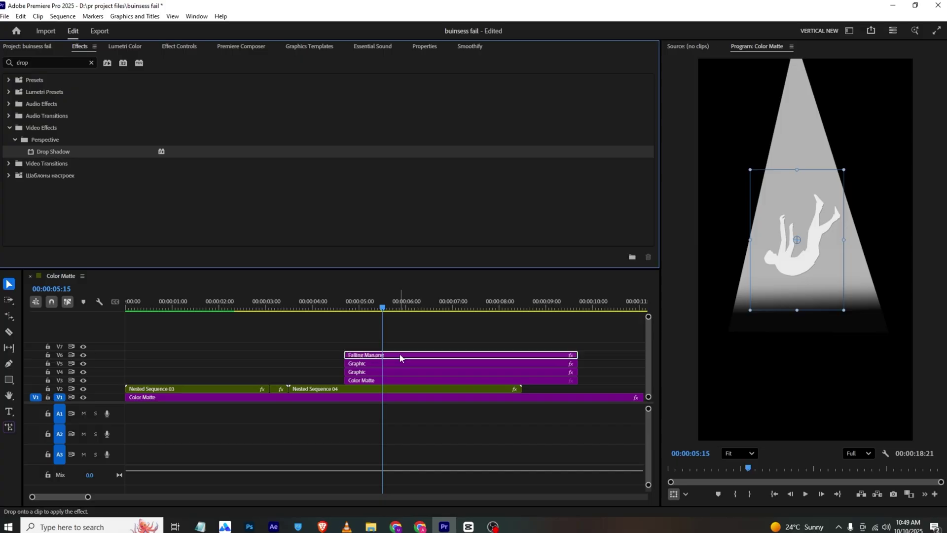
Set the falling man's drop shadow to 100% opacity and 149 softness.
{"action": "left_click", "coordinate": [169, 47]}
{"action": "scroll", "coordinate": [147, 148], "scroll_direction": "down", "scroll_amount": 5}
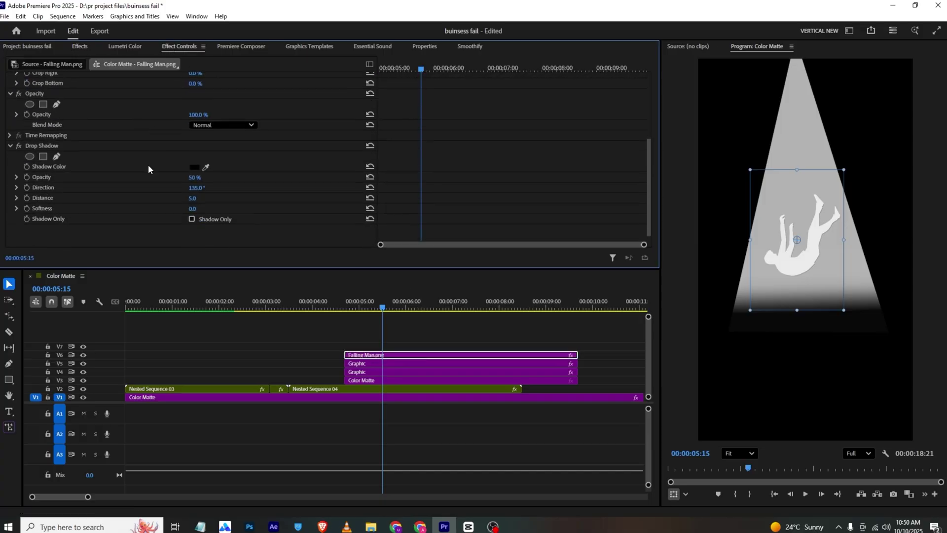
{"action": "left_click_drag", "start_coordinate": [195, 168], "coordinate": [222, 168]}
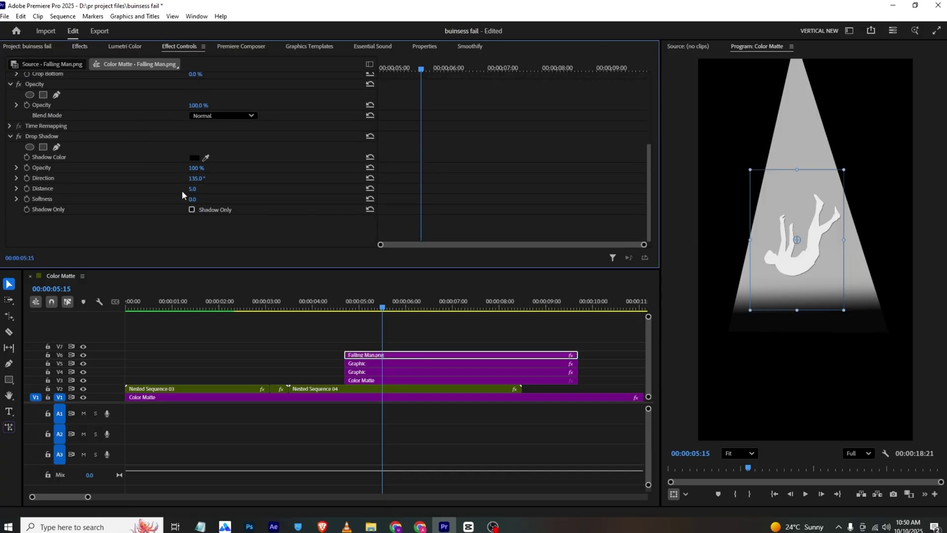
{"action": "left_click_drag", "start_coordinate": [193, 199], "coordinate": [254, 199]}
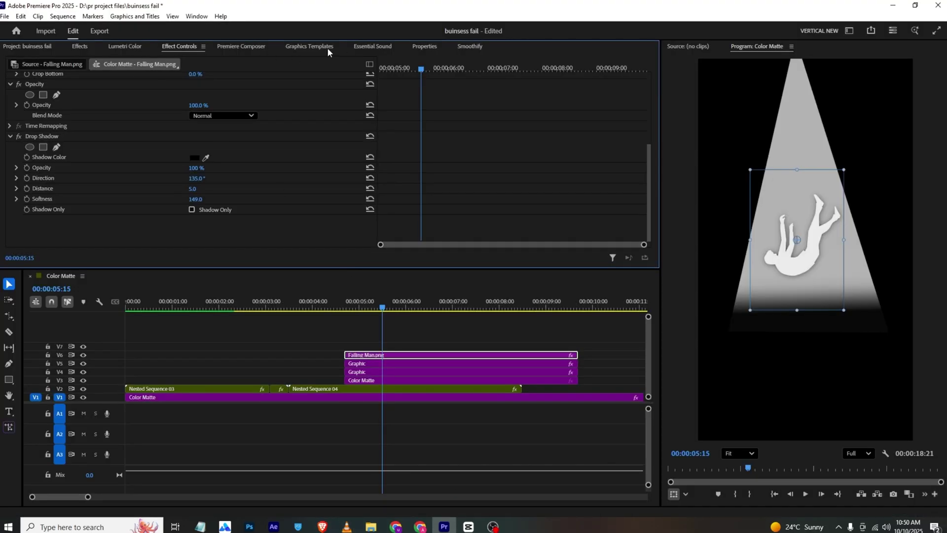
Add the "Untitled" text template from the local graphics templates on V7 at the falling man clip's start.
{"action": "left_click", "coordinate": [327, 47]}
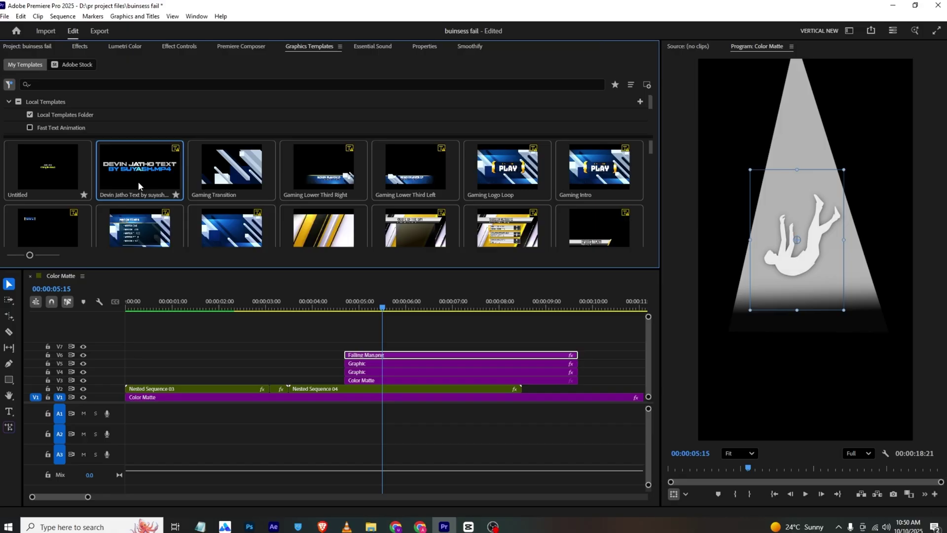
{"action": "left_click_drag", "start_coordinate": [48, 168], "coordinate": [345, 346]}
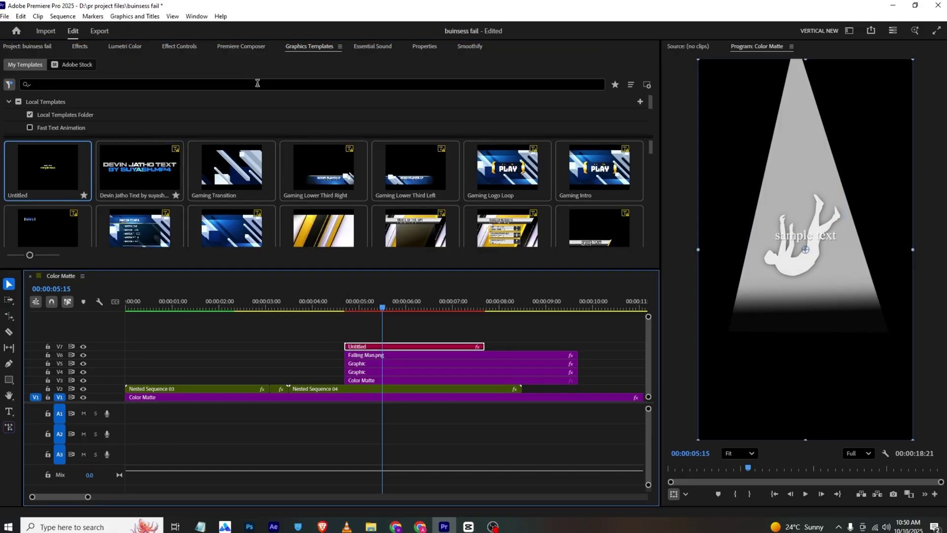
{"action": "left_click", "coordinate": [180, 46]}
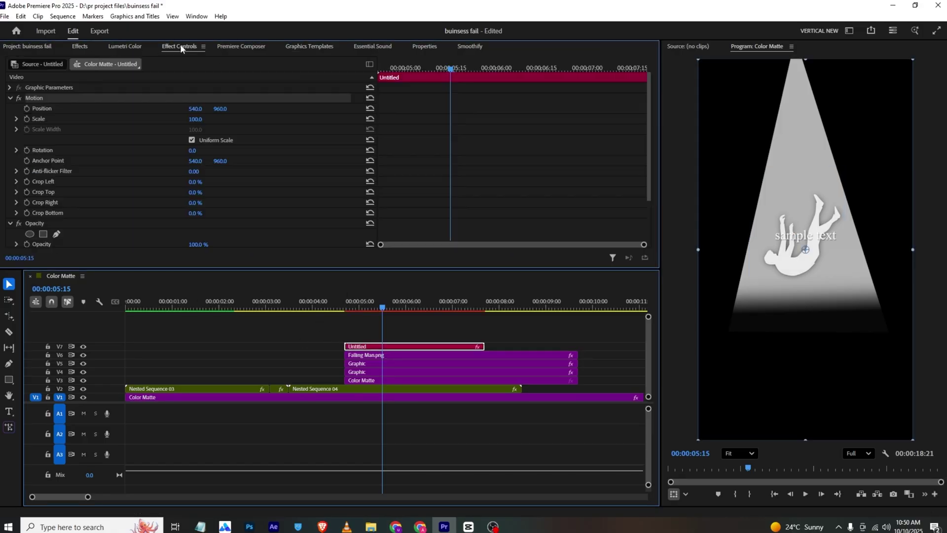
Set the title's first text line to font size 154.8 and clear its second text line.
{"action": "left_click", "coordinate": [373, 47]}
{"action": "left_click", "coordinate": [421, 46]}
{"action": "left_click_drag", "start_coordinate": [115, 167], "coordinate": [253, 166]}
{"action": "scroll", "coordinate": [74, 200], "scroll_direction": "down", "scroll_amount": 2}
{"action": "left_click", "coordinate": [57, 154]}
{"action": "key", "text": "ctrl+a"}
{"action": "key", "text": "BackSpace"}
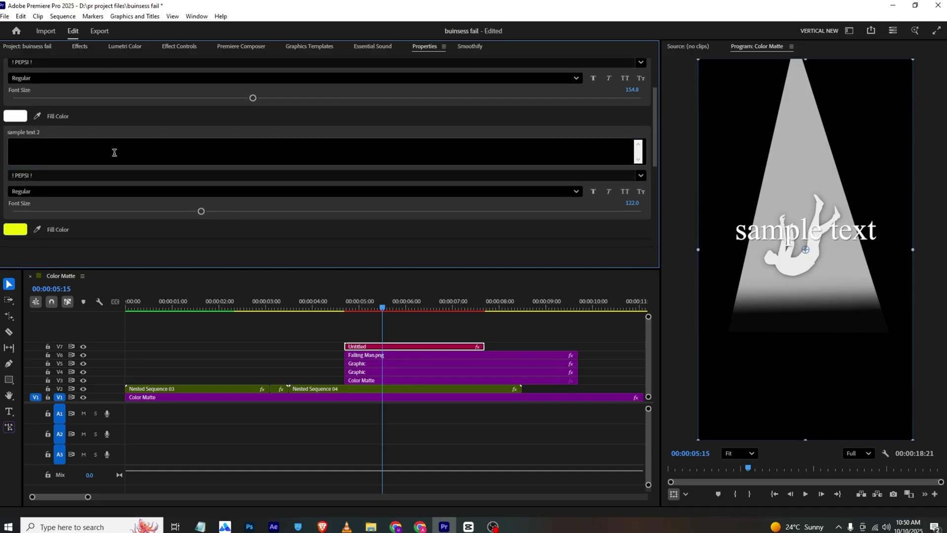
Scale the title down and move it below the falling man.
{"action": "left_click", "coordinate": [179, 46]}
{"action": "left_click_drag", "start_coordinate": [222, 109], "coordinate": [283, 109]}
{"action": "left_click_drag", "start_coordinate": [194, 118], "coordinate": [278, 109]}
{"action": "left_click", "coordinate": [364, 356]}
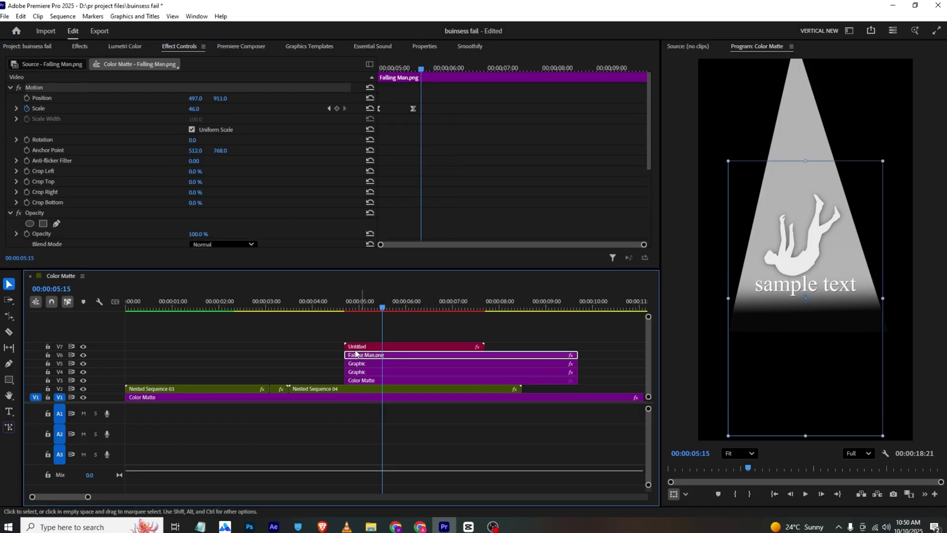
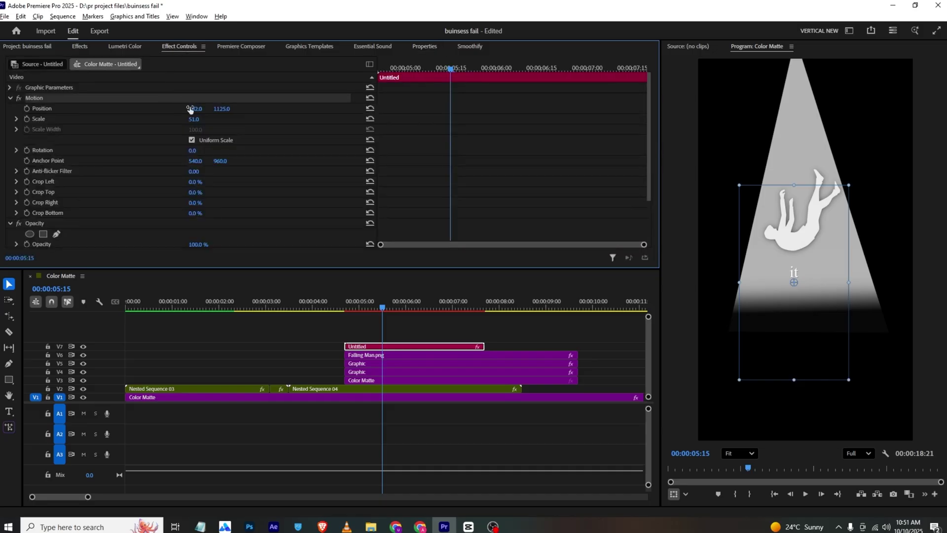
Move the "it" title to position 286, 1125, and duplicate it onto V8 with the copy shifted to its right.
{"action": "left_click_drag", "start_coordinate": [195, 109], "coordinate": [185, 110]}
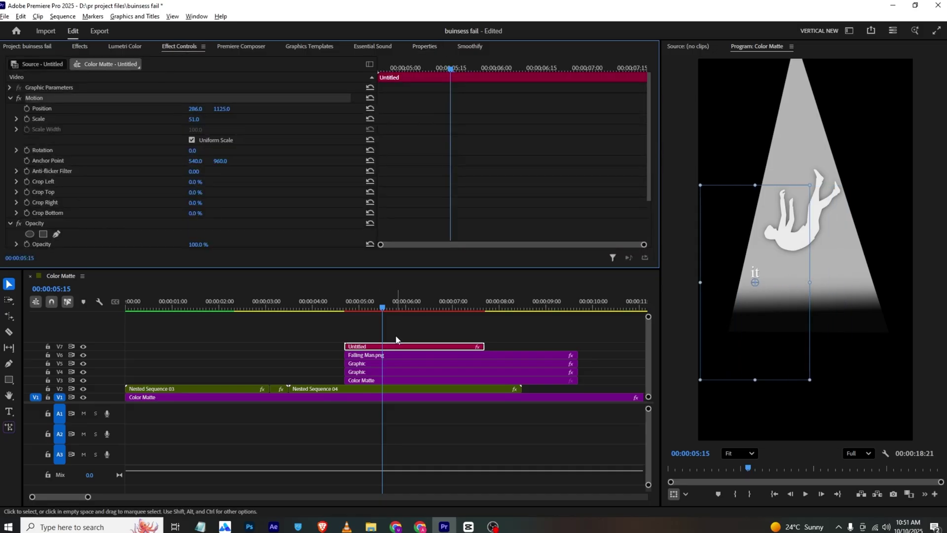
{"action": "left_click_drag", "start_coordinate": [399, 348], "coordinate": [399, 332]}
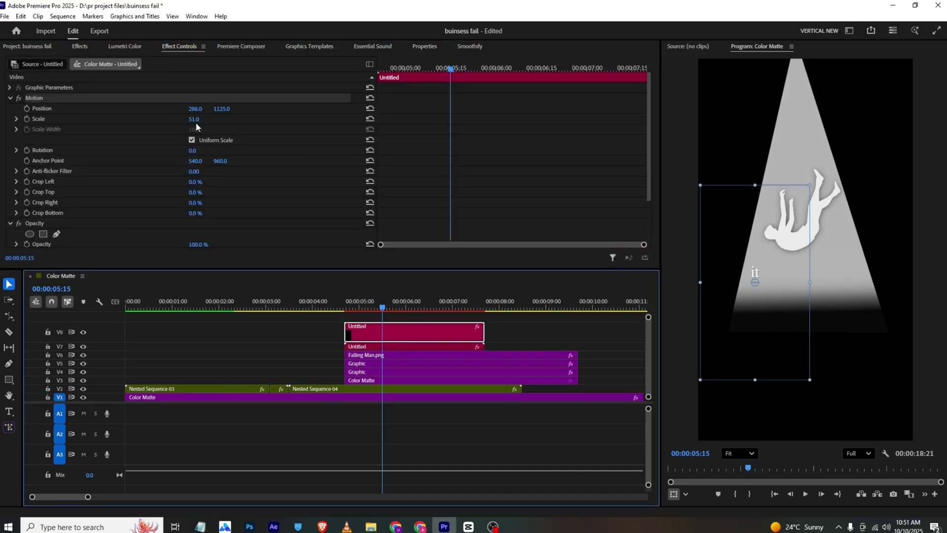
{"action": "mouse_move", "coordinate": [196, 109]}
{"action": "left_mouse_down"}
{"action": "mouse_move", "coordinate": [212, 109]}
{"action": "mouse_move", "coordinate": [184, 95]}
{"action": "left_mouse_up"}
Change the V8 title's text to "Fails" and its fill colour to bright red.
{"action": "left_click", "coordinate": [425, 46]}
{"action": "left_click", "coordinate": [28, 85]}
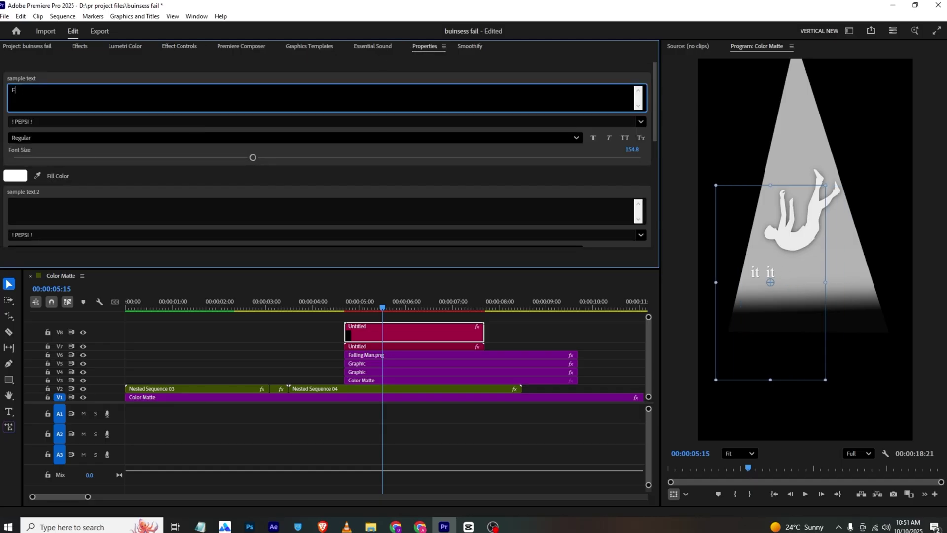
{"action": "type", "text": "Fails"}
{"action": "left_click", "coordinate": [15, 175]}
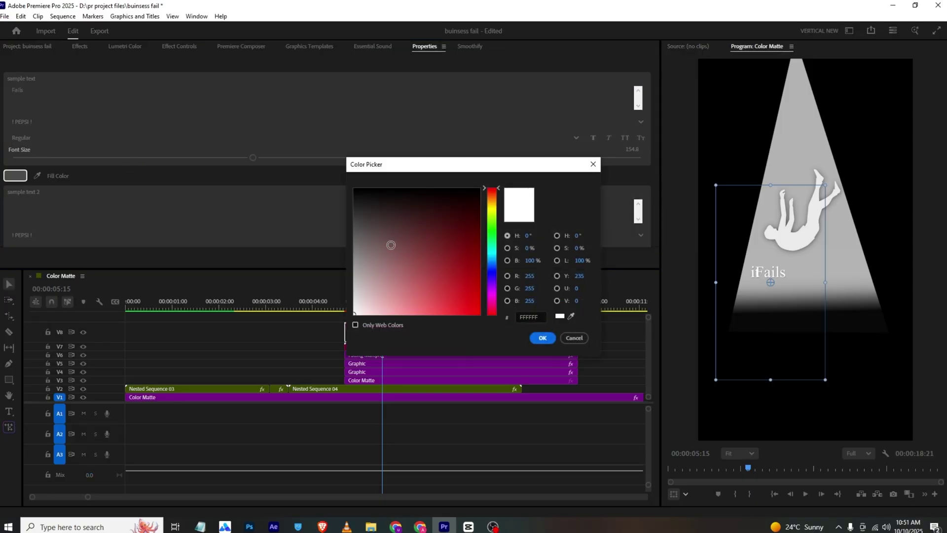
{"action": "left_click_drag", "start_coordinate": [448, 271], "coordinate": [485, 327]}
{"action": "left_click", "coordinate": [542, 338]}
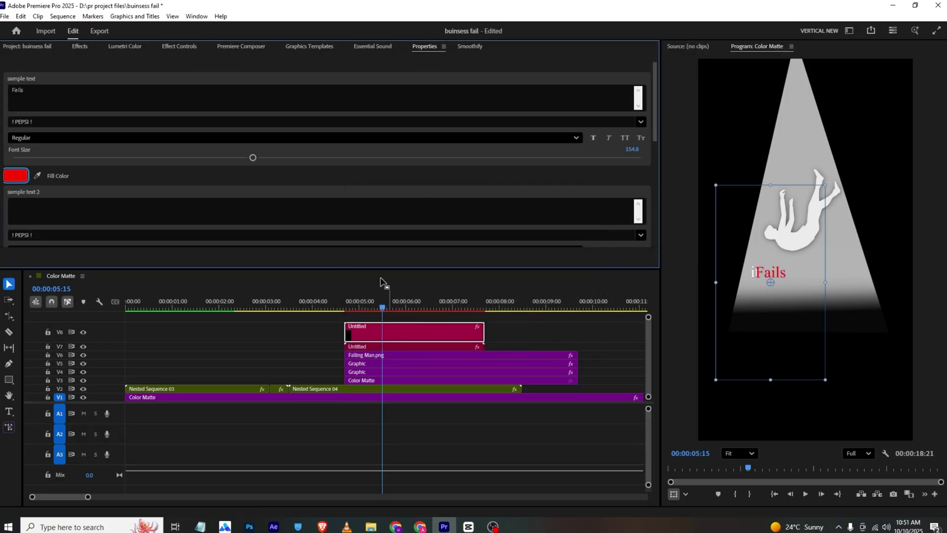
Set the "Fails" title's position to 390, 1125, and check the layout against the reference video in VLC.
{"action": "left_click", "coordinate": [168, 49]}
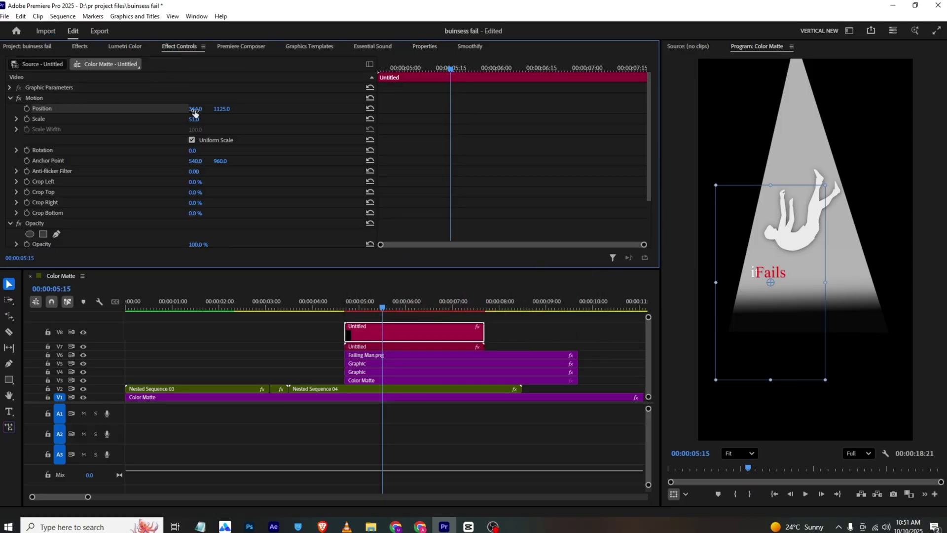
{"action": "left_click_drag", "start_coordinate": [195, 112], "coordinate": [206, 113]}
{"action": "key", "text": "alt+Tab"}
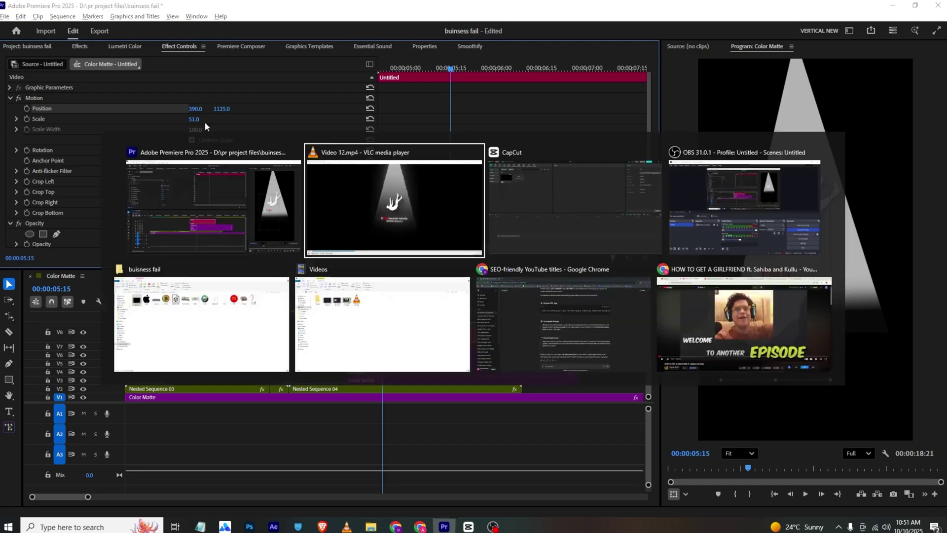
{"action": "key", "text": "alt+Tab"}
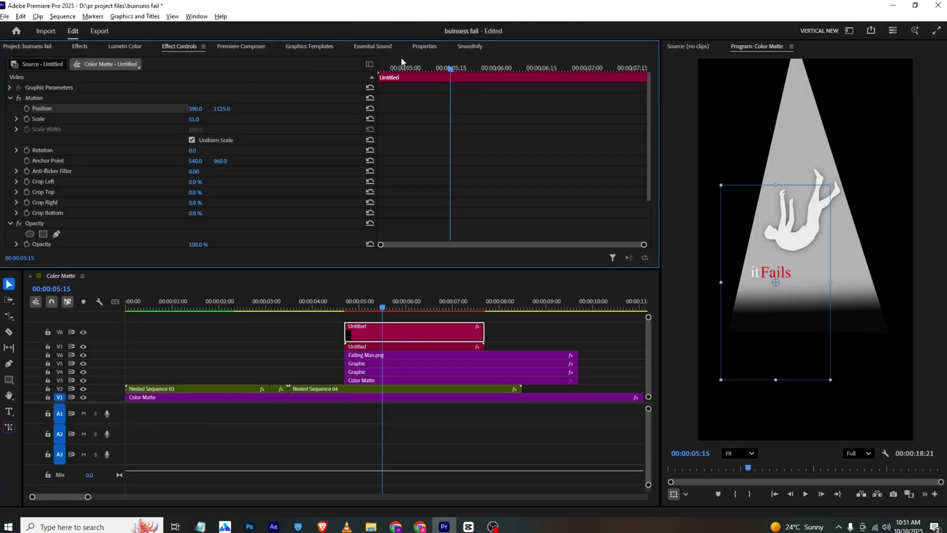
Change the red V8 title's text to lowercase "fails".
{"action": "left_click", "coordinate": [427, 50]}
{"action": "left_click", "coordinate": [46, 104]}
{"action": "left_click", "coordinate": [16, 91]}
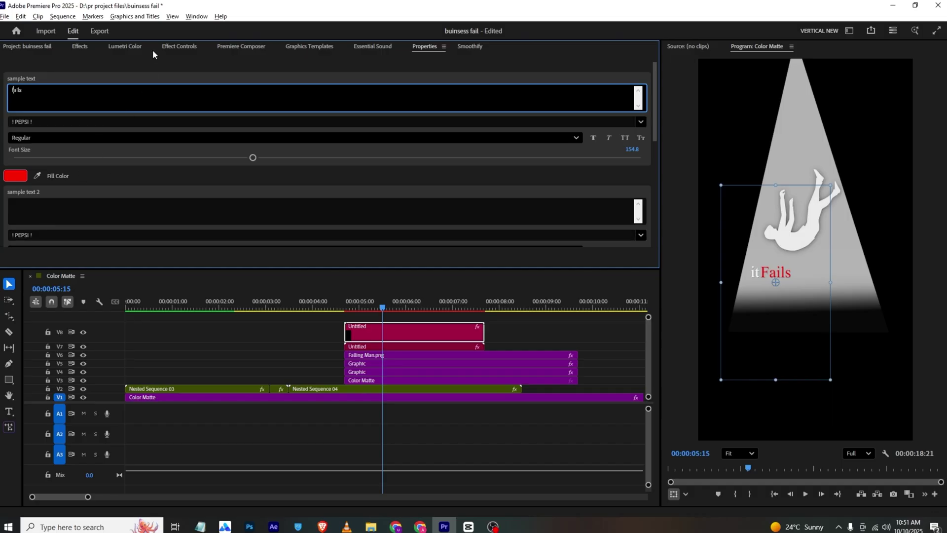
{"action": "left_click", "coordinate": [171, 65]}
{"action": "left_click", "coordinate": [168, 48]}
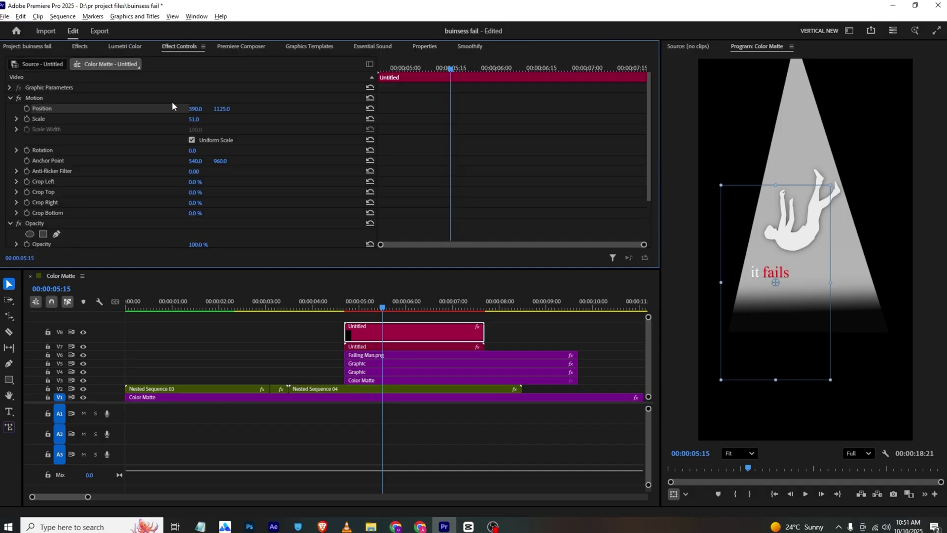
Duplicate the "fails" title onto V9, shift the copy to its right, and change the copy's text to "because".
{"action": "left_click_drag", "start_coordinate": [377, 335], "coordinate": [381, 316], "text": "alt"}
{"action": "key", "text": "alt+Tab"}
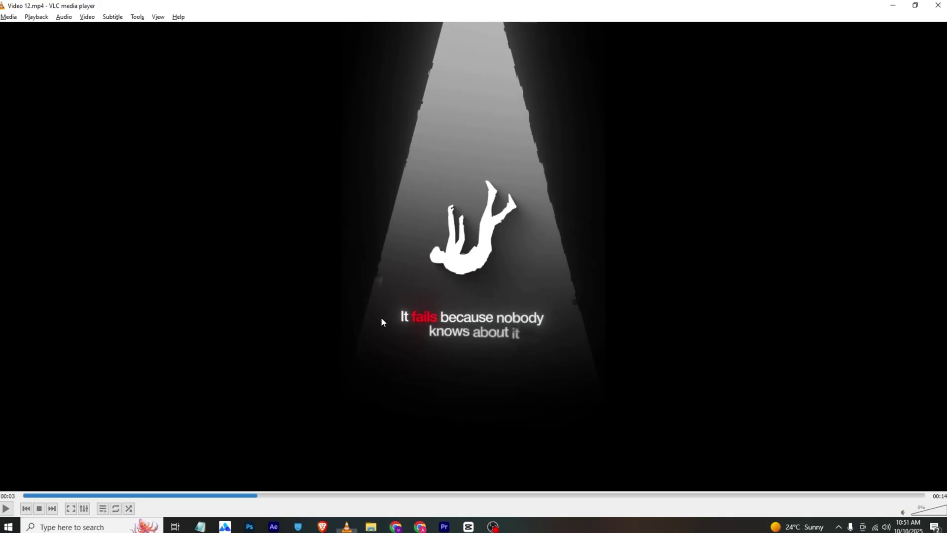
{"action": "key", "text": "alt+Tab"}
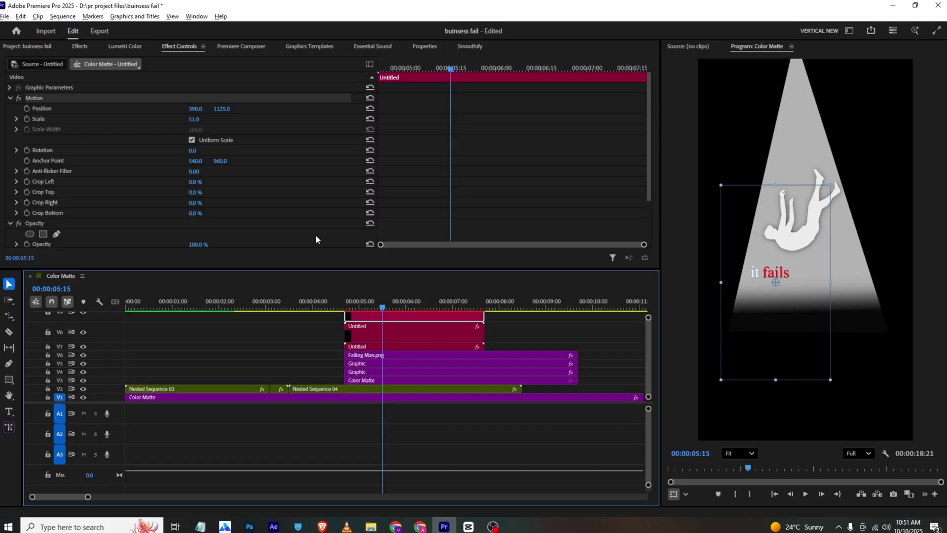
{"action": "left_click_drag", "start_coordinate": [195, 108], "coordinate": [223, 101]}
{"action": "left_click", "coordinate": [416, 46]}
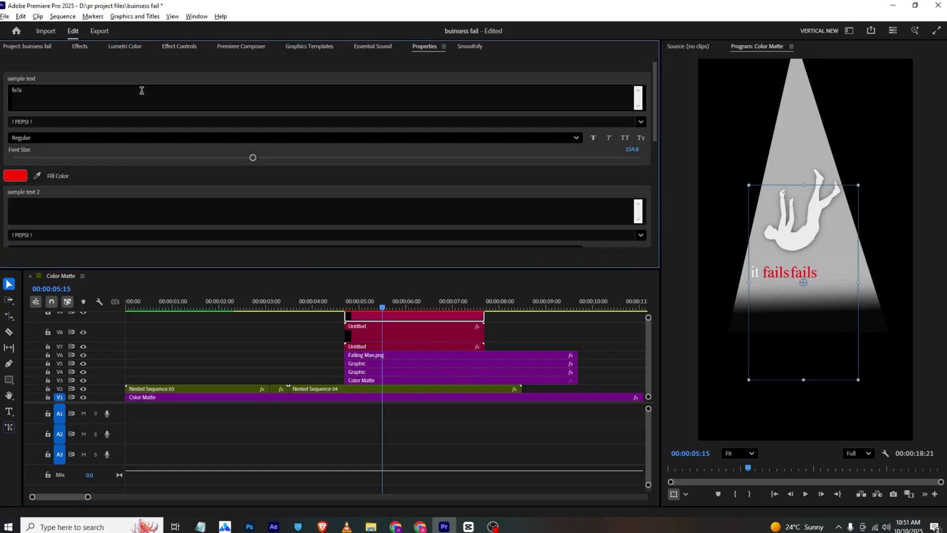
{"action": "left_click", "coordinate": [124, 97]}
{"action": "type", "text": "because"}
{"action": "left_click", "coordinate": [150, 83]}
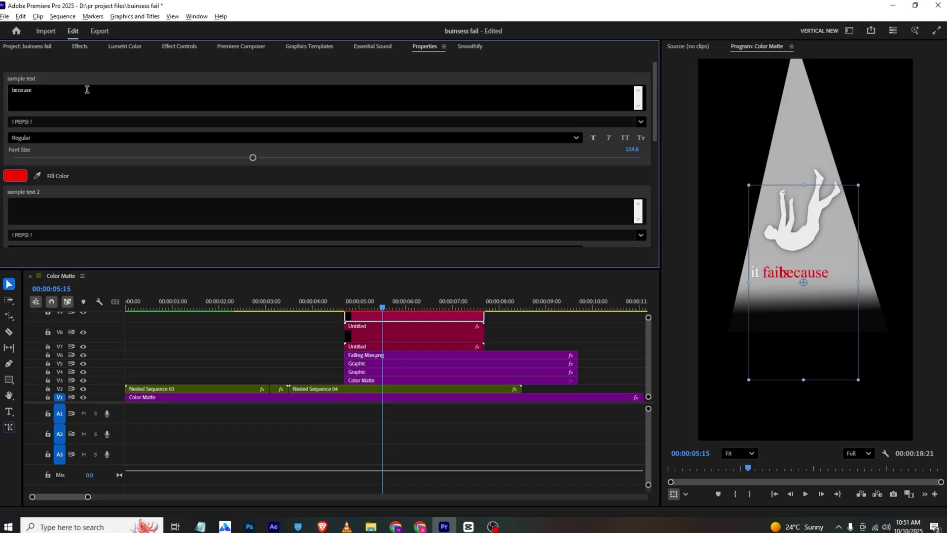
Set the "because" title's fill colour to white (FFFFFF) and its position to 591, 1125.
{"action": "left_click", "coordinate": [22, 174]}
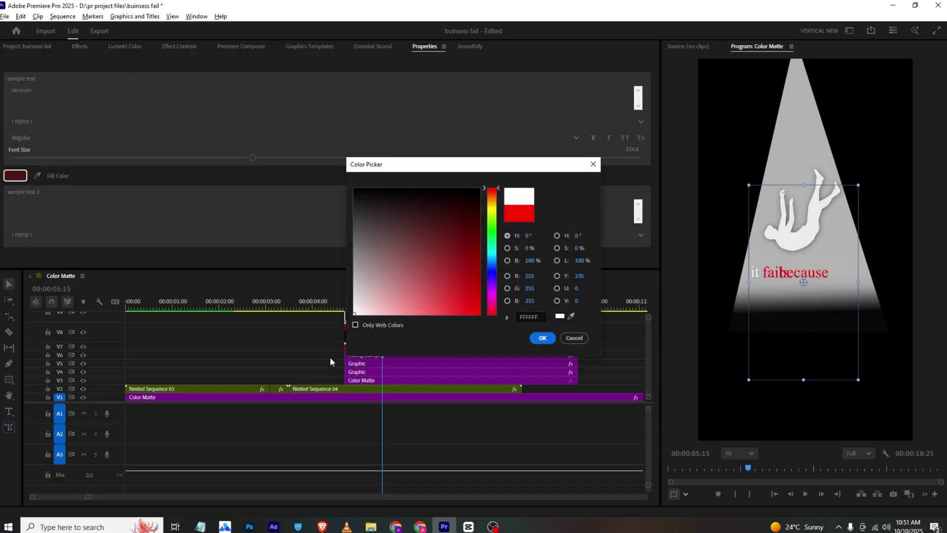
{"action": "left_click", "coordinate": [540, 339]}
{"action": "left_click", "coordinate": [180, 47]}
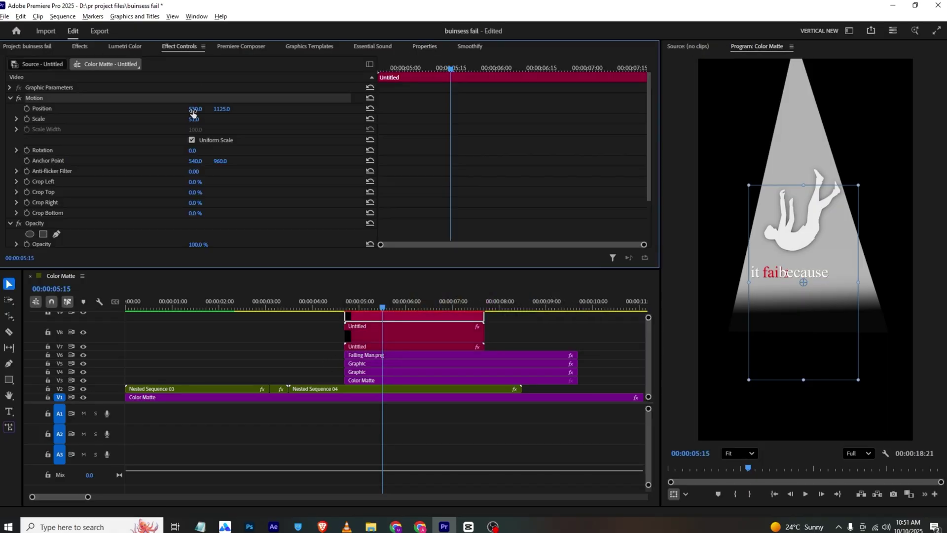
{"action": "left_click_drag", "start_coordinate": [193, 112], "coordinate": [223, 112]}
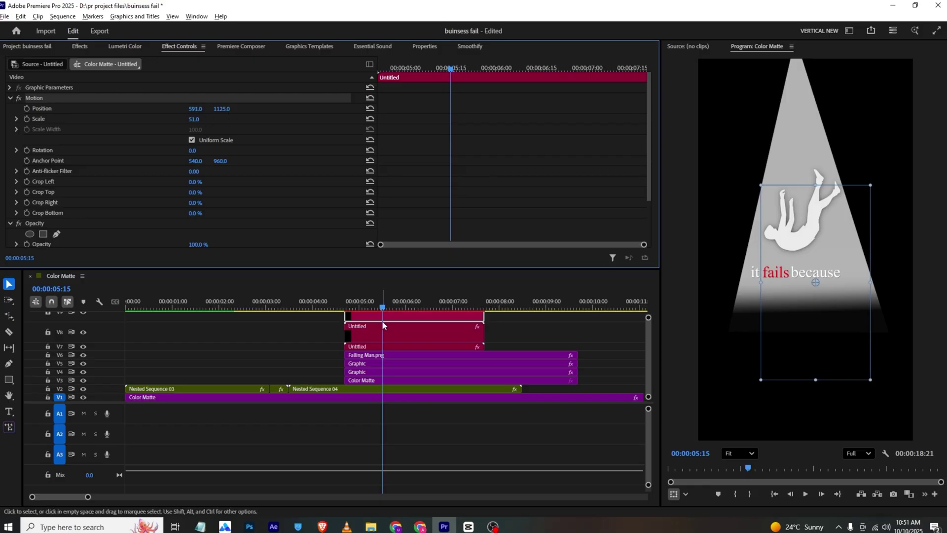
Duplicate the "because" title onto V10 at position 757, 1125, and change the copy's text to "nobody".
{"action": "key", "text": "alt"}
{"action": "left_click_drag", "start_coordinate": [649, 317], "coordinate": [649, 314]}
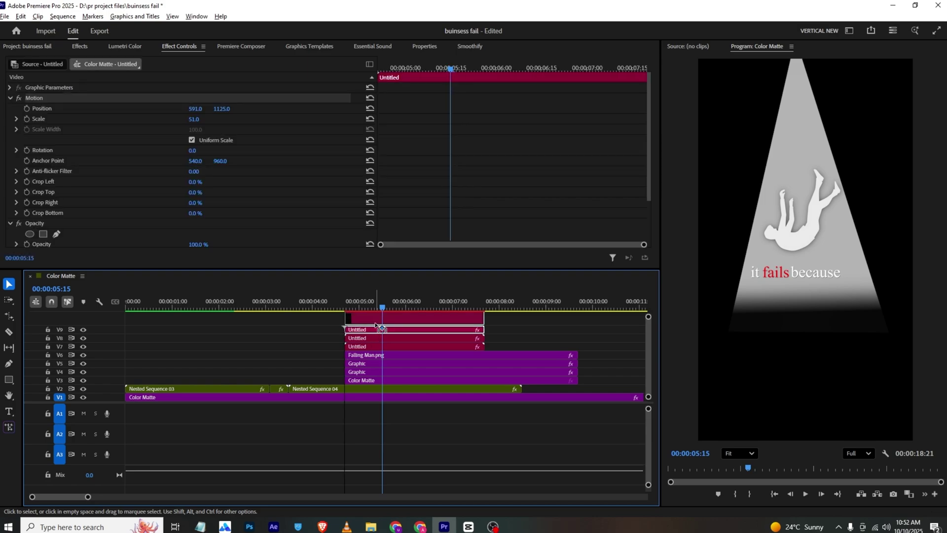
{"action": "key", "text": "alt+Tab"}
{"action": "key", "text": "alt+Tab"}
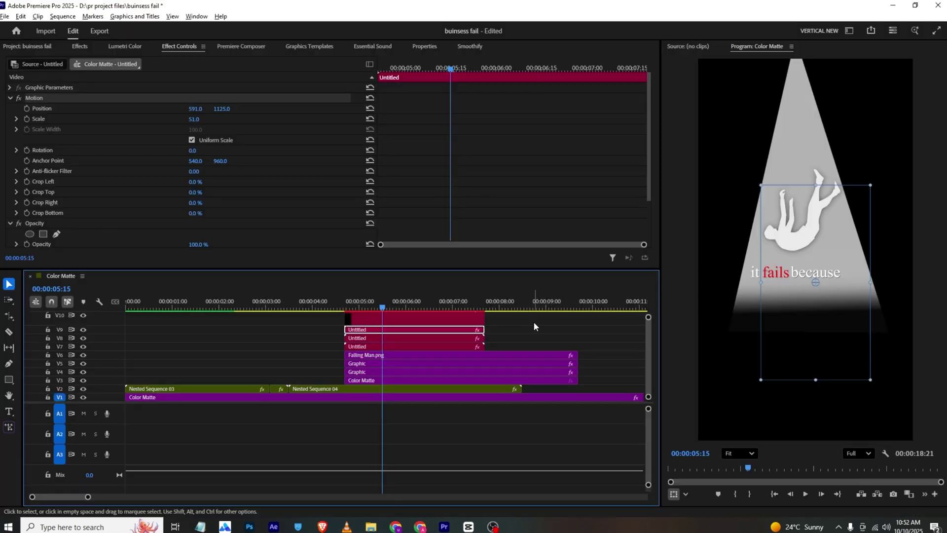
{"action": "left_click_drag", "start_coordinate": [195, 109], "coordinate": [222, 113]}
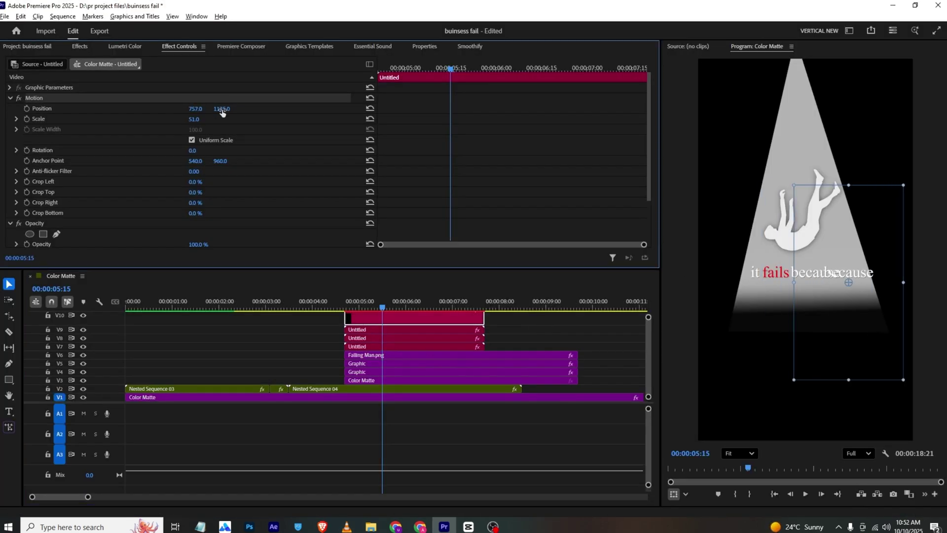
{"action": "left_click", "coordinate": [419, 47]}
{"action": "left_click", "coordinate": [105, 101]}
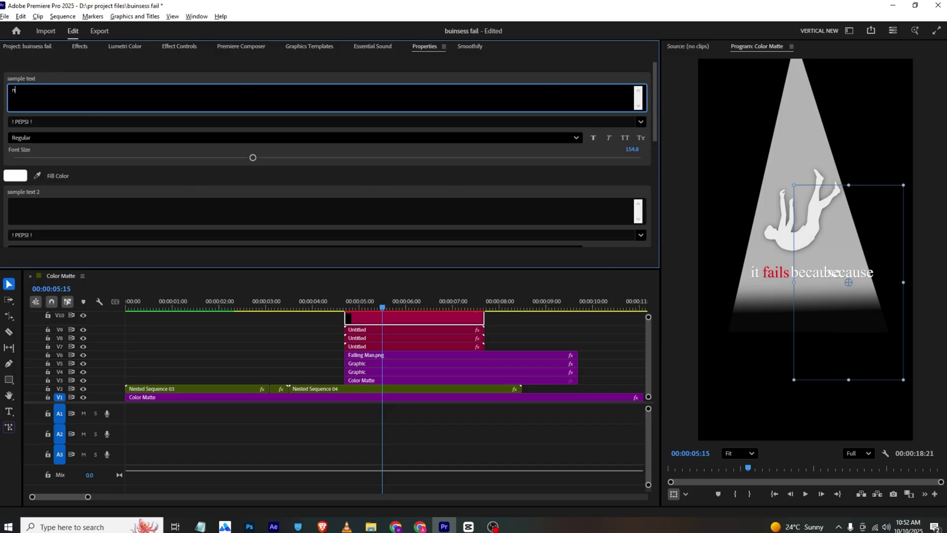
{"action": "left_click", "coordinate": [1, 168]}
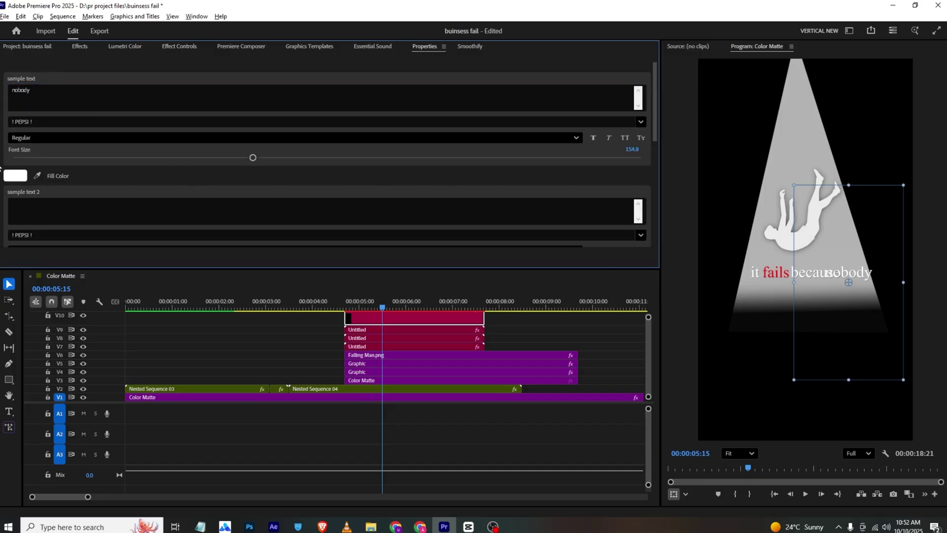
Scale the "nobody" title to 43 and set its position to 832, 1122, beside "because".
{"action": "left_click", "coordinate": [197, 47]}
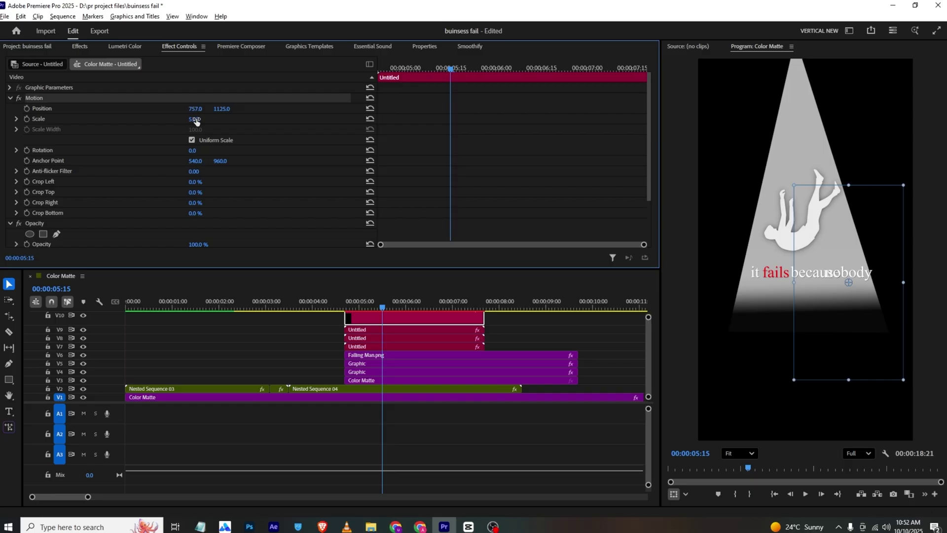
{"action": "left_click_drag", "start_coordinate": [196, 121], "coordinate": [215, 107]}
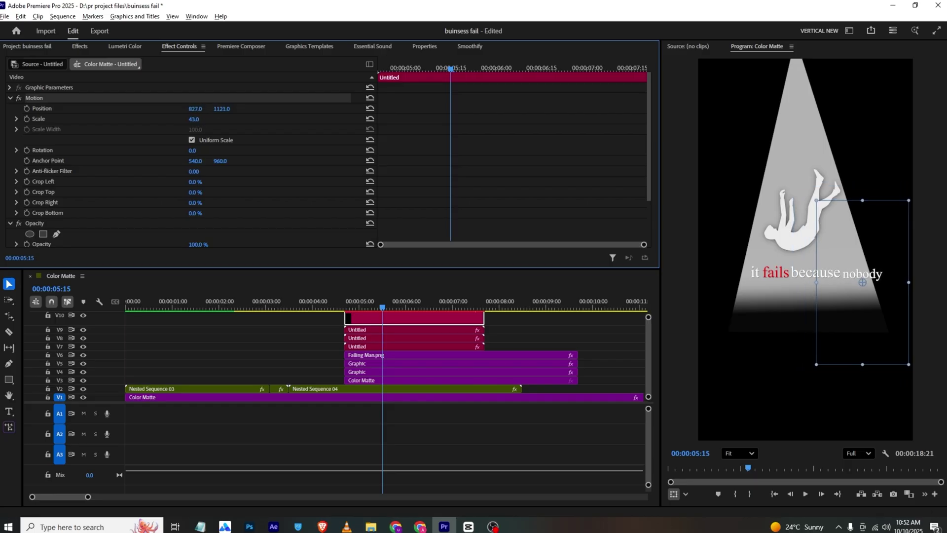
{"action": "key", "text": "ctrl+z"}
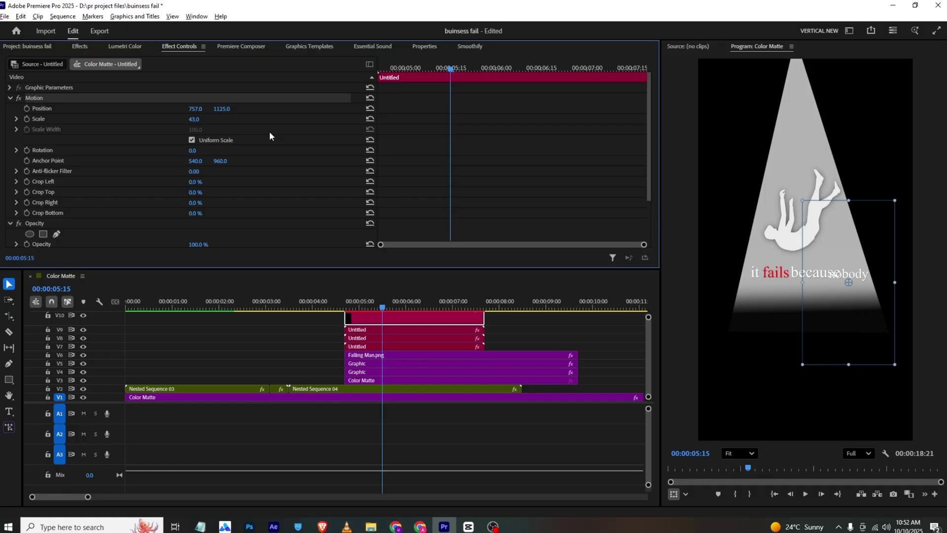
{"action": "left_click", "coordinate": [223, 113]}
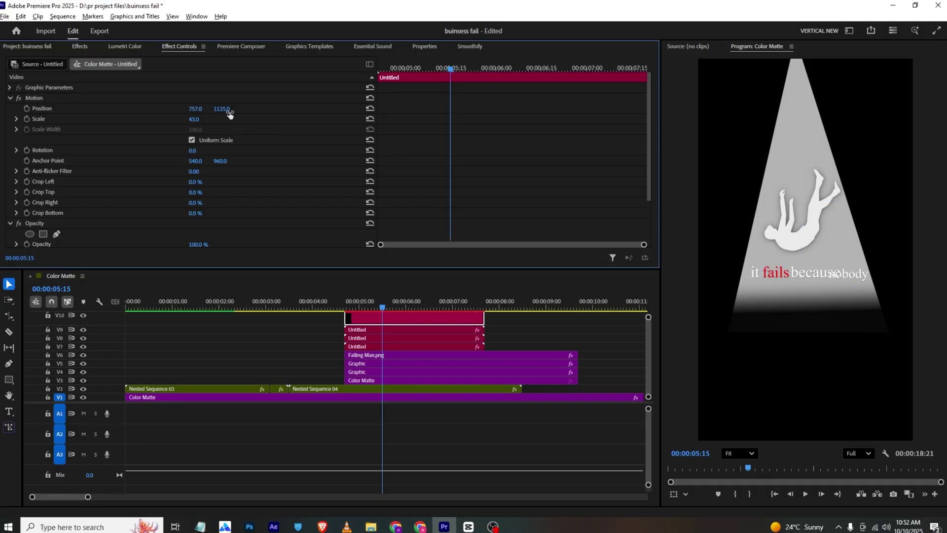
{"action": "left_click_drag", "start_coordinate": [229, 109], "coordinate": [216, 110]}
Stagger the V8, V9 and V10 title clips so each word starts slightly after the one before it.
{"action": "left_click_drag", "start_coordinate": [350, 304], "coordinate": [375, 300]}
{"action": "left_click", "coordinate": [549, 315]}
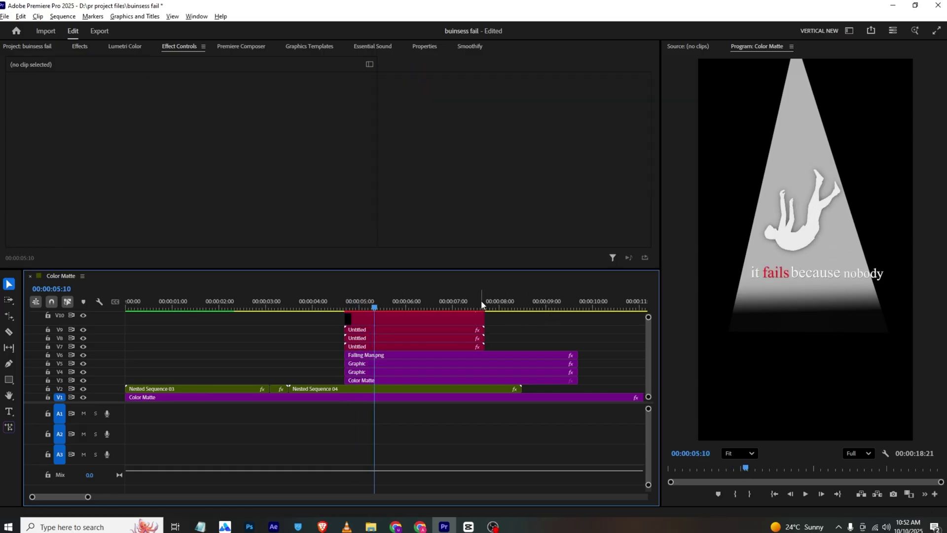
{"action": "left_click_drag", "start_coordinate": [363, 340], "coordinate": [454, 319]}
{"action": "left_click_drag", "start_coordinate": [369, 307], "coordinate": [445, 300]}
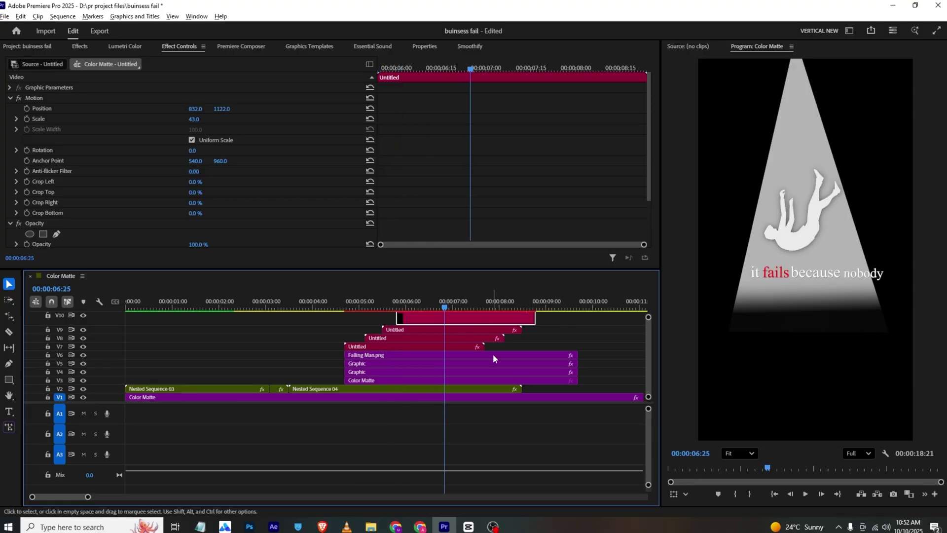
Nest the four title clips on V7 to V10 under the name "Nested Sequence 05".
{"action": "left_click_drag", "start_coordinate": [556, 327], "coordinate": [452, 354]}
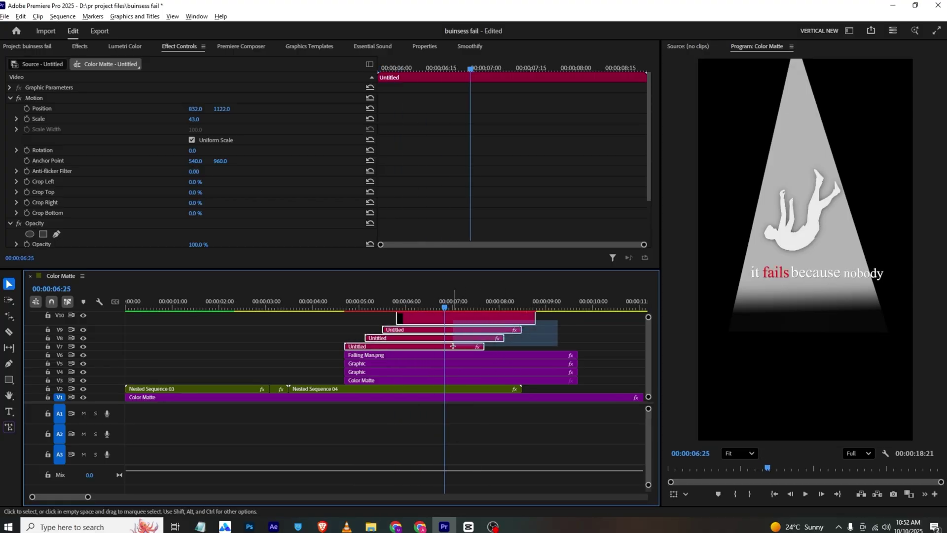
{"action": "right_click", "coordinate": [452, 353]}
{"action": "left_click", "coordinate": [467, 285]}
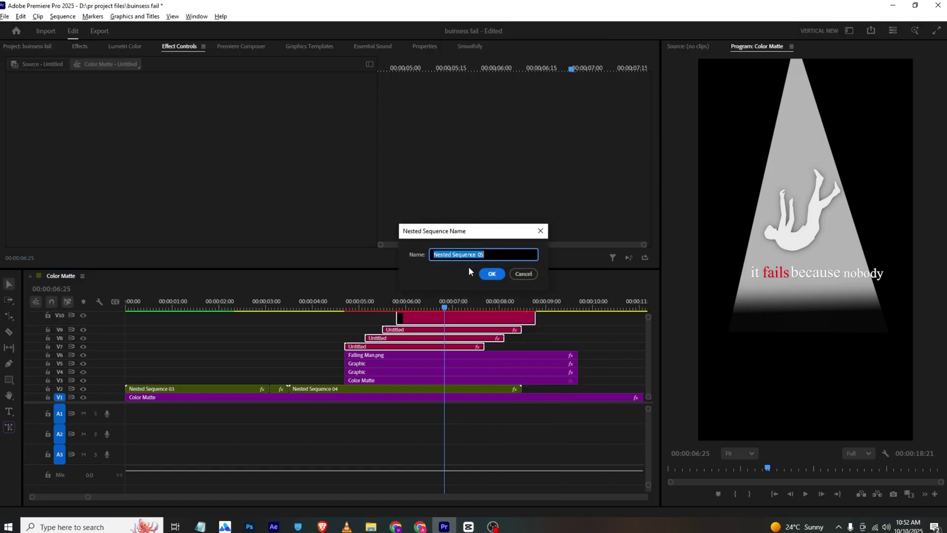
{"action": "left_click", "coordinate": [491, 271]}
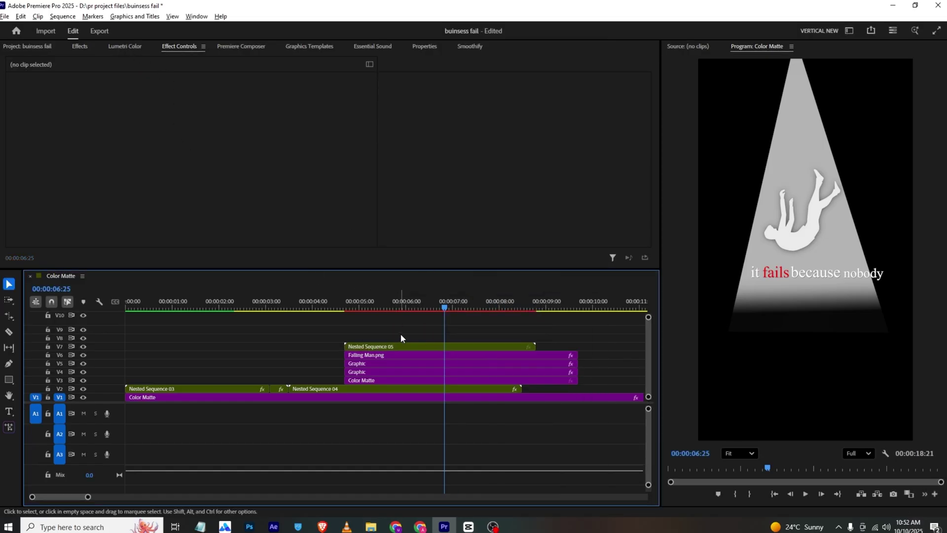
Scale Nested Sequence 05 to 91 at position 502, 960, and compare the layout with the reference video in VLC.
{"action": "left_click", "coordinate": [407, 346]}
{"action": "left_click_drag", "start_coordinate": [200, 109], "coordinate": [178, 98]}
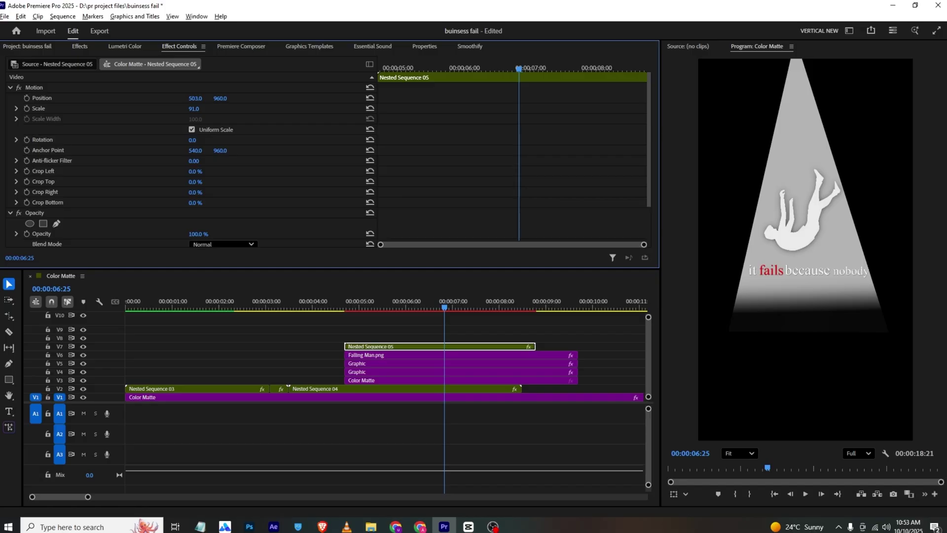
{"action": "left_click", "coordinate": [347, 525]}
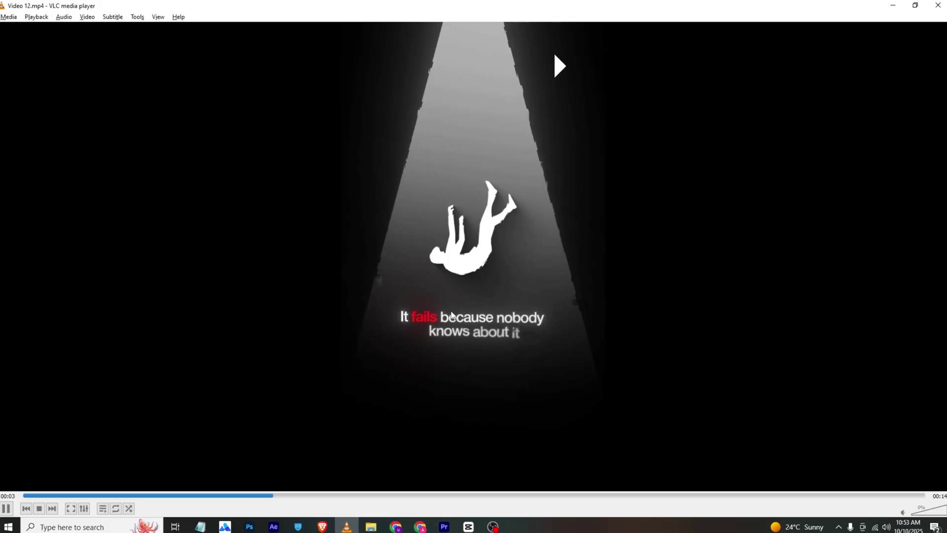
{"action": "left_click", "coordinate": [444, 527]}
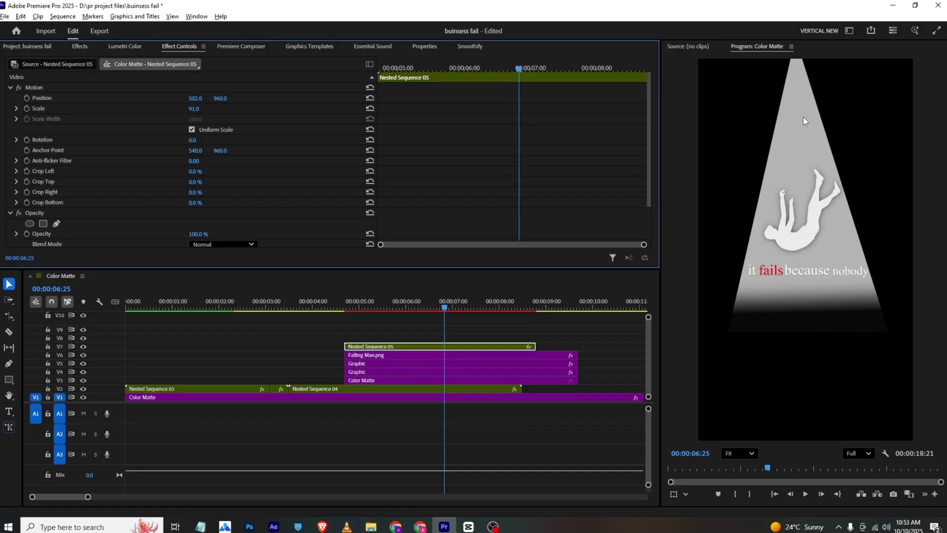
Search the effects for "glow" and apply VR Glow to both Graphic clips on V5 and V4.
{"action": "left_click", "coordinate": [378, 364]}
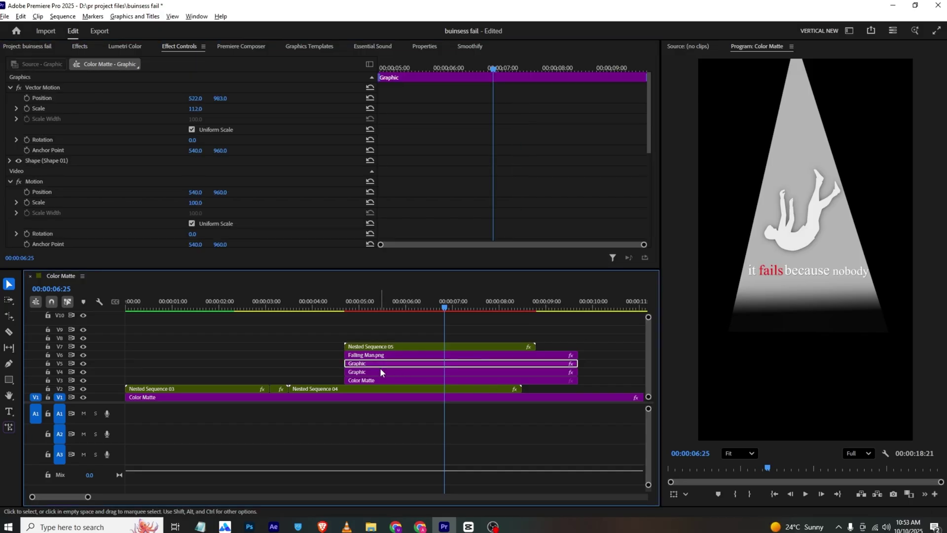
{"action": "left_click", "coordinate": [89, 46]}
{"action": "left_click", "coordinate": [47, 62]}
{"action": "type", "text": "glo"}
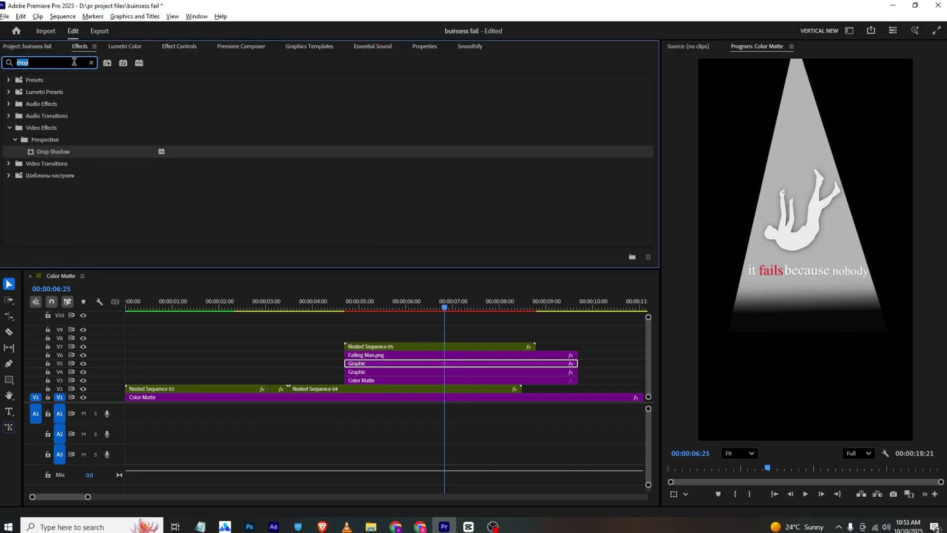
{"action": "type", "text": "w"}
{"action": "scroll", "coordinate": [61, 179], "scroll_direction": "down", "scroll_amount": 3}
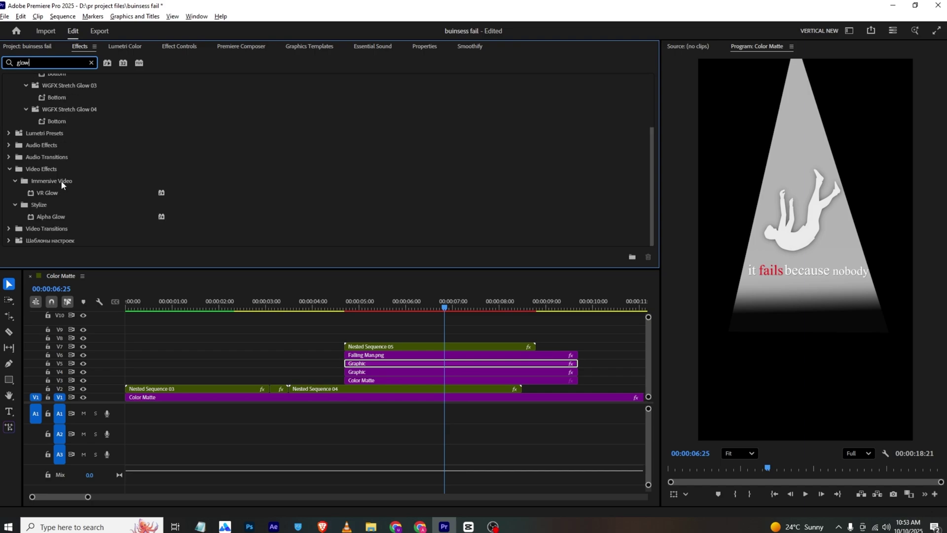
{"action": "left_click_drag", "start_coordinate": [46, 194], "coordinate": [375, 363]}
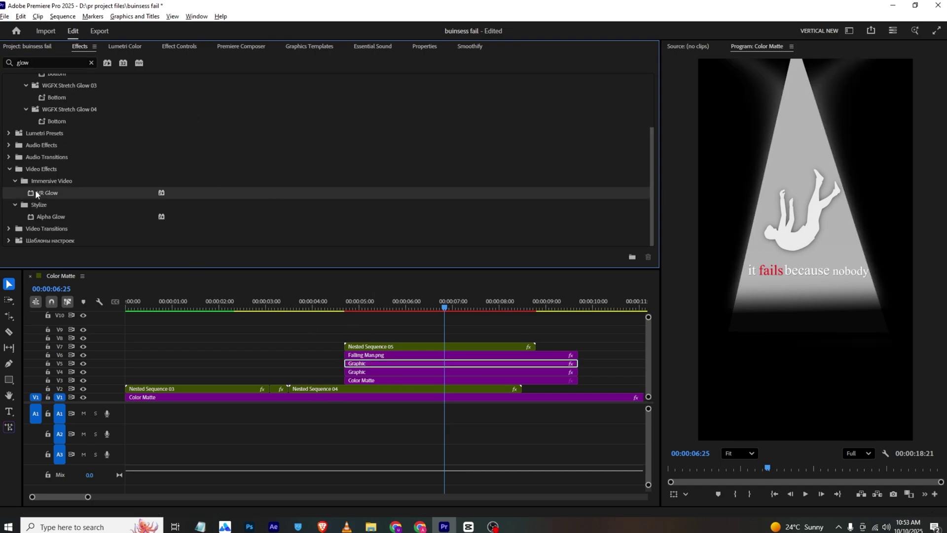
{"action": "left_click_drag", "start_coordinate": [34, 192], "coordinate": [384, 371]}
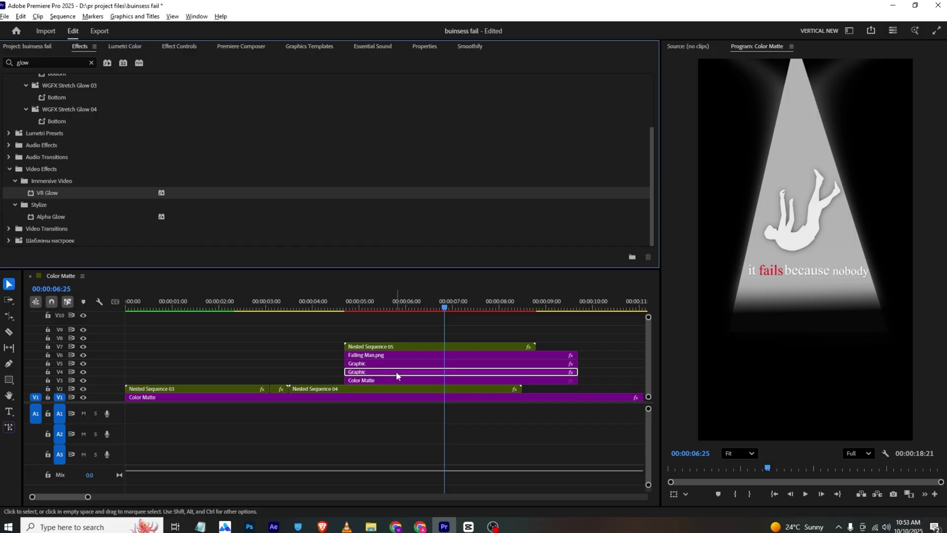
Review the Drop Shadow settings of Falling Man.png and the VR Glow settings of the V5 Graphic clip.
{"action": "left_click", "coordinate": [395, 355]}
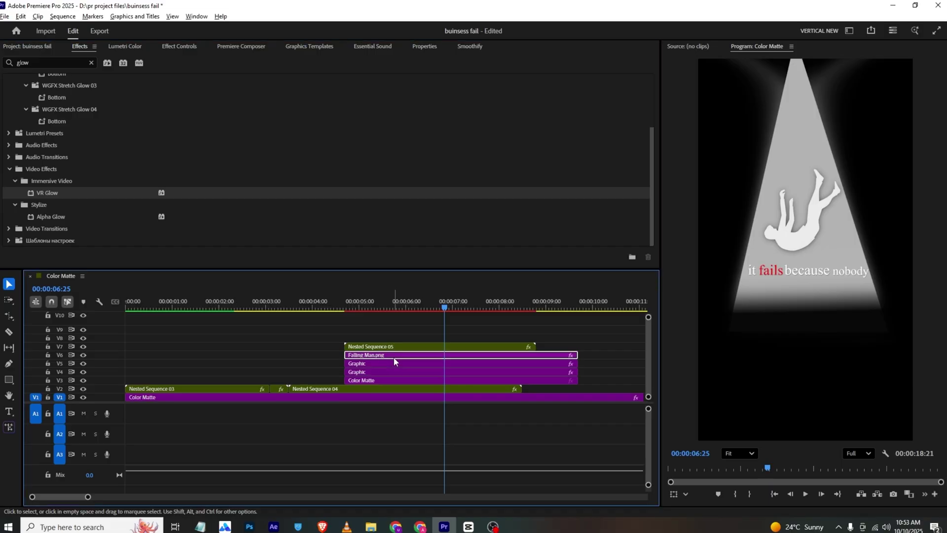
{"action": "left_click", "coordinate": [150, 48]}
{"action": "scroll", "coordinate": [148, 102], "scroll_direction": "down", "scroll_amount": 5}
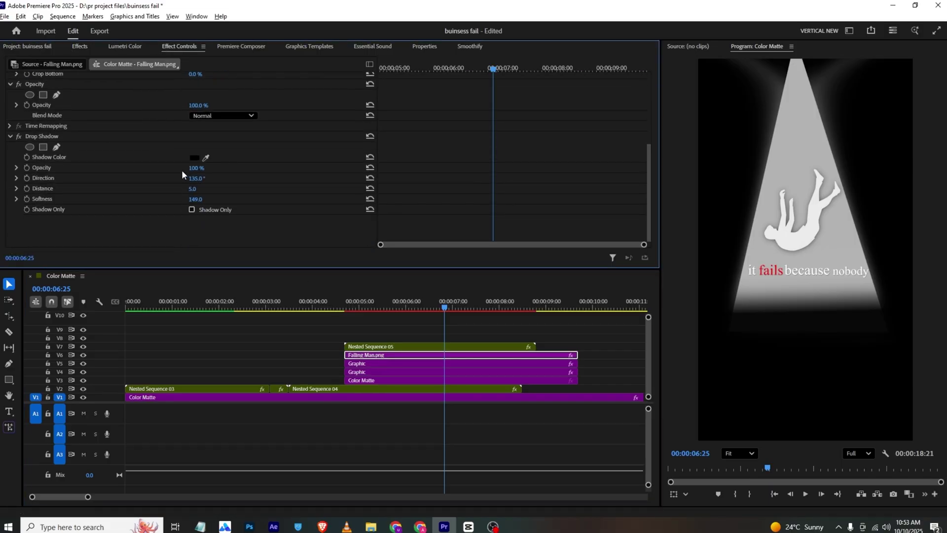
{"action": "scroll", "coordinate": [141, 148], "scroll_direction": "up", "scroll_amount": 5}
{"action": "scroll", "coordinate": [148, 163], "scroll_direction": "down", "scroll_amount": 5}
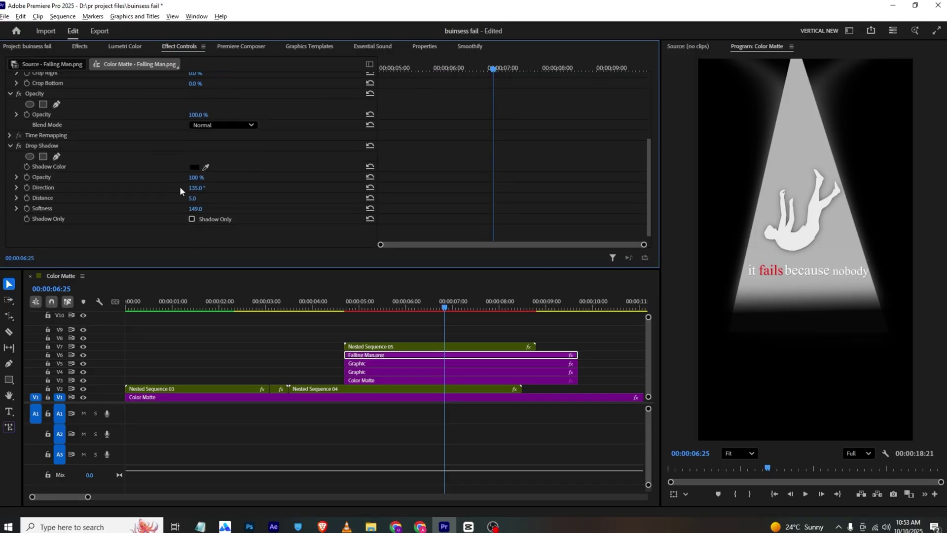
{"action": "left_click", "coordinate": [380, 364]}
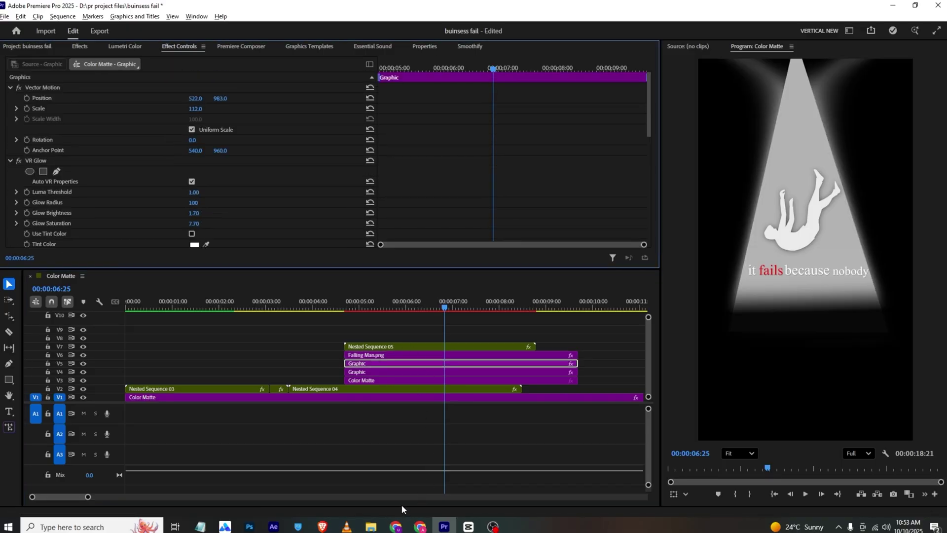
Check the reference video in VLC, cut the falling-man scene's clips at 00:00:07:11 and delete the pieces after the cut.
{"action": "left_click", "coordinate": [348, 525]}
{"action": "key", "text": "space"}
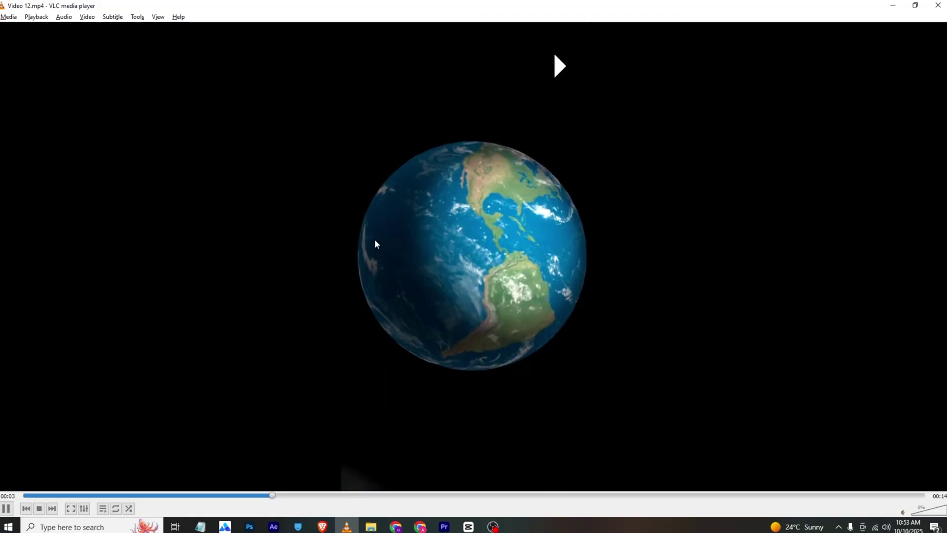
{"action": "key", "text": "space"}
{"action": "left_click", "coordinate": [443, 528]}
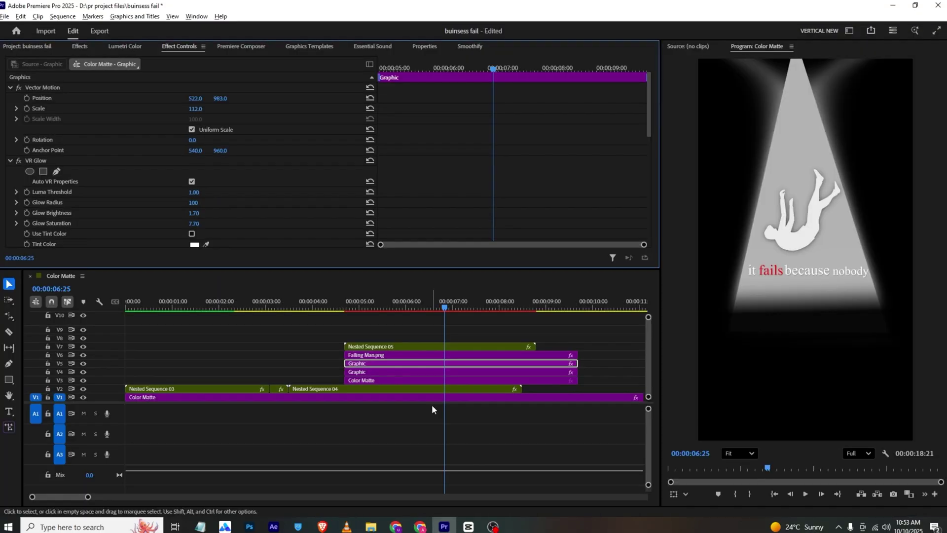
{"action": "left_click_drag", "start_coordinate": [443, 307], "coordinate": [470, 309]}
{"action": "key", "text": "c"}
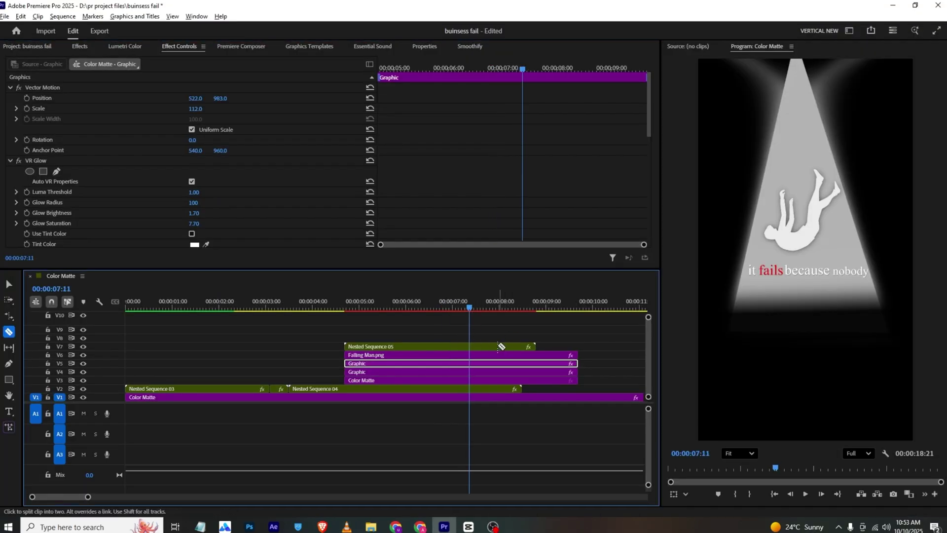
{"action": "left_click", "coordinate": [469, 347]}
{"action": "key", "text": "v"}
{"action": "left_click_drag", "start_coordinate": [496, 333], "coordinate": [496, 386]}
{"action": "key", "text": "Delete"}
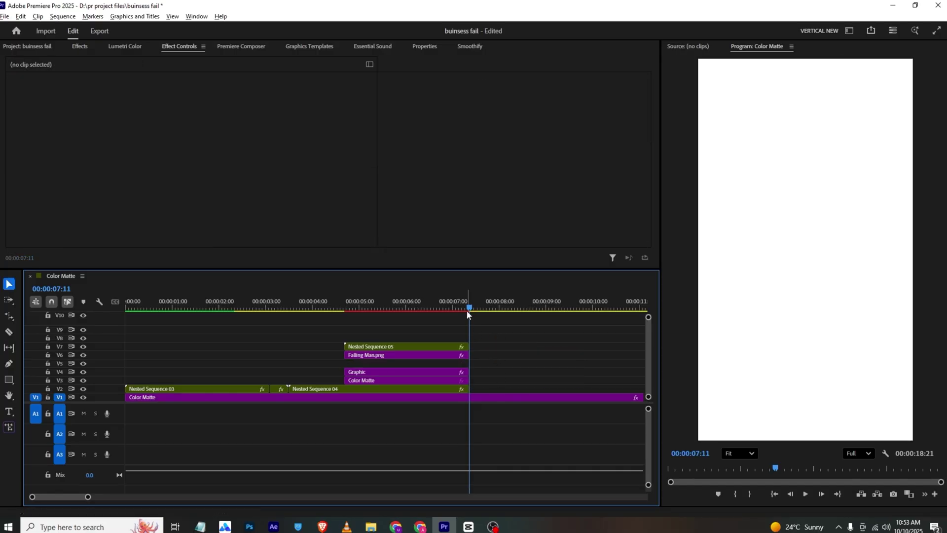
Place the black Color Matte from the project on V2 directly after the trimmed falling-man scene.
{"action": "key", "text": "Left"}
{"action": "key", "text": "Left"}
{"action": "key", "text": "Left"}
{"action": "key", "text": "Left"}
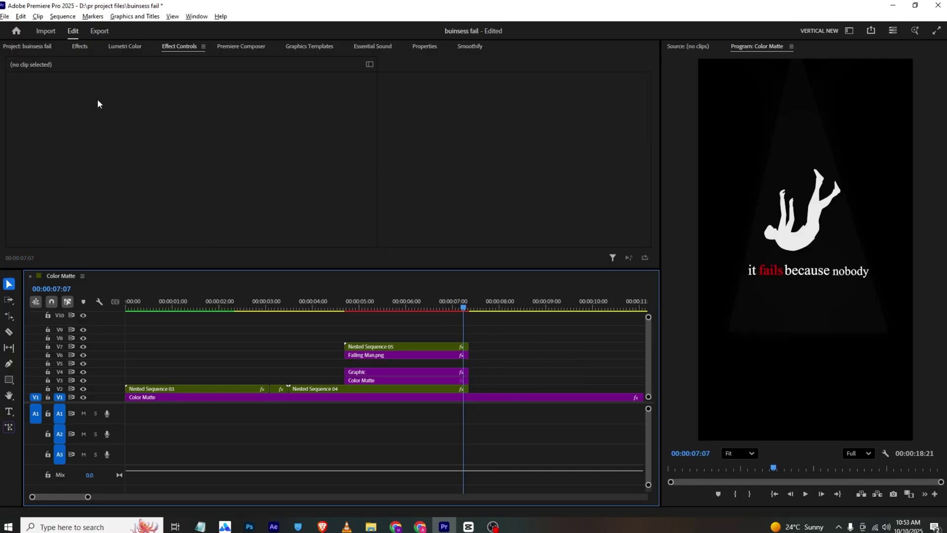
{"action": "left_click", "coordinate": [38, 47]}
{"action": "left_click_drag", "start_coordinate": [234, 209], "coordinate": [470, 390]}
{"action": "left_click_drag", "start_coordinate": [466, 300], "coordinate": [500, 312]}
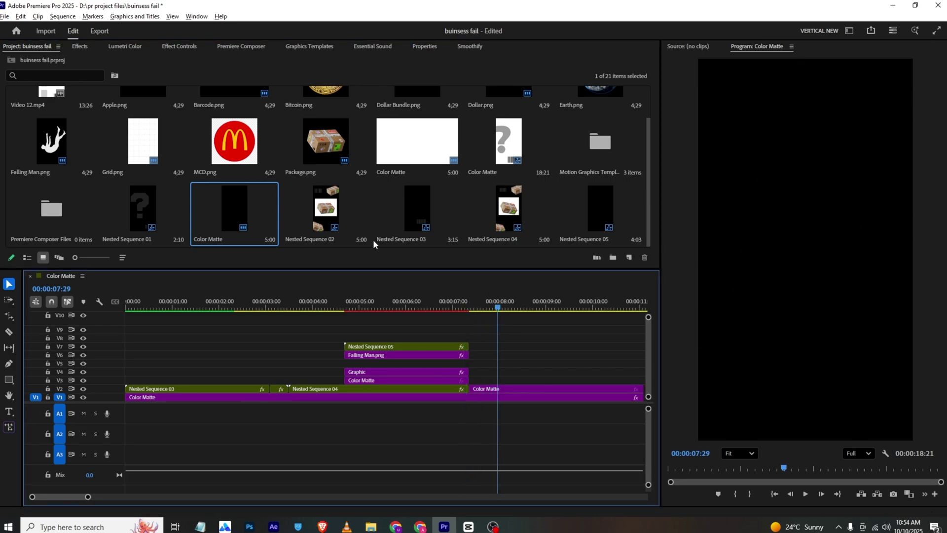
Add Earth.png on V3 above the new black matte and scale it to 25.
{"action": "scroll", "coordinate": [264, 144], "scroll_direction": "up", "scroll_amount": 1}
{"action": "left_click_drag", "start_coordinate": [599, 124], "coordinate": [473, 381]}
{"action": "left_click", "coordinate": [180, 46]}
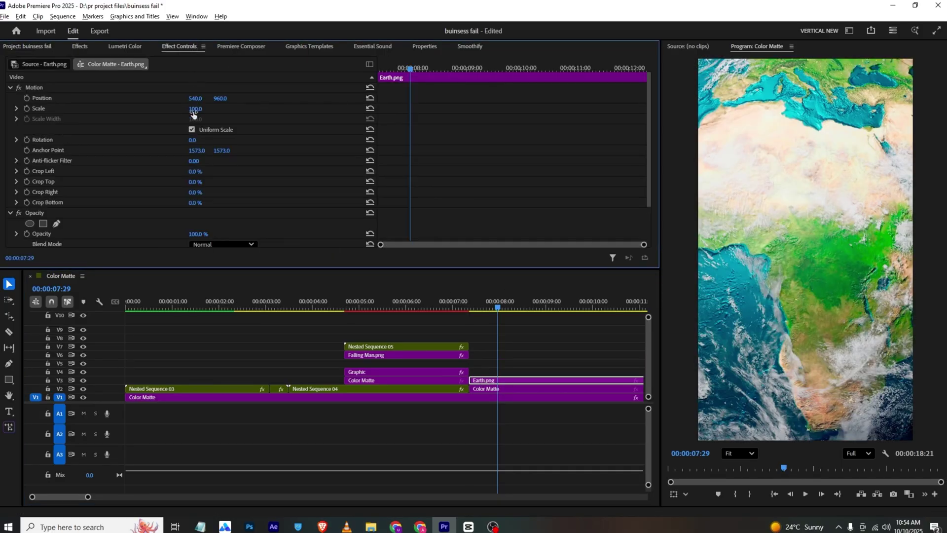
{"action": "mouse_move", "coordinate": [194, 109]}
{"action": "left_mouse_down"}
{"action": "mouse_move", "coordinate": [173, 108]}
{"action": "mouse_move", "coordinate": [202, 110]}
{"action": "left_mouse_up"}
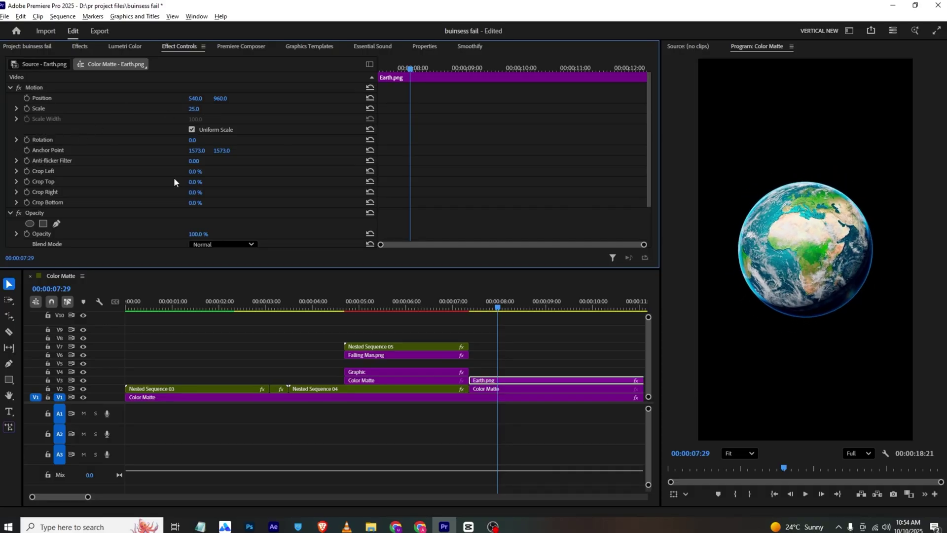
Keyframe the Earth's rotation from 0° at the clip's start to two full turns at its end, and preview the spin.
{"action": "left_click_drag", "start_coordinate": [388, 75], "coordinate": [494, 74]}
{"action": "left_click", "coordinate": [27, 139]}
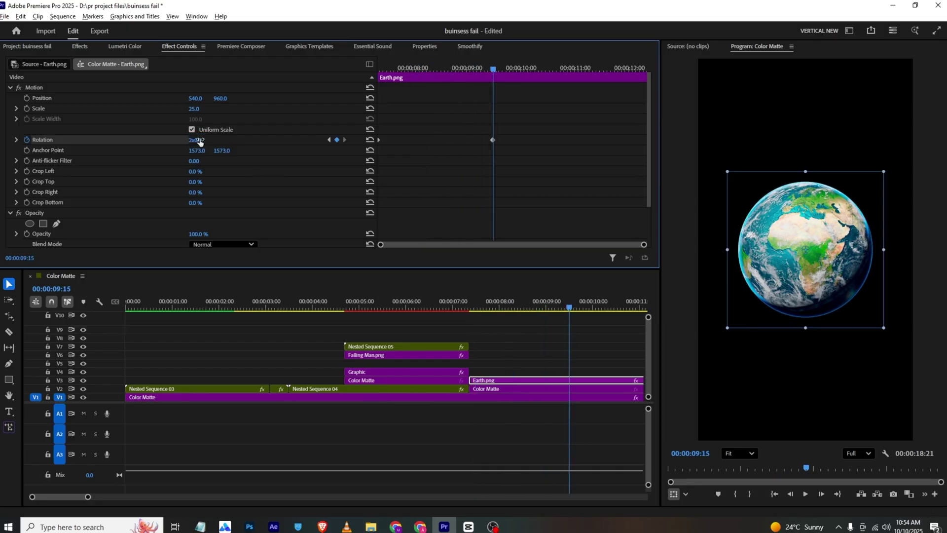
{"action": "left_click_drag", "start_coordinate": [393, 70], "coordinate": [358, 65]}
{"action": "key", "text": "space"}
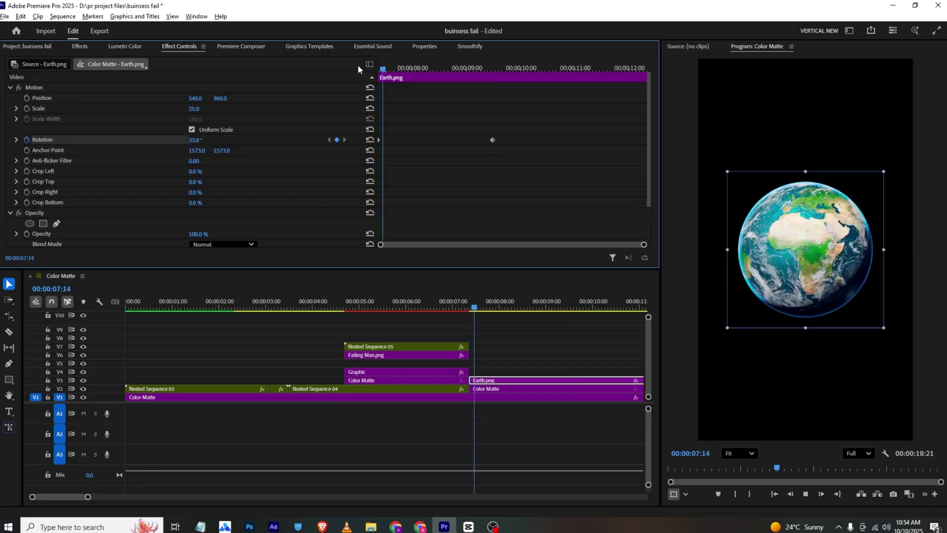
{"action": "left_click_drag", "start_coordinate": [493, 140], "coordinate": [646, 149]}
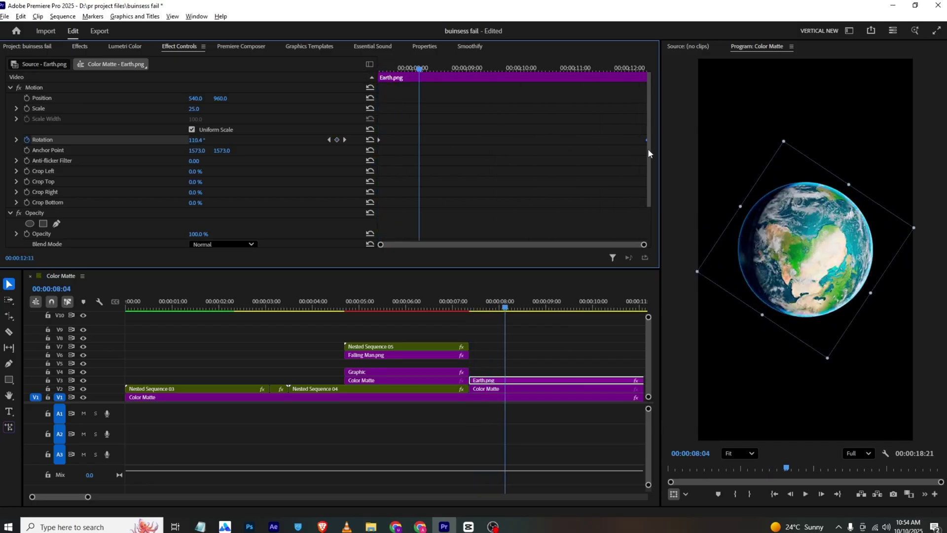
{"action": "key", "text": "space"}
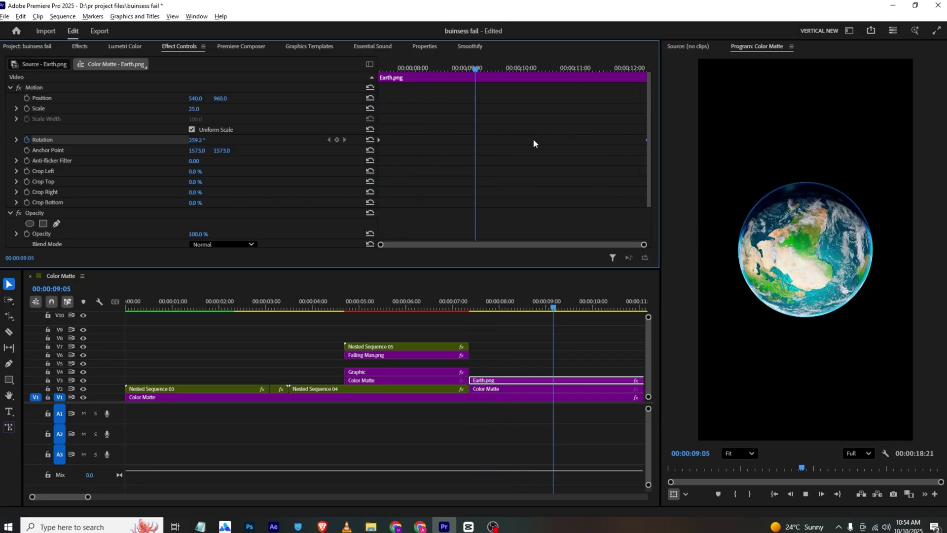
{"action": "key", "text": "space"}
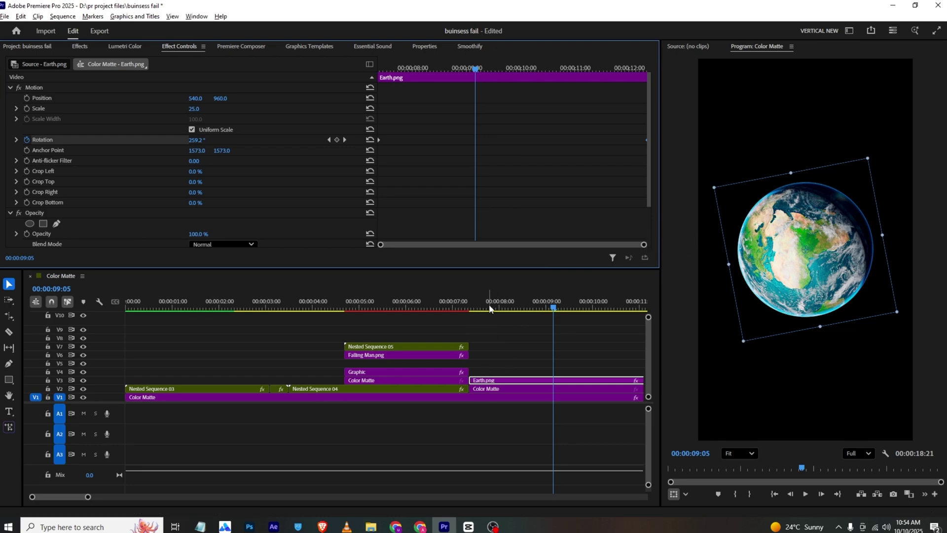
Duplicate the Earth.png clip onto V4, scale the copy to 12 and position it at 1043, 75.
{"action": "mouse_move", "coordinate": [490, 307]}
{"action": "left_mouse_down"}
{"action": "mouse_move", "coordinate": [482, 306]}
{"action": "mouse_move", "coordinate": [502, 308]}
{"action": "left_mouse_up"}
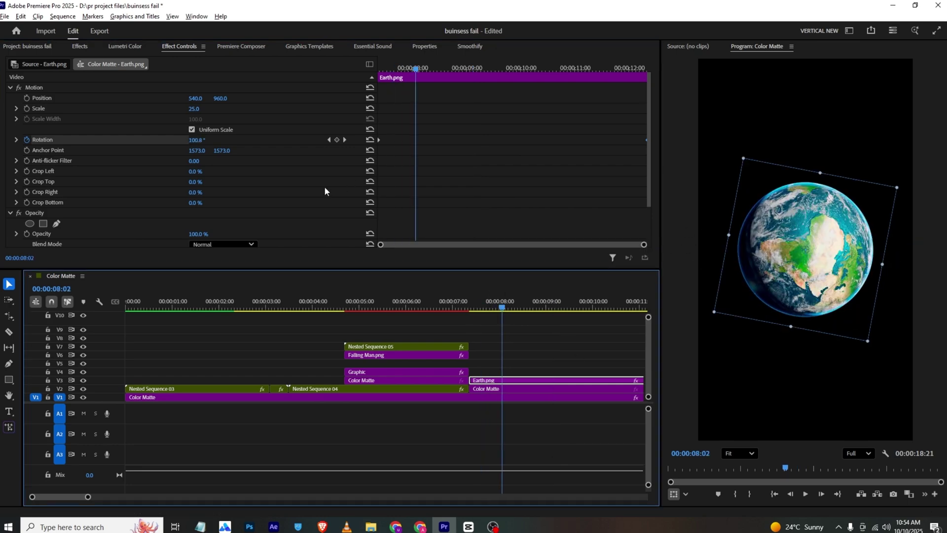
{"action": "left_click_drag", "start_coordinate": [485, 381], "coordinate": [491, 373]}
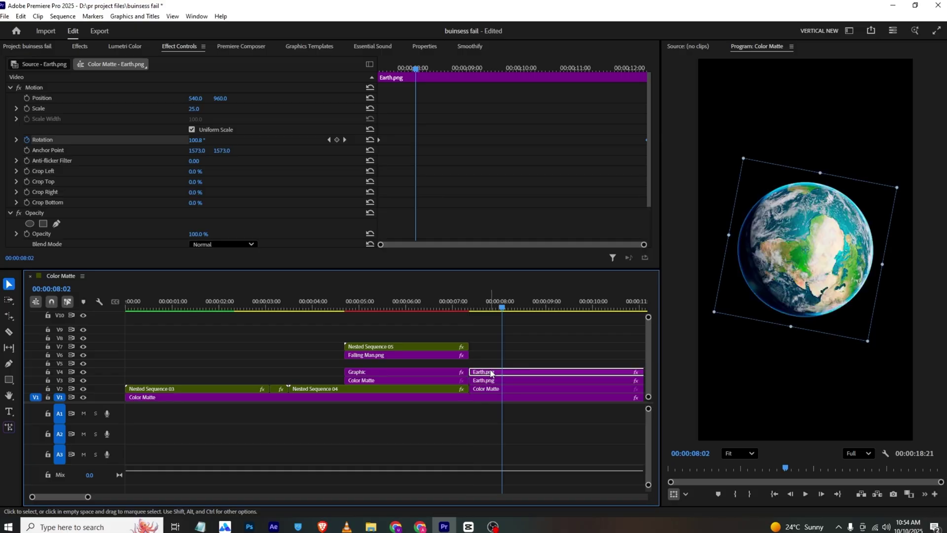
{"action": "left_click_drag", "start_coordinate": [220, 98], "coordinate": [0, 99]}
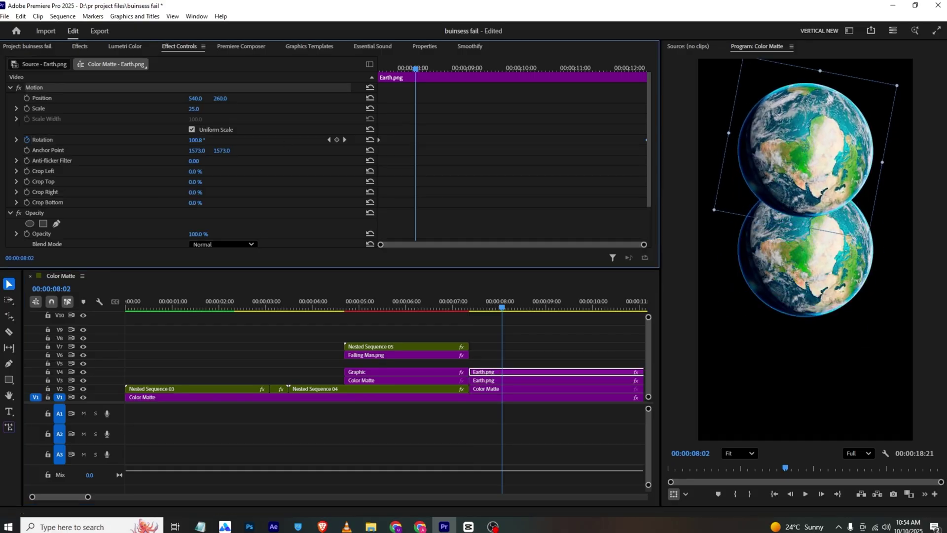
{"action": "left_click_drag", "start_coordinate": [148, 99], "coordinate": [184, 108]}
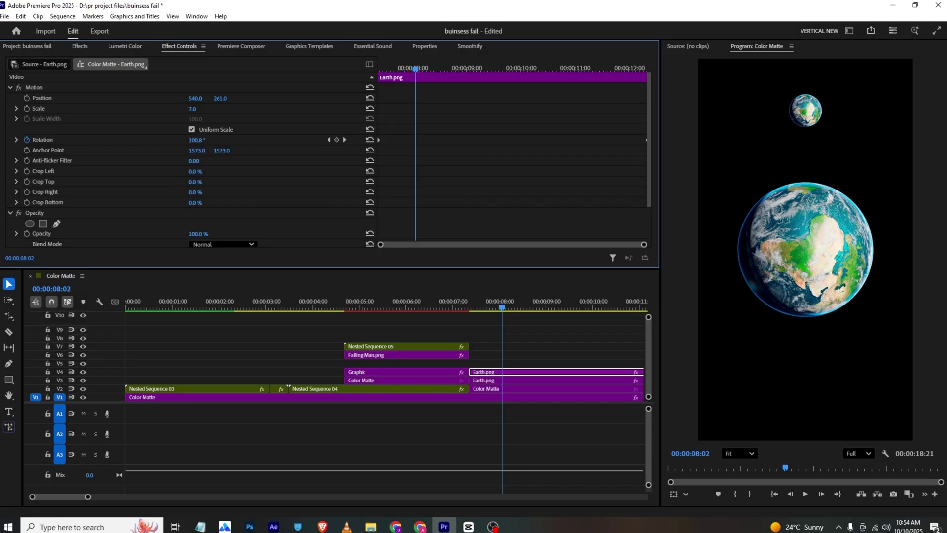
Search the effects for "blur" and apply Gaussian Blur with Blurriness 244 to the Earth copy on V4.
{"action": "left_click", "coordinate": [80, 46]}
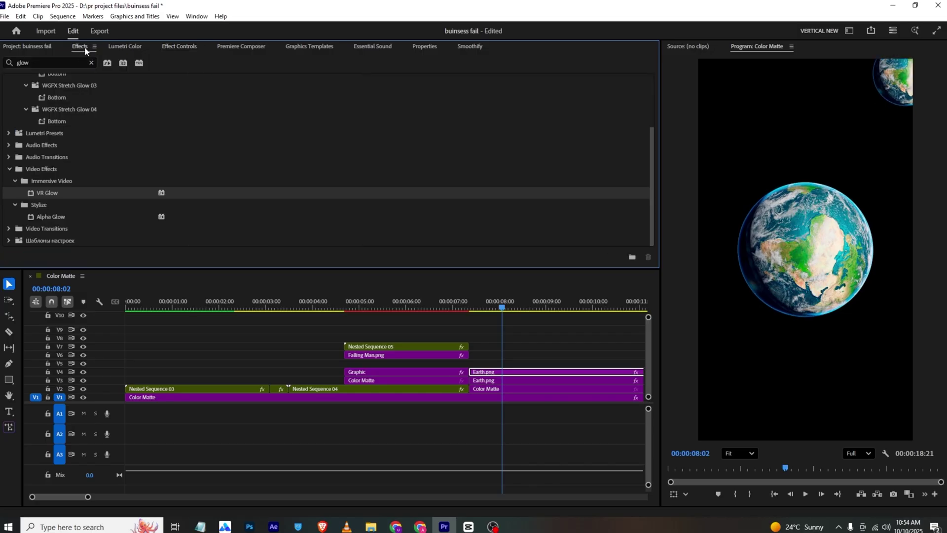
{"action": "left_click", "coordinate": [47, 64]}
{"action": "type", "text": "blr"}
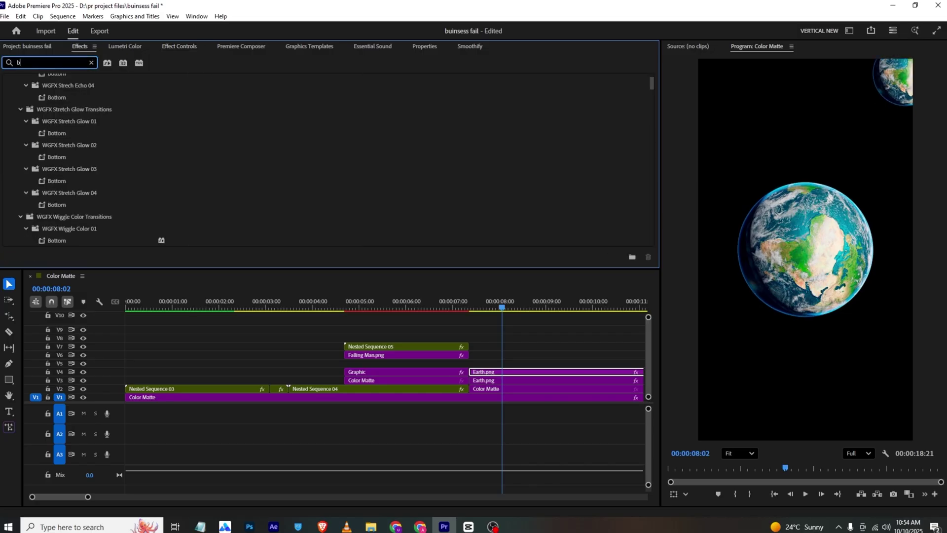
{"action": "key", "text": "BackSpace"}
{"action": "type", "text": "ur"}
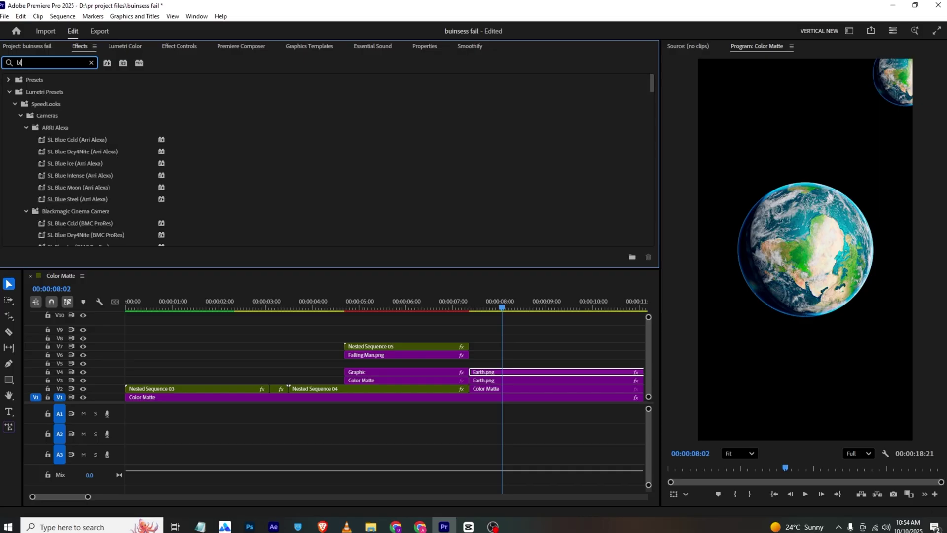
{"action": "left_click", "coordinate": [179, 46]}
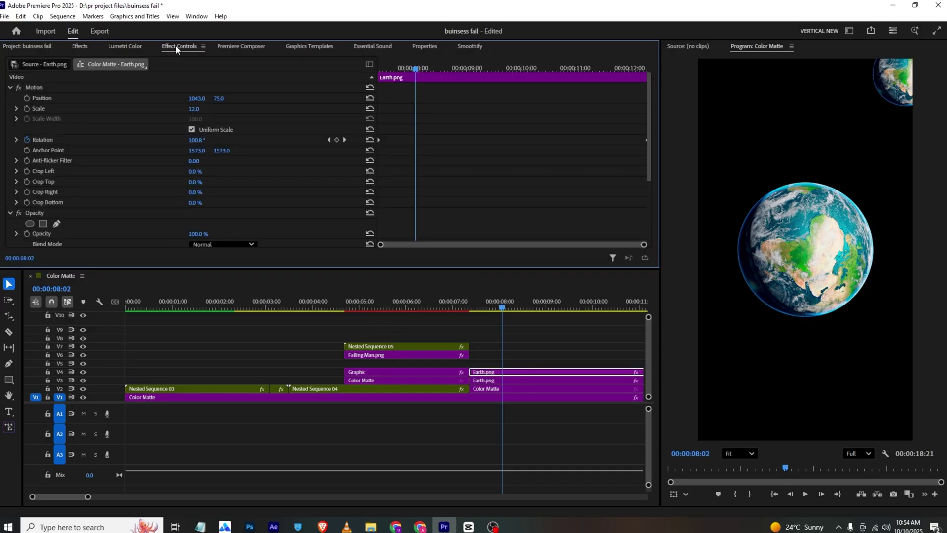
{"action": "scroll", "coordinate": [132, 119], "scroll_direction": "down", "scroll_amount": 5}
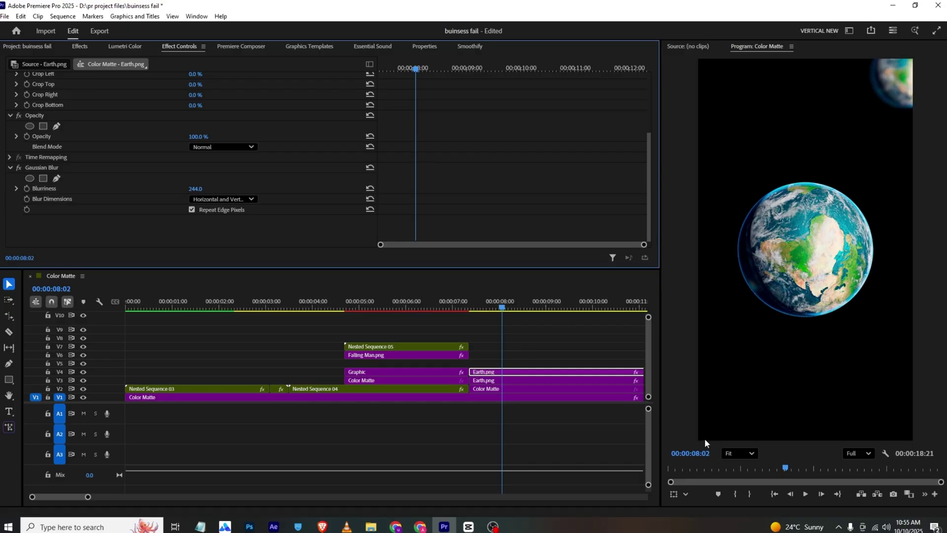
Check the reference video in VLC and add a text layer reading "world" over the central Earth.
{"action": "left_click", "coordinate": [346, 526]}
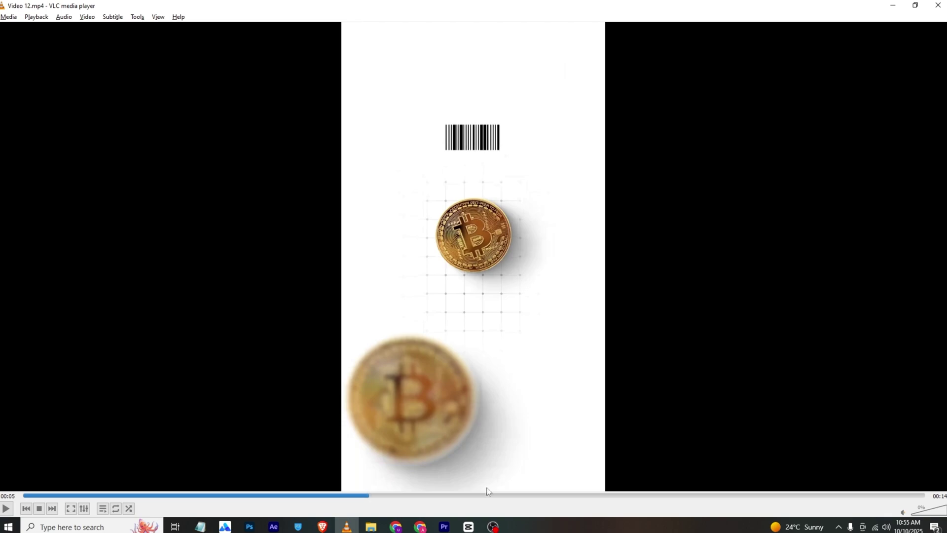
{"action": "left_click", "coordinate": [444, 527]}
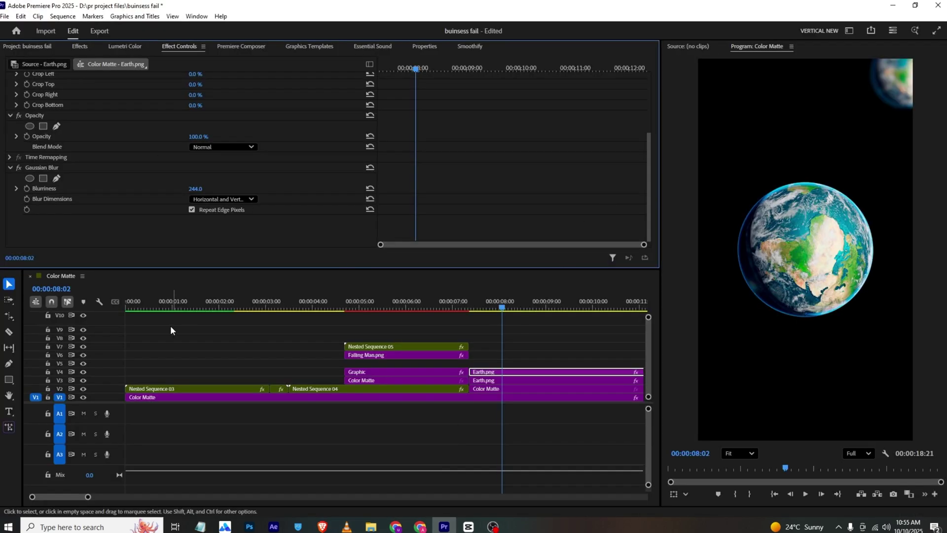
{"action": "left_click", "coordinate": [172, 347]}
{"action": "left_click", "coordinate": [9, 411]}
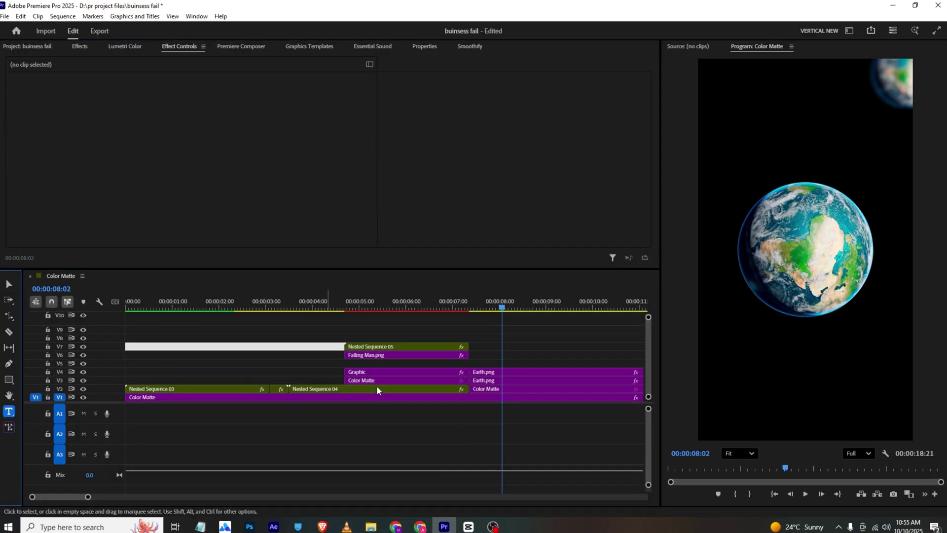
{"action": "left_click", "coordinate": [786, 251]}
{"action": "type", "text": "WORLD"}
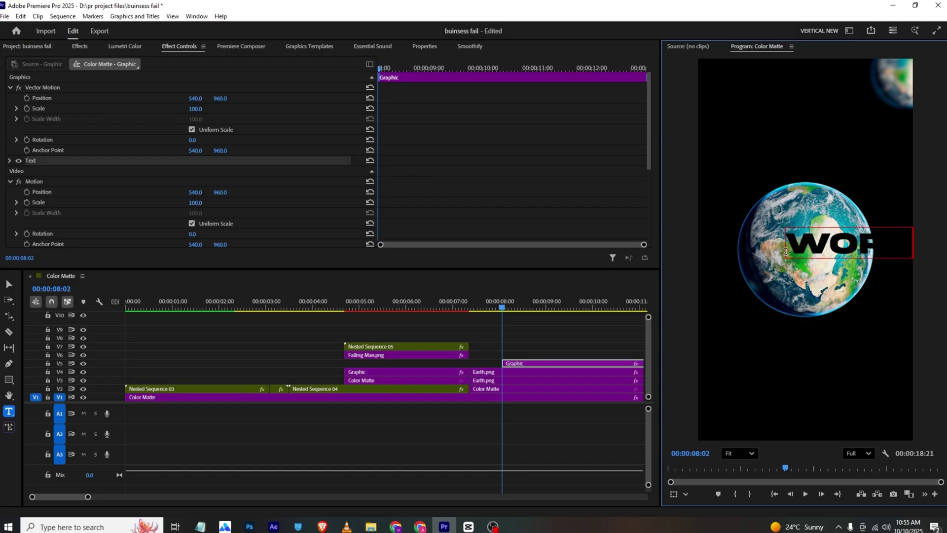
Set the fill color of the "world" text to white, FFFFFF.
{"action": "left_click", "coordinate": [425, 46]}
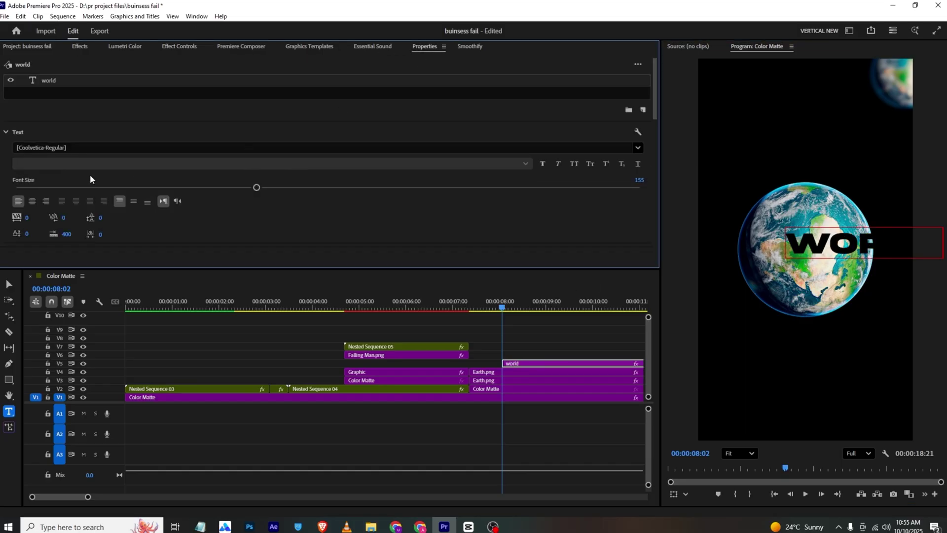
{"action": "scroll", "coordinate": [44, 124], "scroll_direction": "down", "scroll_amount": 5}
{"action": "left_click", "coordinate": [43, 157]}
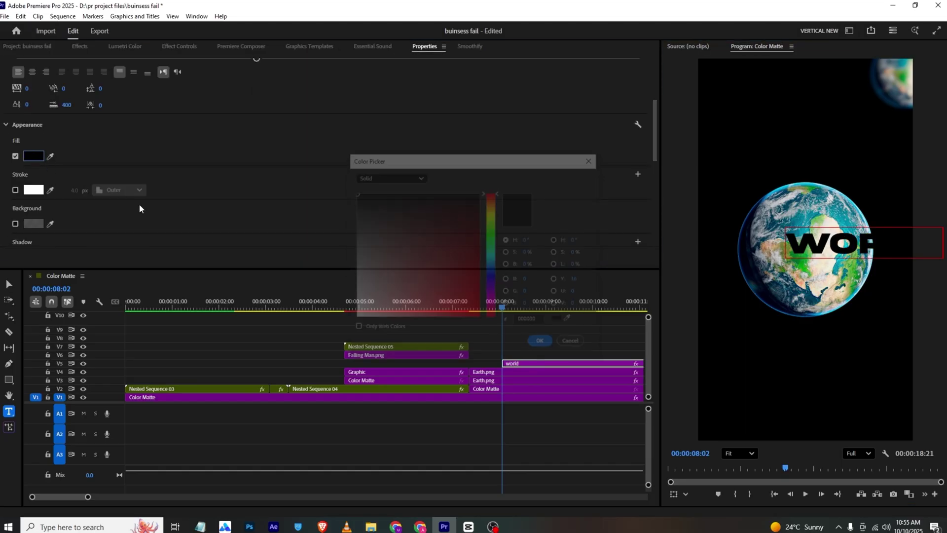
{"action": "left_click", "coordinate": [542, 342]}
{"action": "left_click", "coordinate": [808, 241]}
{"action": "double_click", "coordinate": [807, 241]}
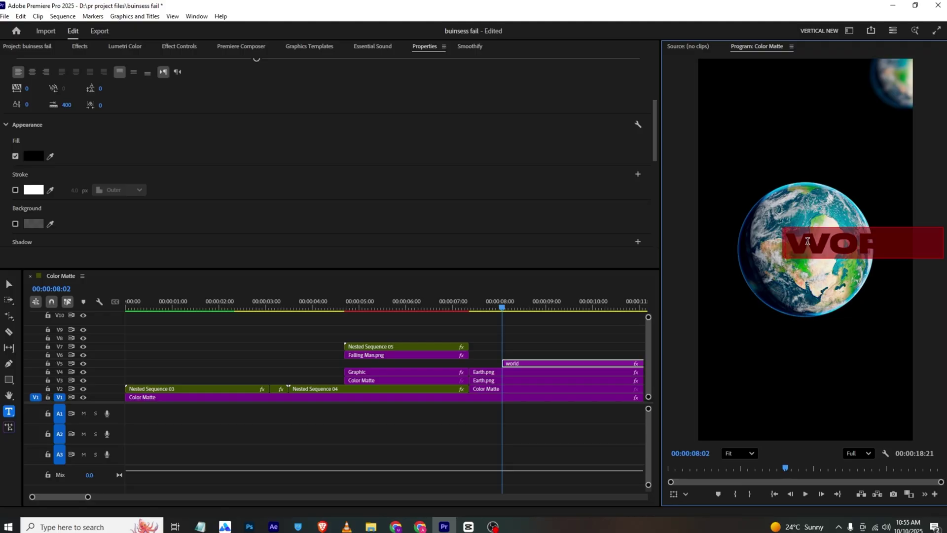
{"action": "left_click", "coordinate": [33, 156]}
{"action": "left_click", "coordinate": [358, 194]}
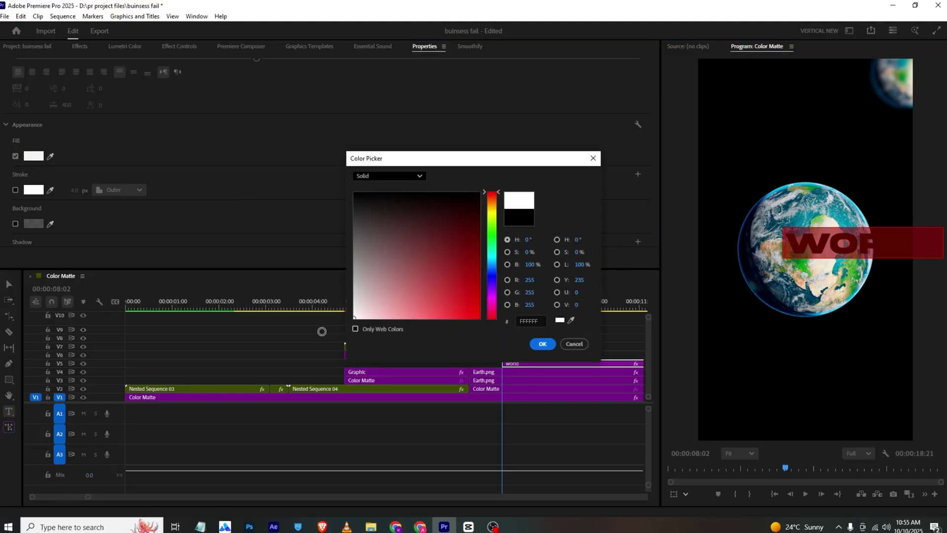
{"action": "left_click", "coordinate": [529, 341]}
Center the "world" title on the Earth with Vector Motion position 331, 1015 and scale 76.
{"action": "left_click", "coordinate": [178, 46]}
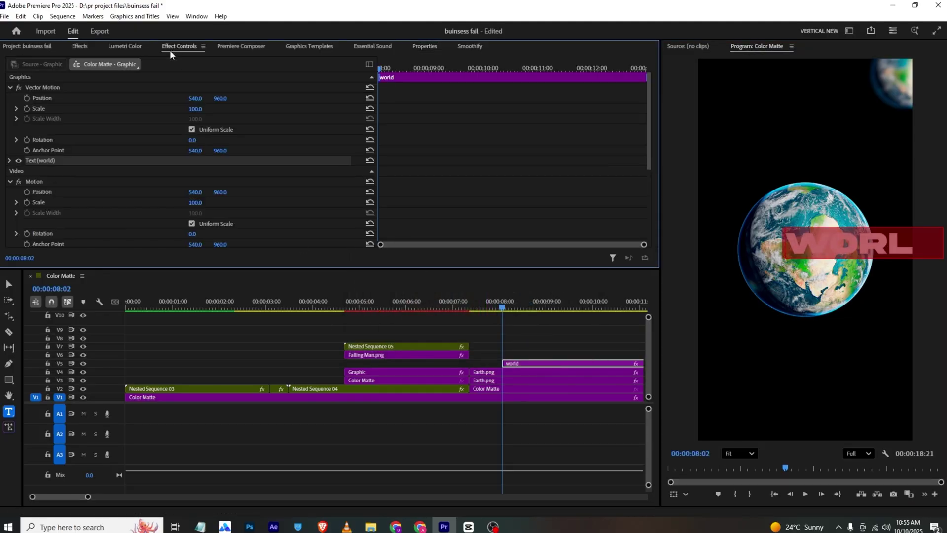
{"action": "left_click_drag", "start_coordinate": [196, 98], "coordinate": [221, 97]}
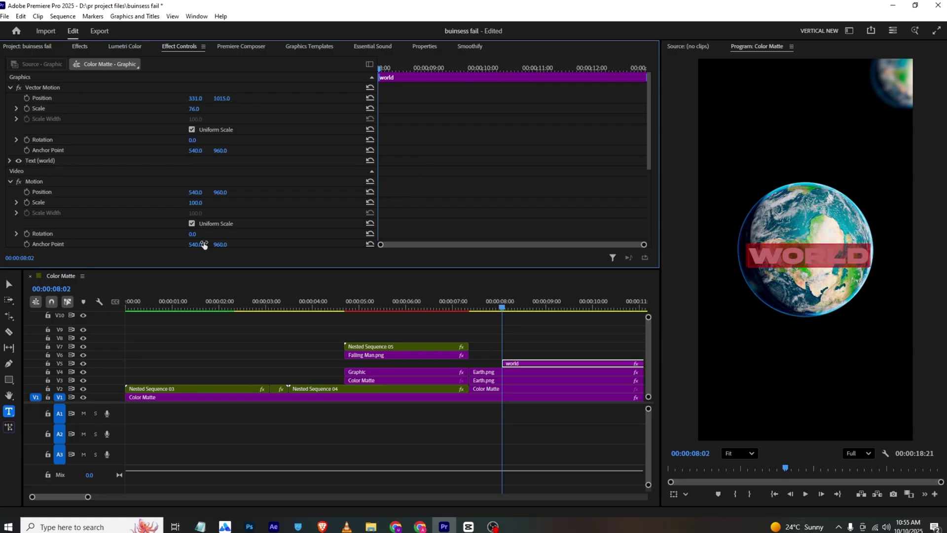
{"action": "left_click", "coordinate": [500, 342]}
Set the "world" title's blend mode to Difference and scrub through the Earth scene to 00:00:10:00.
{"action": "left_click", "coordinate": [537, 366]}
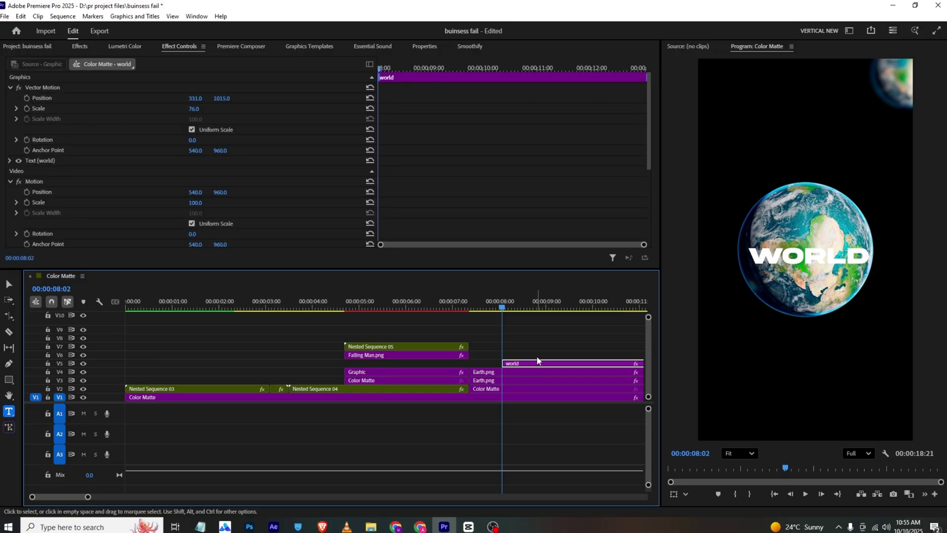
{"action": "scroll", "coordinate": [119, 126], "scroll_direction": "down", "scroll_amount": 5}
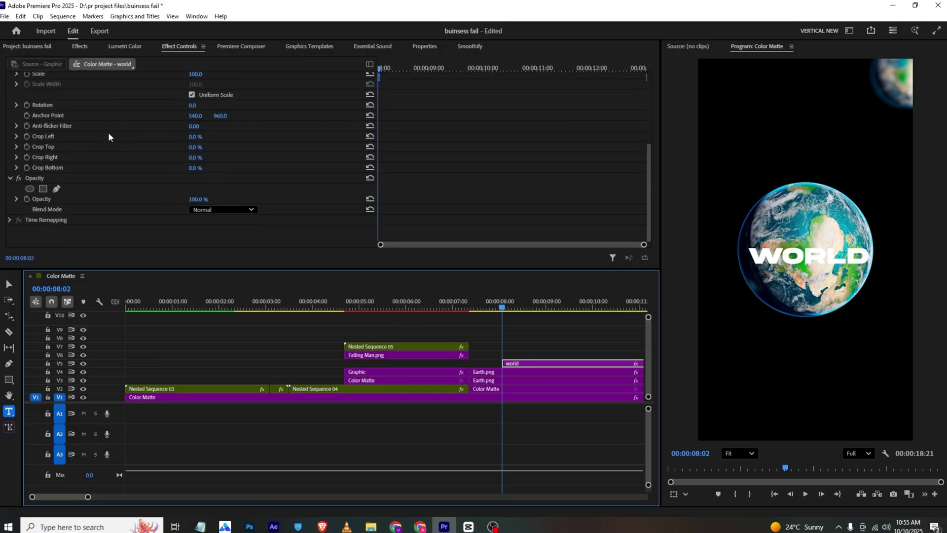
{"action": "left_click", "coordinate": [206, 209]}
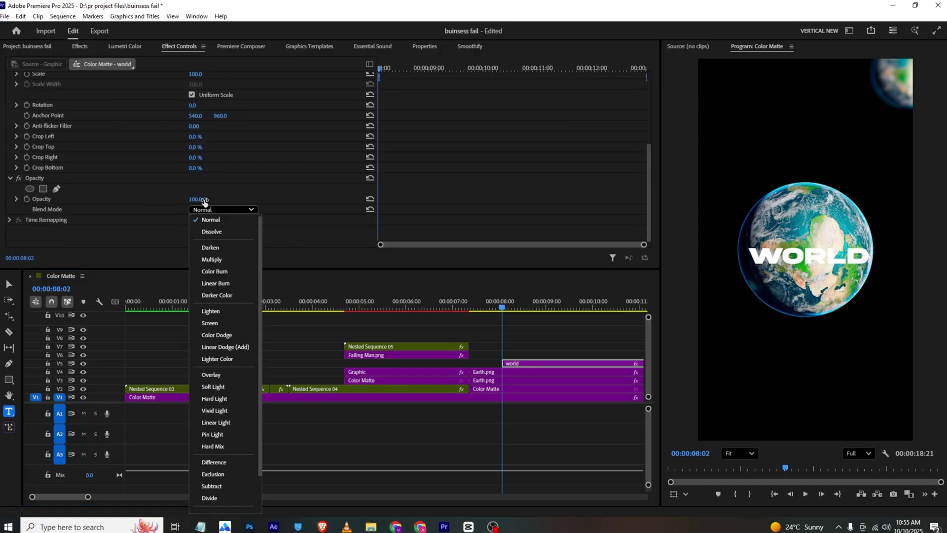
{"action": "left_click", "coordinate": [214, 463]}
{"action": "left_click", "coordinate": [516, 306]}
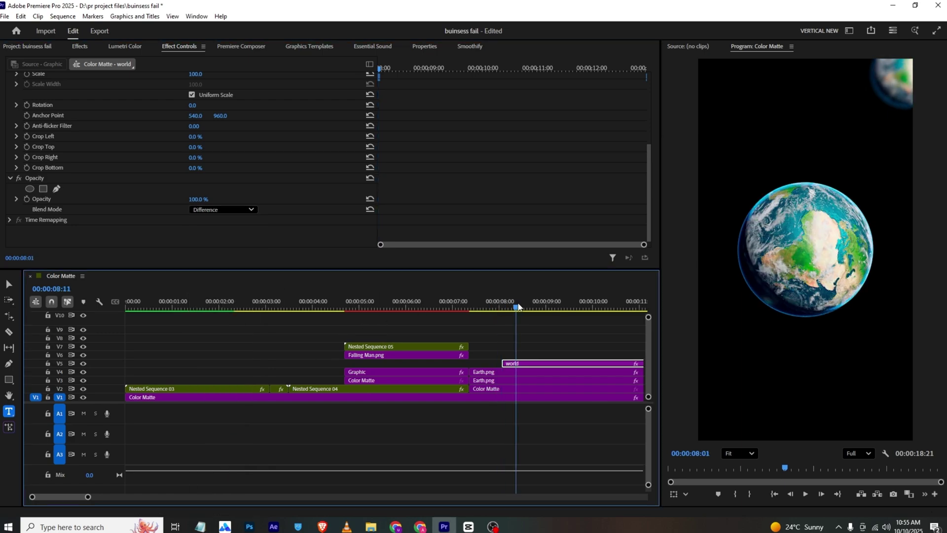
{"action": "left_click_drag", "start_coordinate": [518, 307], "coordinate": [594, 303]}
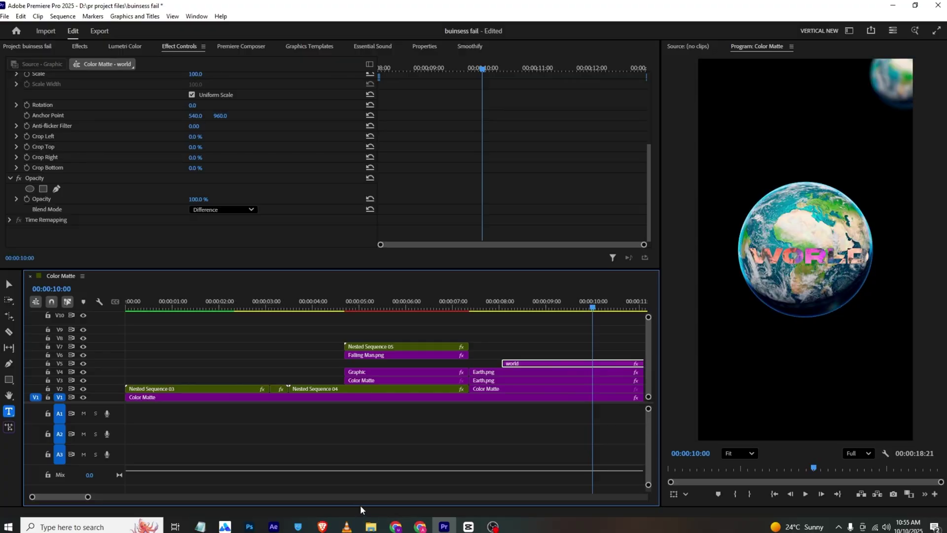